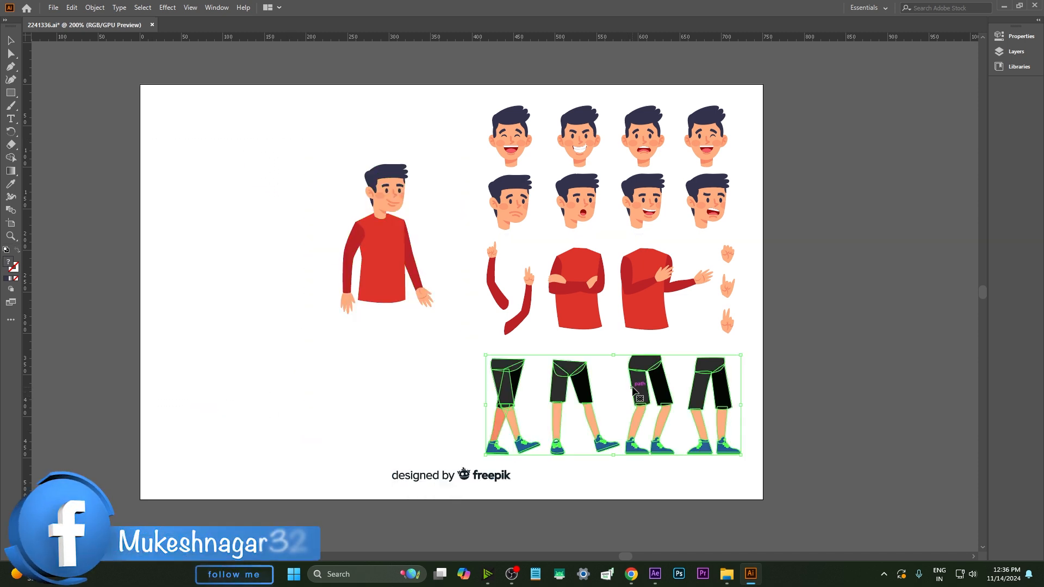
Ungroup the leg set, move one pair of legs under the character's torso, and delete the leftover parts
right_click(632, 386)
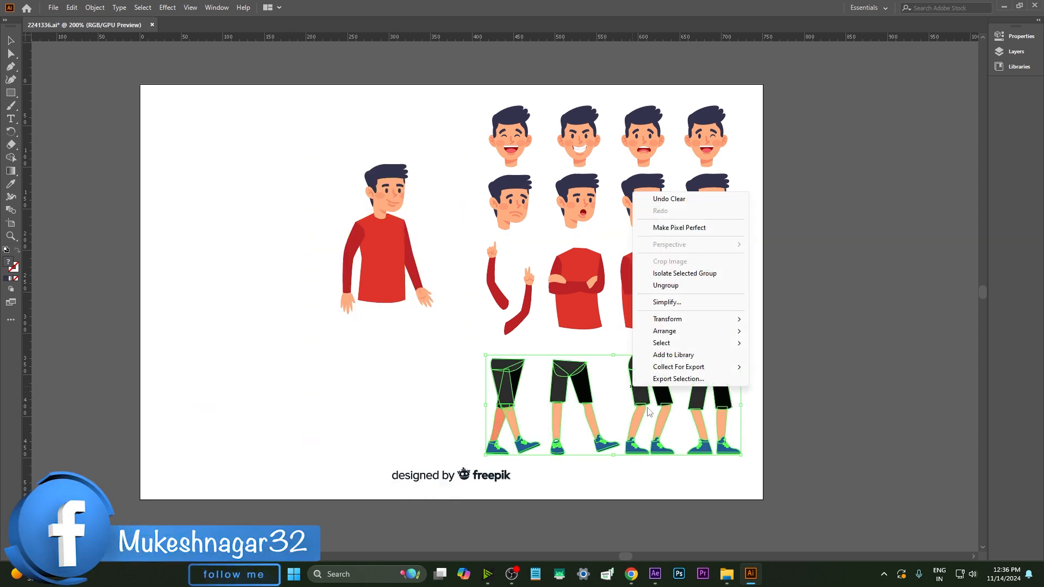
left_click(665, 285)
left_click_drag(642, 373, 377, 299)
left_click(439, 476)
key("Delete")
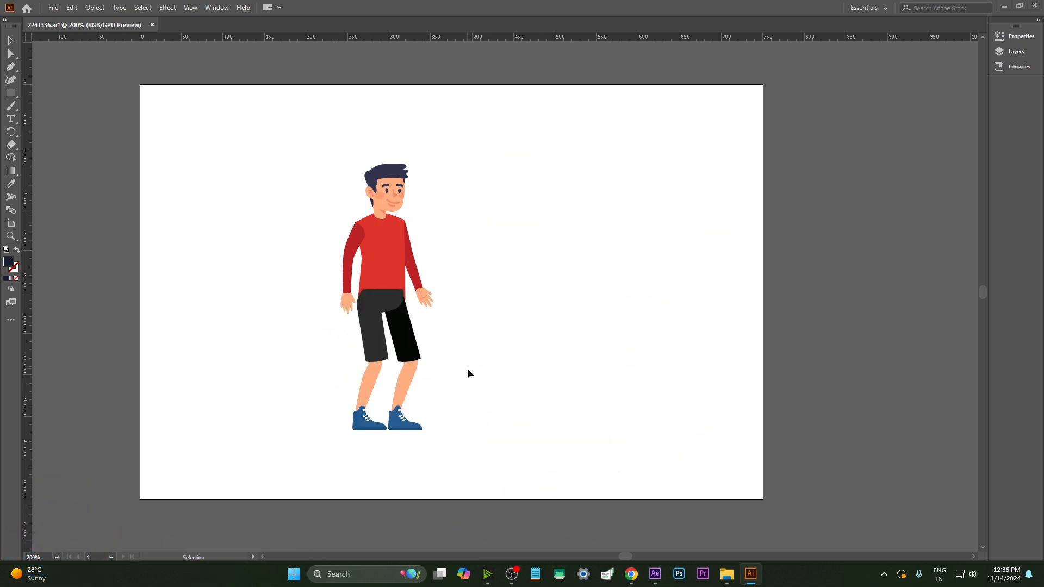
Select the attached legs and open the Layers panel
left_click(409, 356)
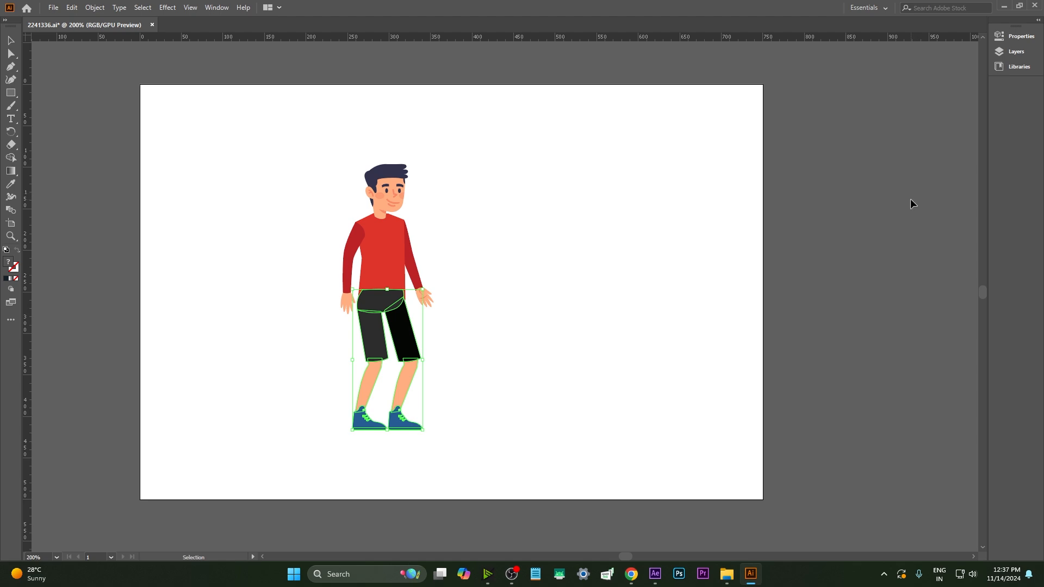
key("F7")
left_click(304, 442)
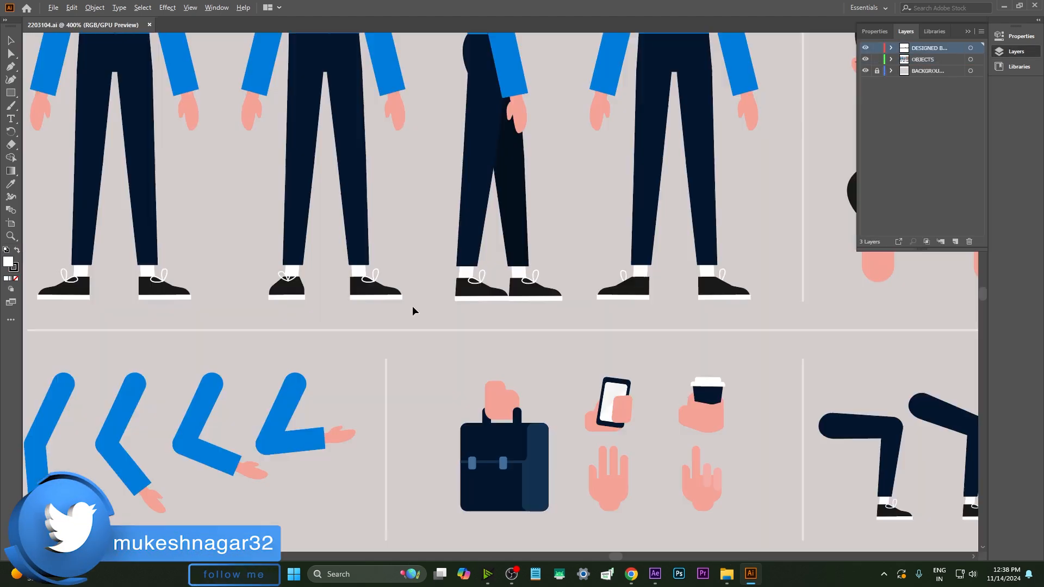
Move the lower leg piece into place on the side-view character
scroll(412, 306, "down", 1)
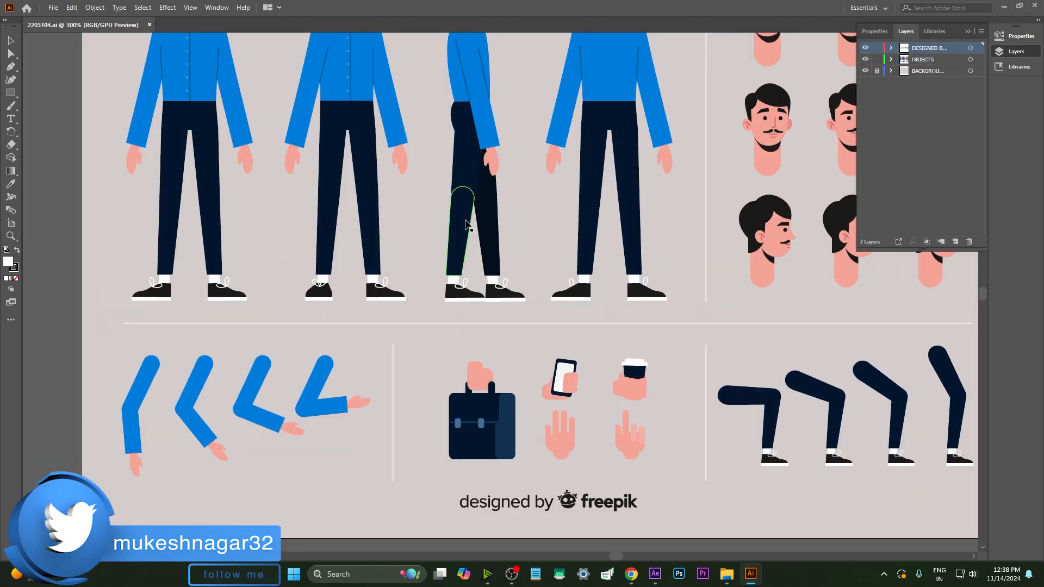
key("ctrl+0")
left_click_drag(380, 293, 259, 424)
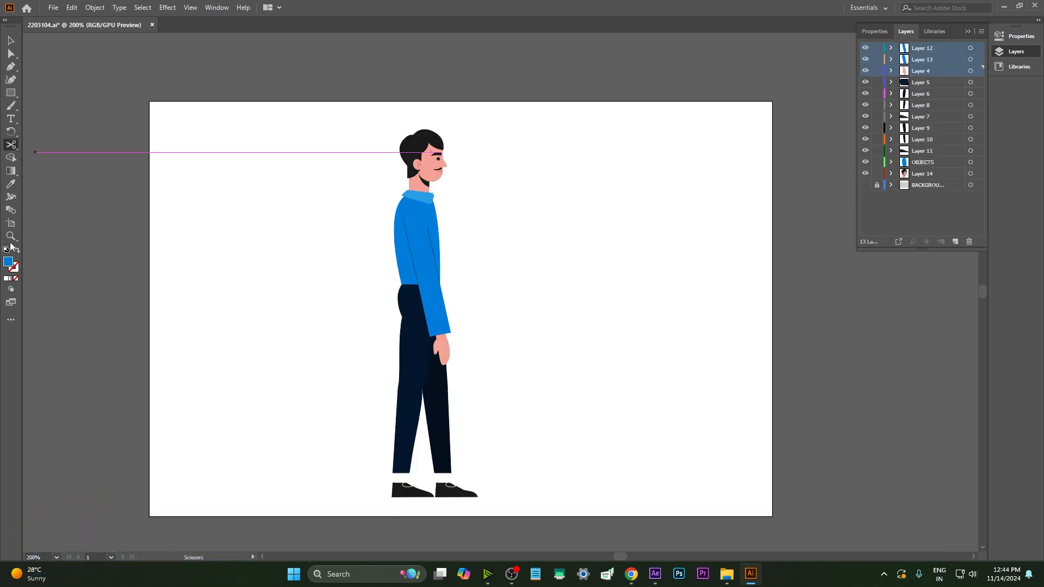
Narrow the artboard's left edge toward the side-view character with the Artboard tool
key("shift+o")
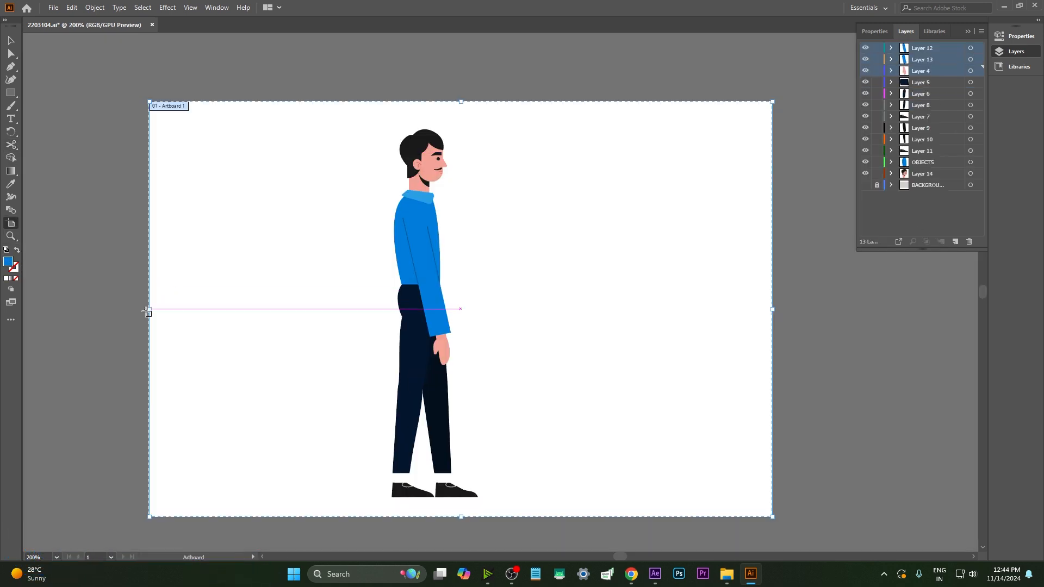
left_click_drag(150, 309, 350, 309)
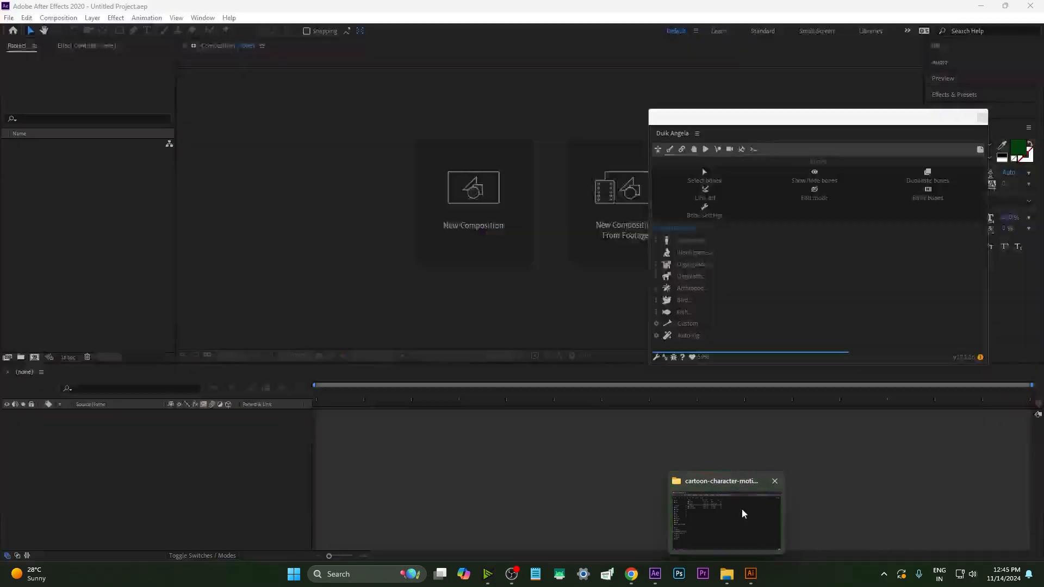
Switch to After Effects and delete all layers from the boy side composition
left_click(741, 506)
left_click(655, 572)
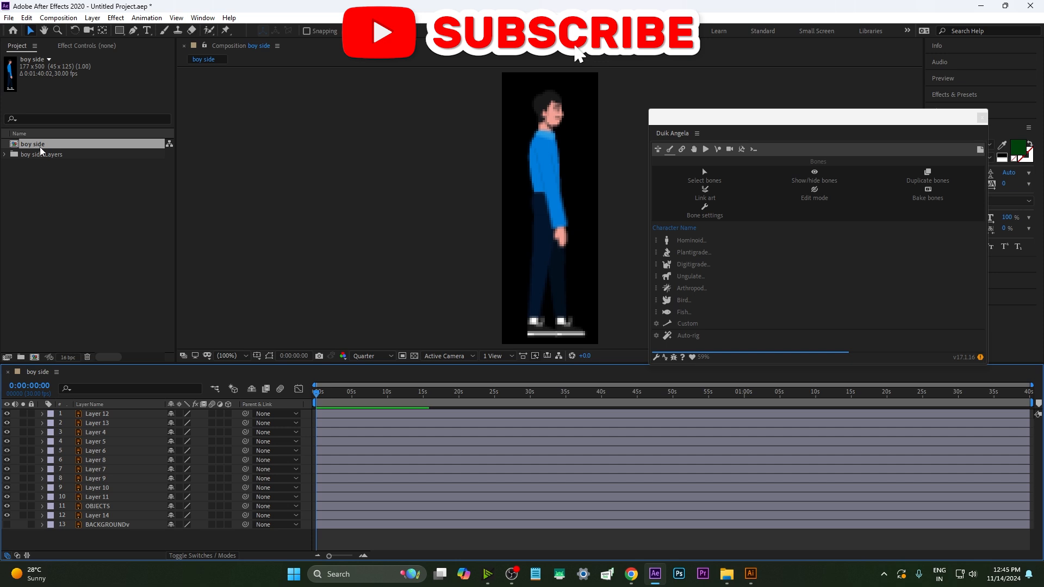
left_click_drag(89, 540, 94, 402)
key("Delete")
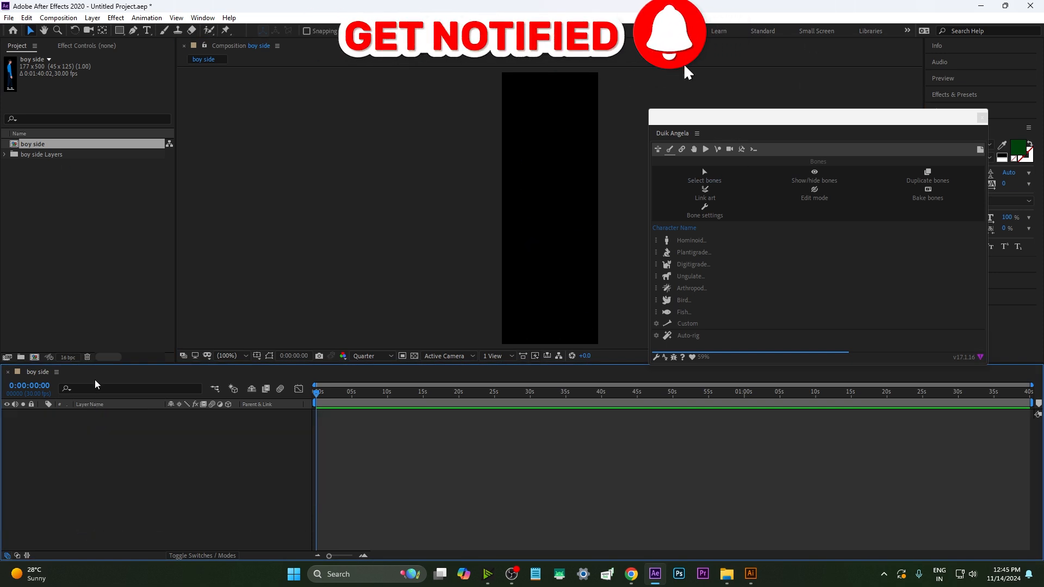
Create a new 1920 × 1080 composition at 30 fps
key("ctrl+n")
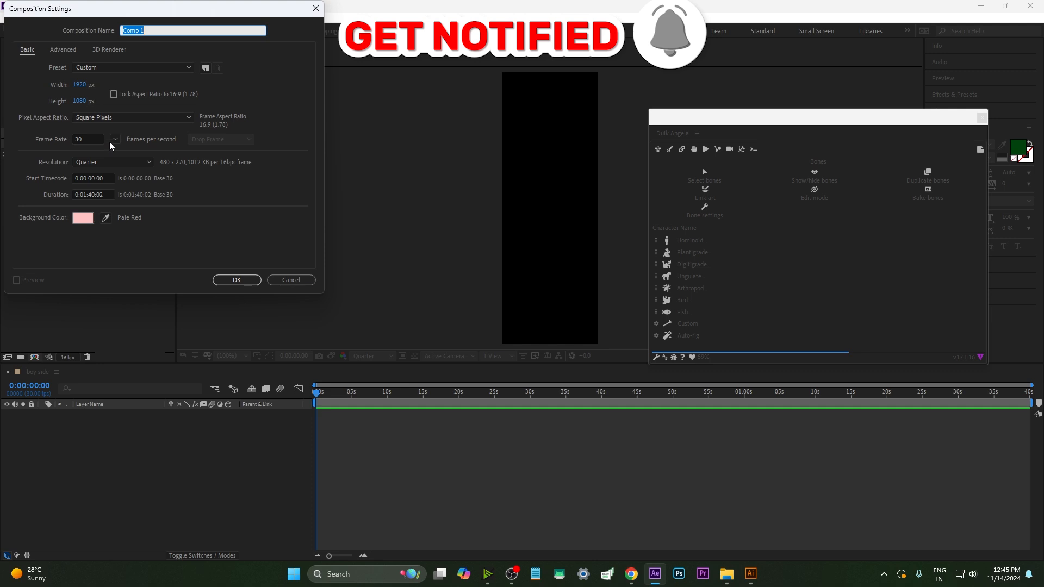
left_click(233, 275)
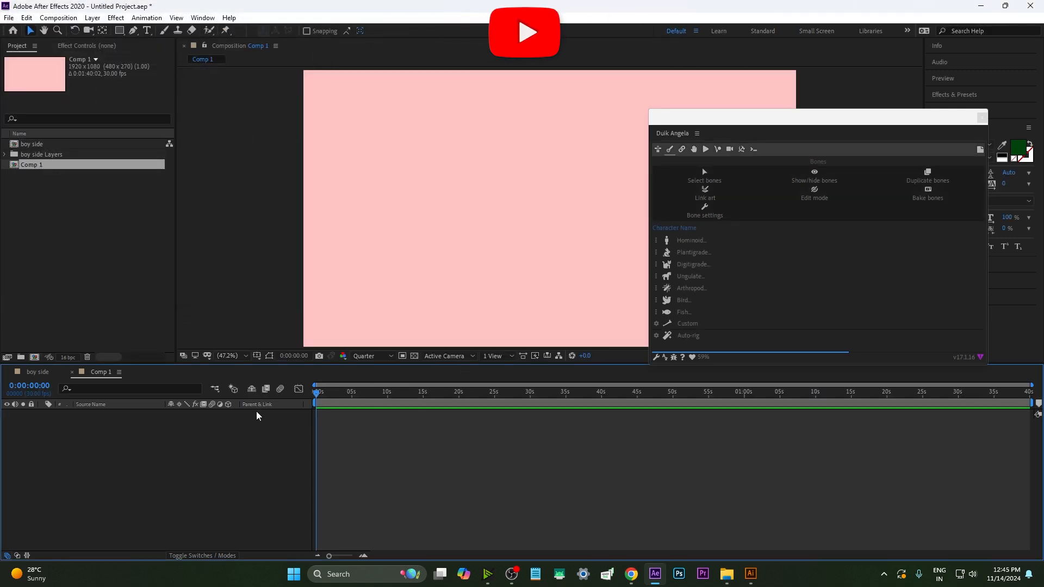
Paste the character layers into the new composition and dock the Duik Angela panel beside the viewer
key("ctrl+v")
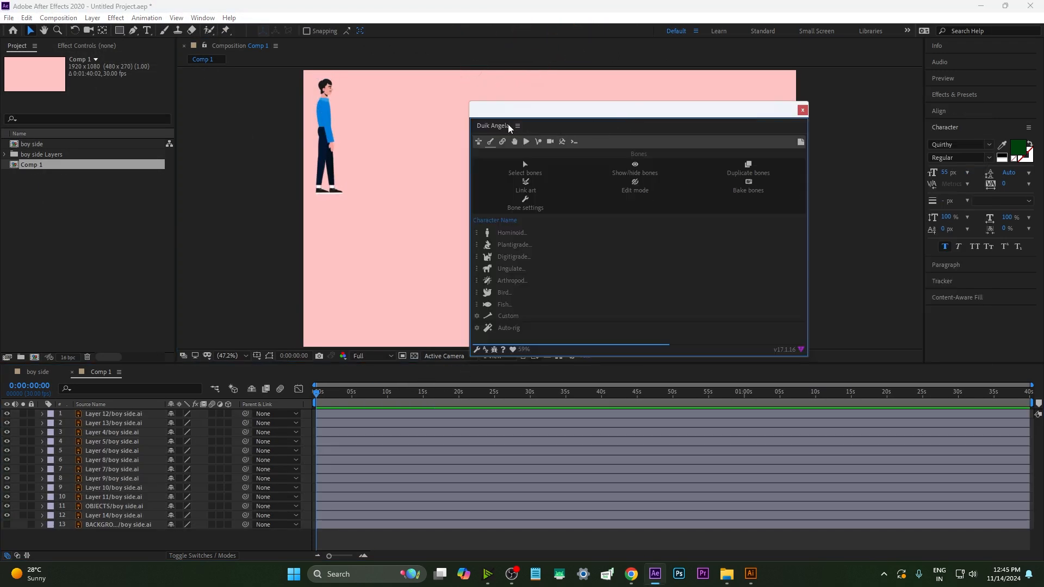
left_click_drag(550, 125, 879, 128)
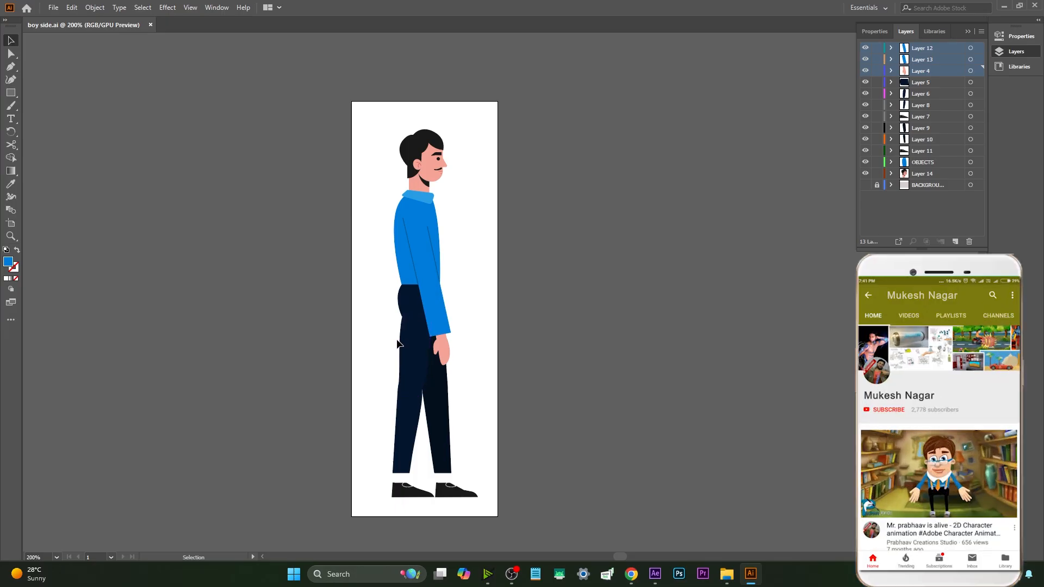
Enlarge the side-view character's artboard to about 2784 × 1880 px with the Artboard tool
scroll(391, 342, "down", 2)
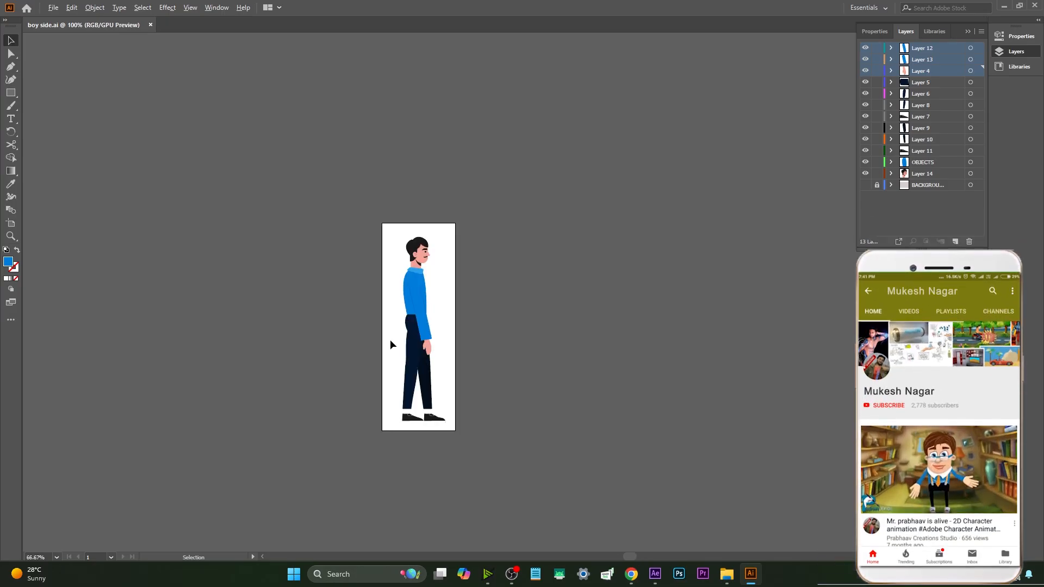
scroll(384, 342, "up", 3)
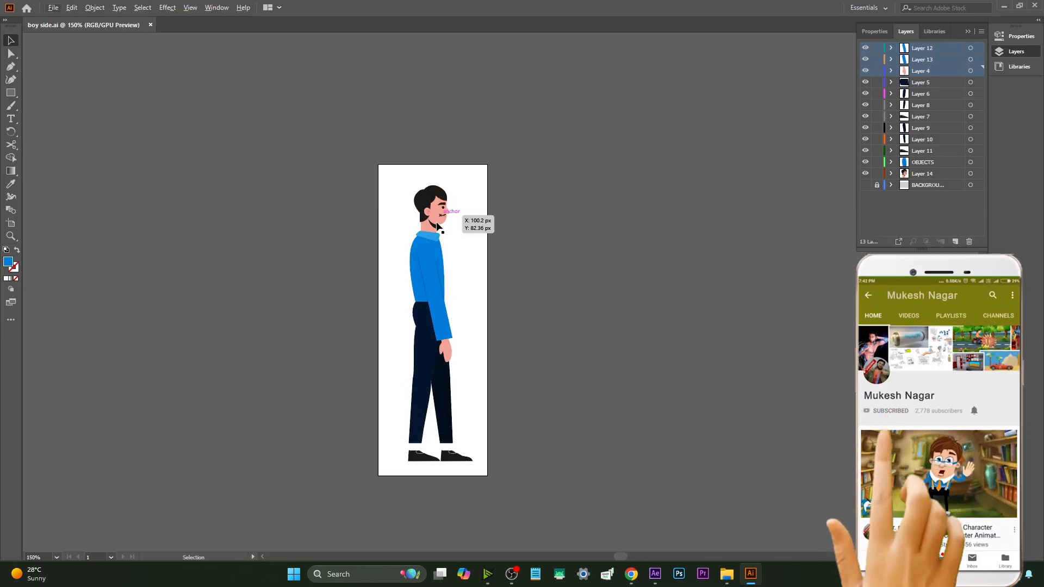
left_click(11, 223)
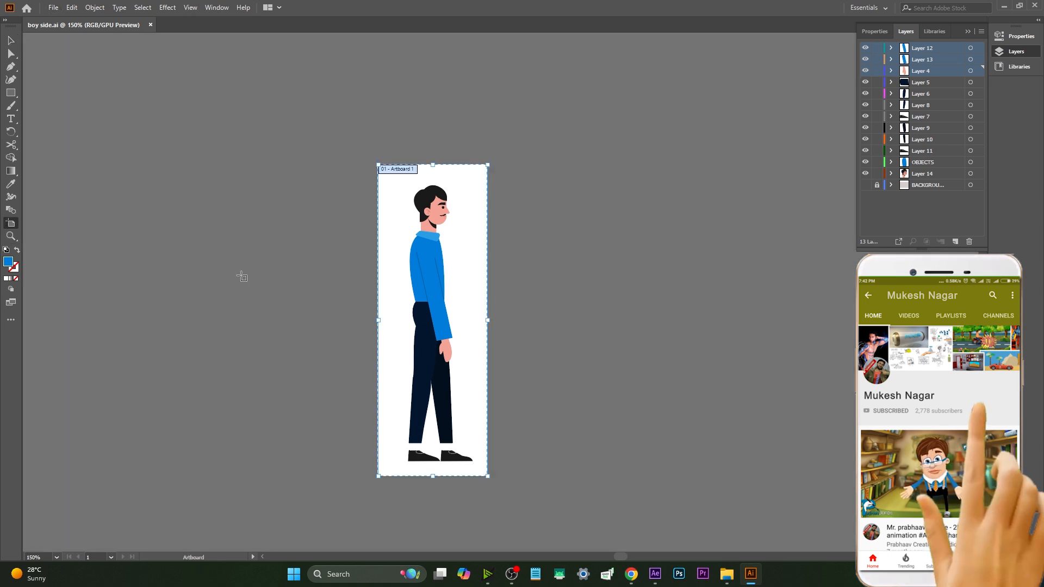
left_click_drag(488, 165, 783, 88)
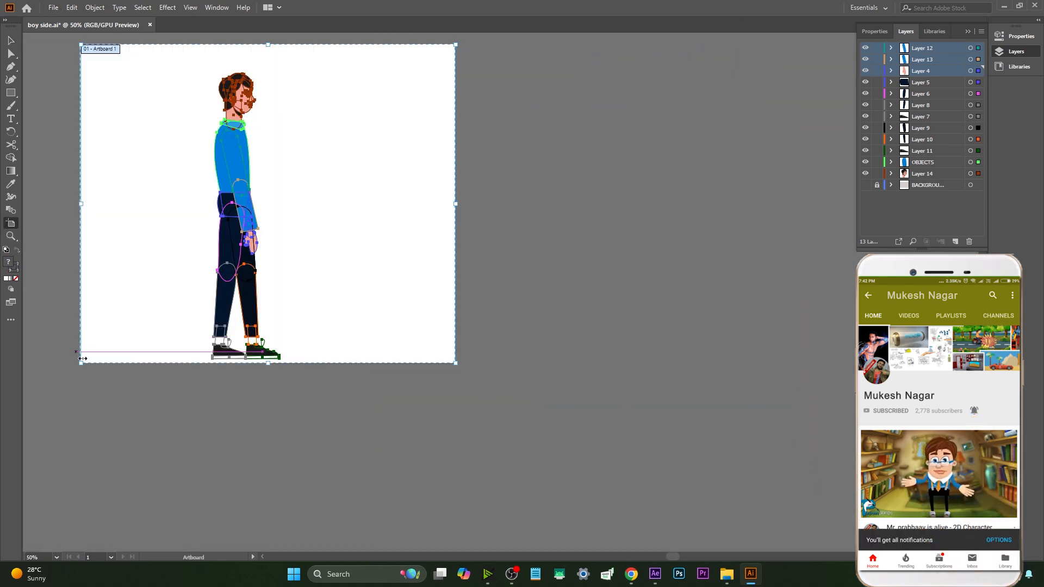
left_click_drag(80, 365, 150, 399)
left_click_drag(685, 122, 718, 172)
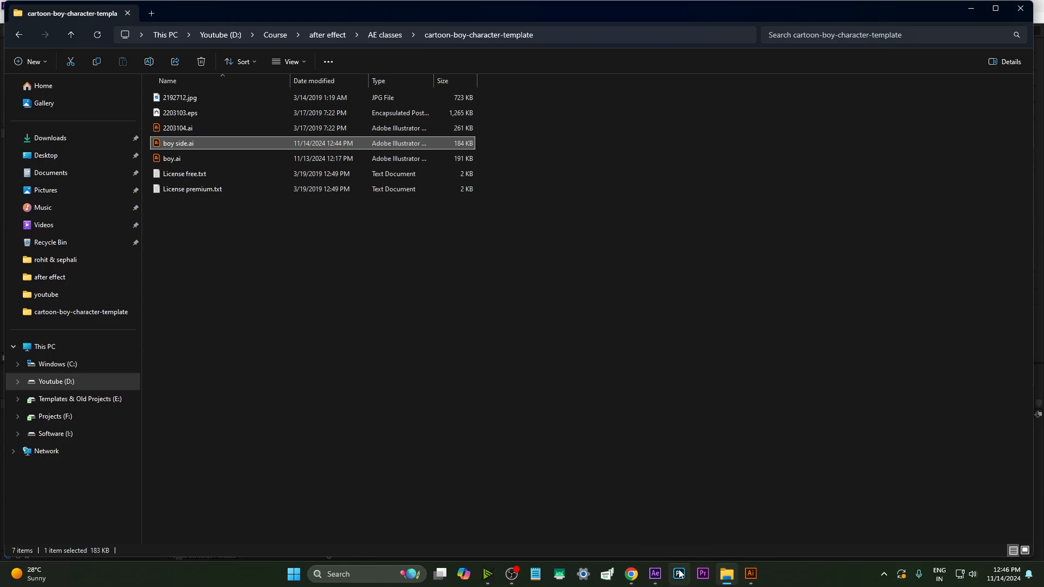
left_click_drag(178, 143, 288, 315)
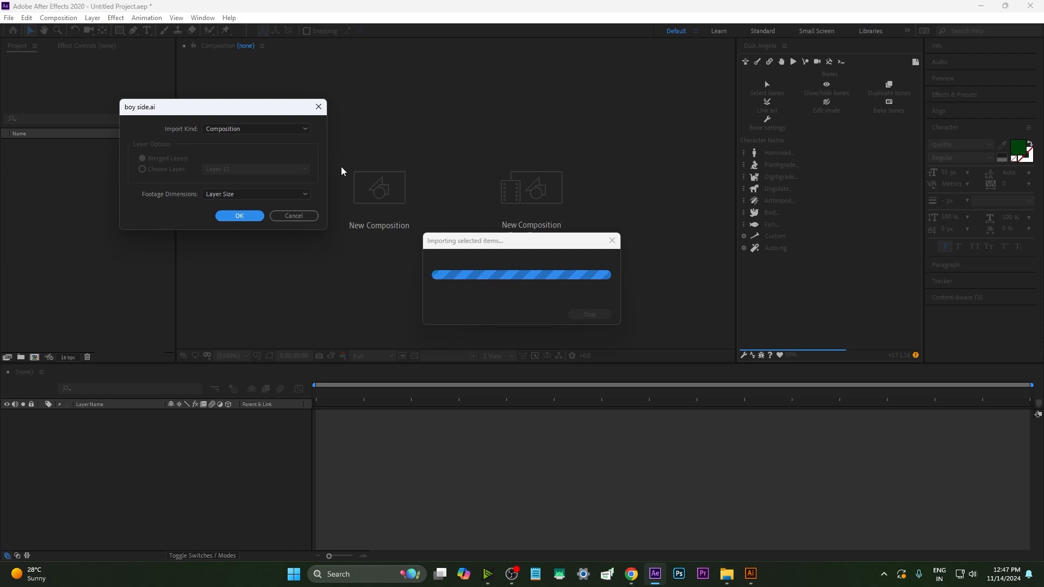
Import boy side.ai as a Composition with Layer Size footage dimensions and open the boy side composition
left_click_drag(196, 108, 211, 116)
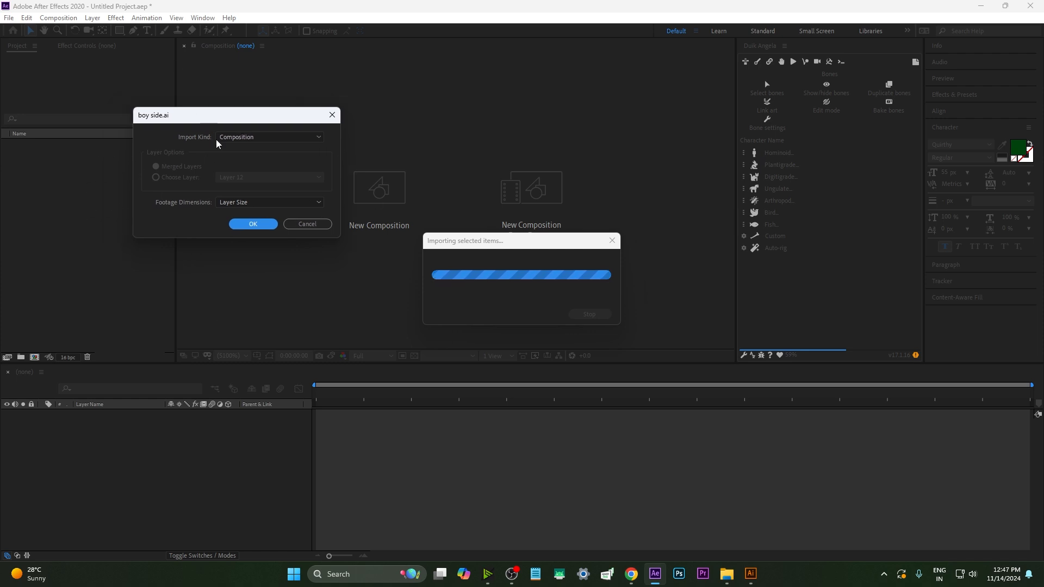
left_click(247, 225)
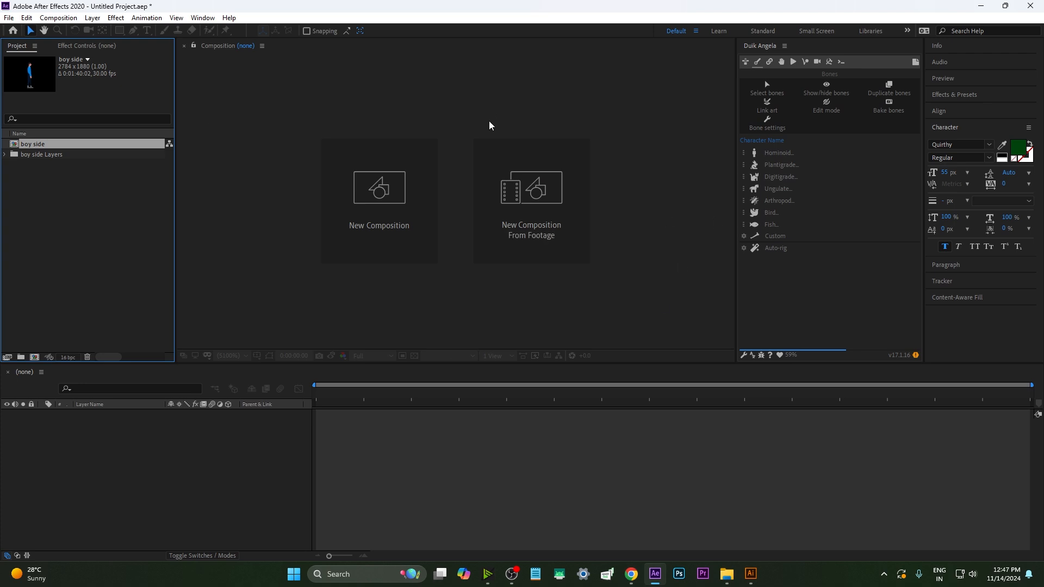
double_click(32, 143)
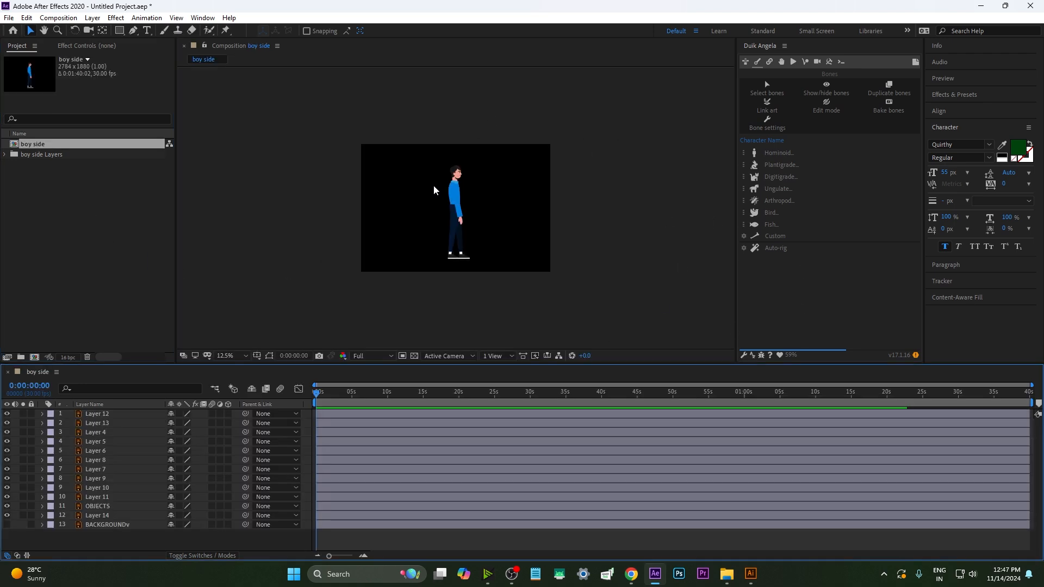
Set the composition's background colour to a pale cream
key("ctrl+k")
left_click(83, 218)
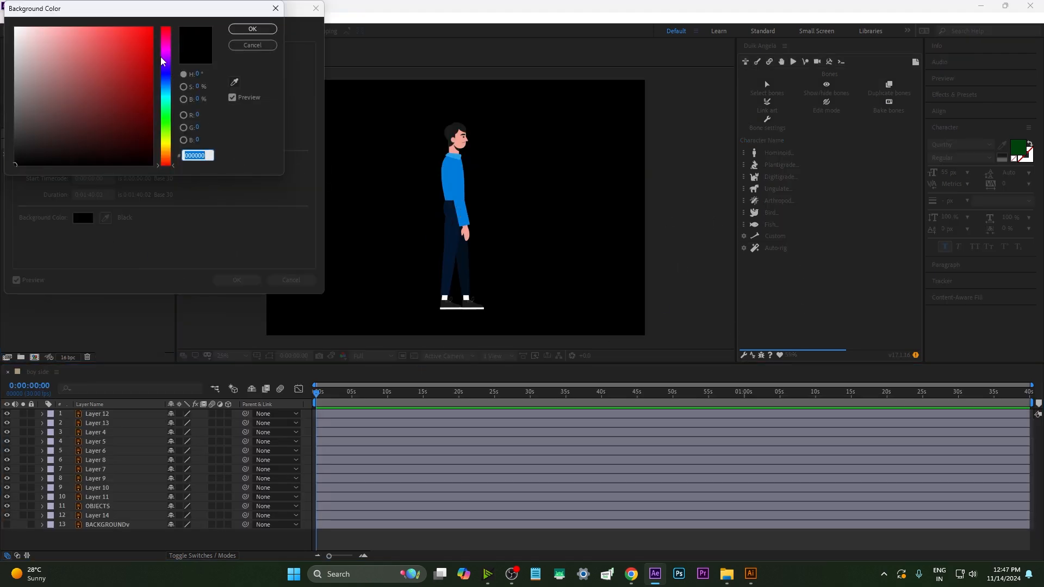
left_click(90, 35)
left_click_drag(89, 34, 143, 84)
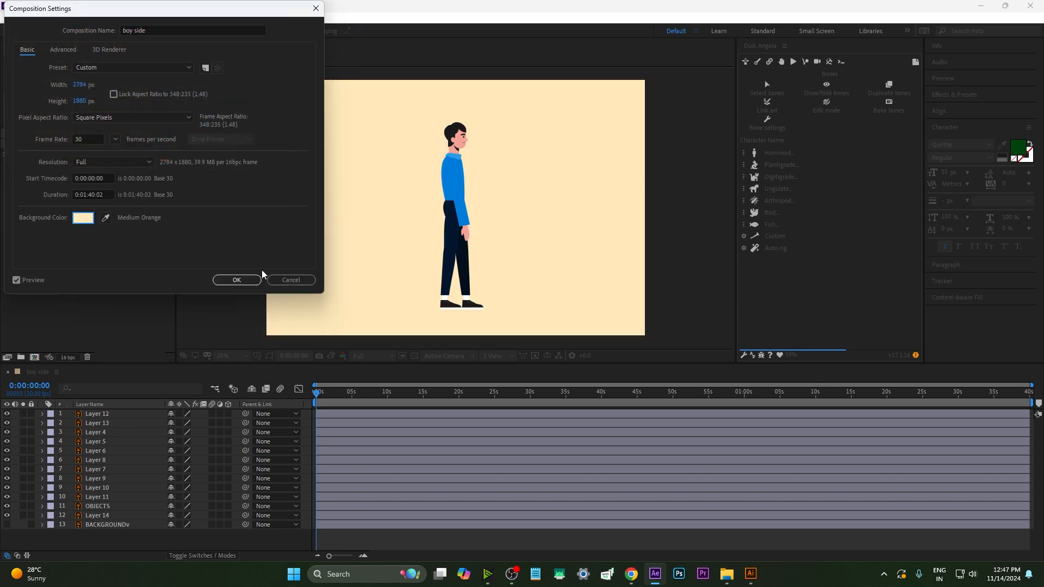
left_click(255, 278)
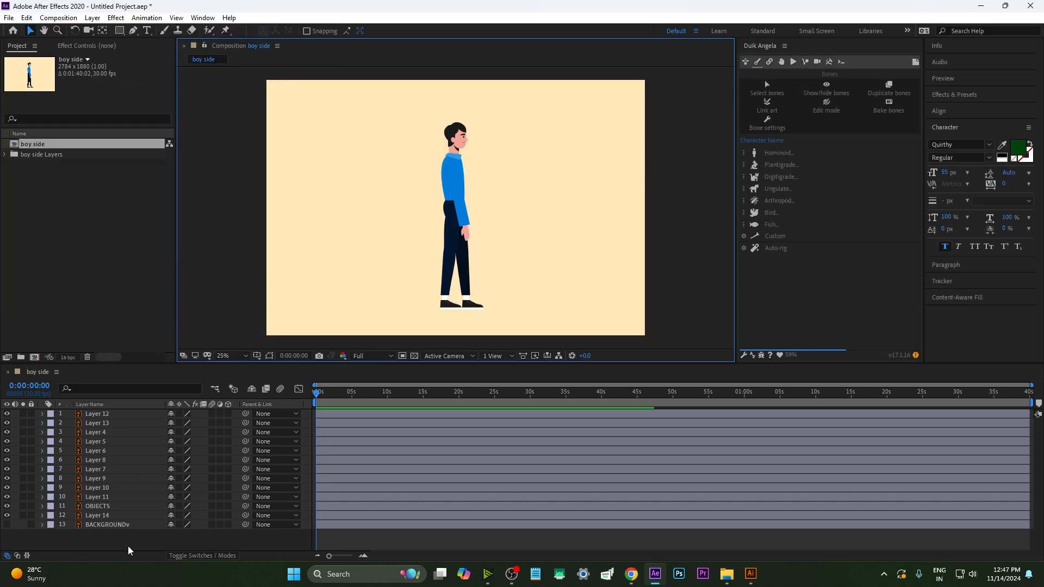
Rename Layer 14 to face
left_click_drag(243, 363, 245, 331)
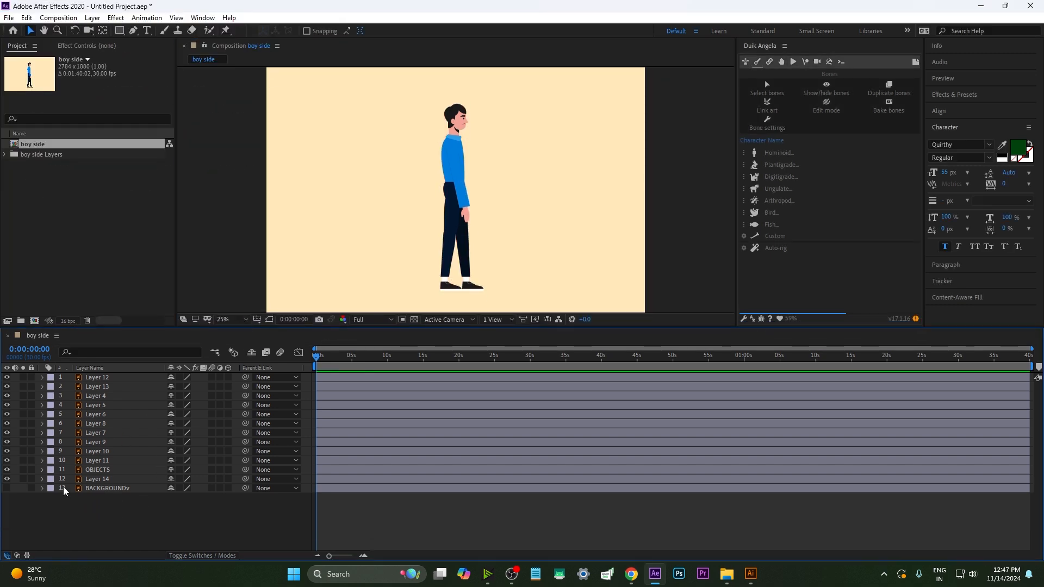
left_click(99, 479)
key("Return")
type("face")
key("Return")
Rename the OBJECTS layer to body
key("ctrl+Up")
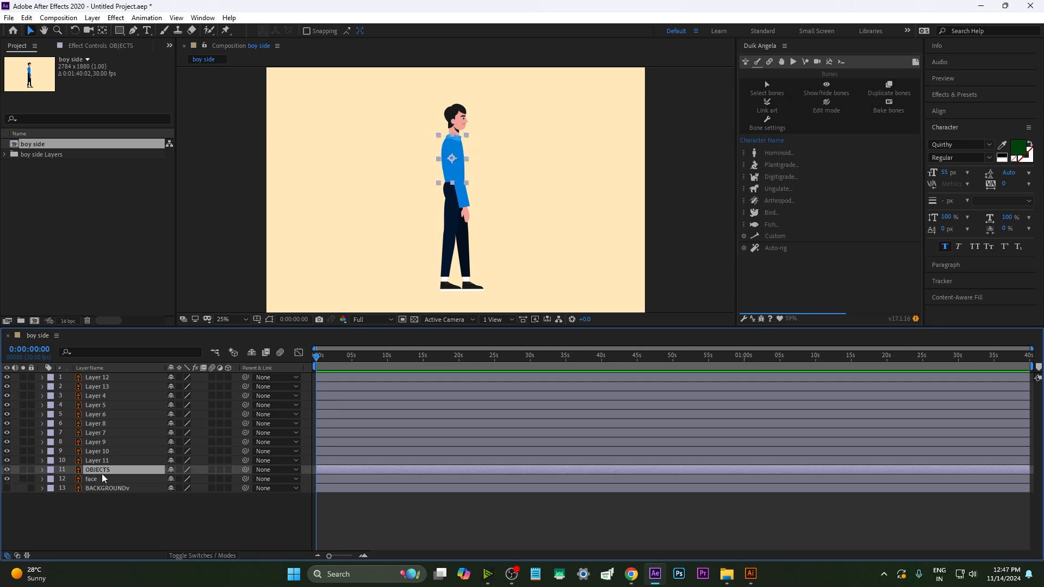
key("Return")
type("body")
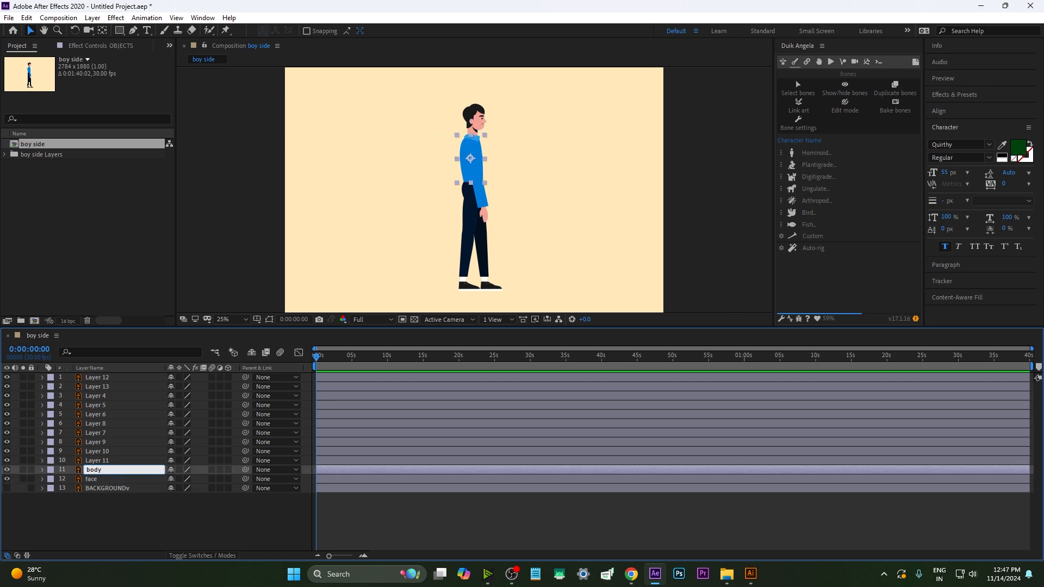
key("Return")
Toggle visibility of Layer 9, Layer 10 and Layer 11 to identify the leg parts
key("ctrl+Up")
left_click(6, 461)
left_click(6, 451)
left_click(6, 442)
left_click(7, 442)
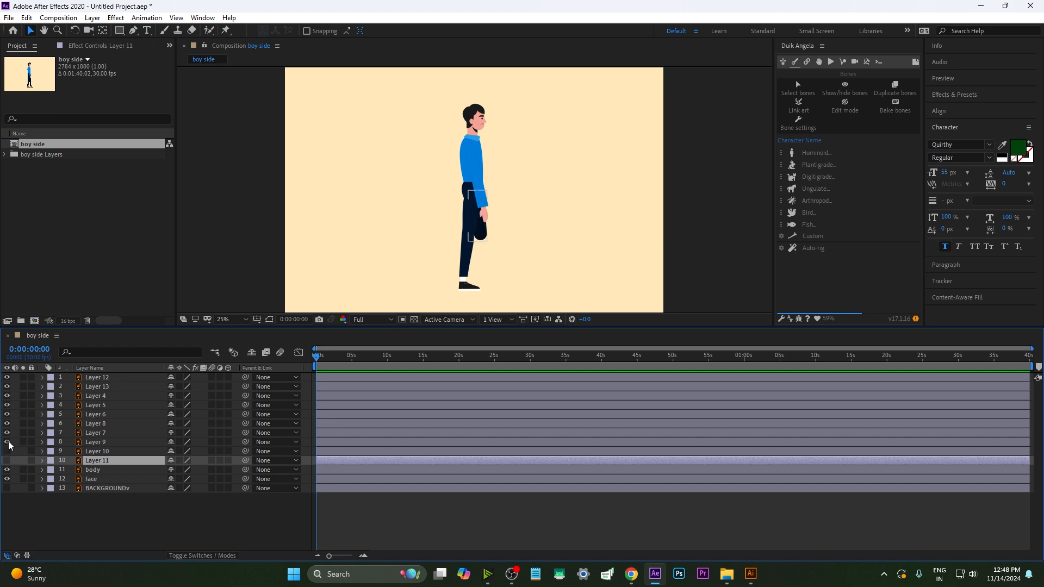
Rename Layer 9 to fl1 and Layer 10 to fl2
left_click(96, 445)
key("Return")
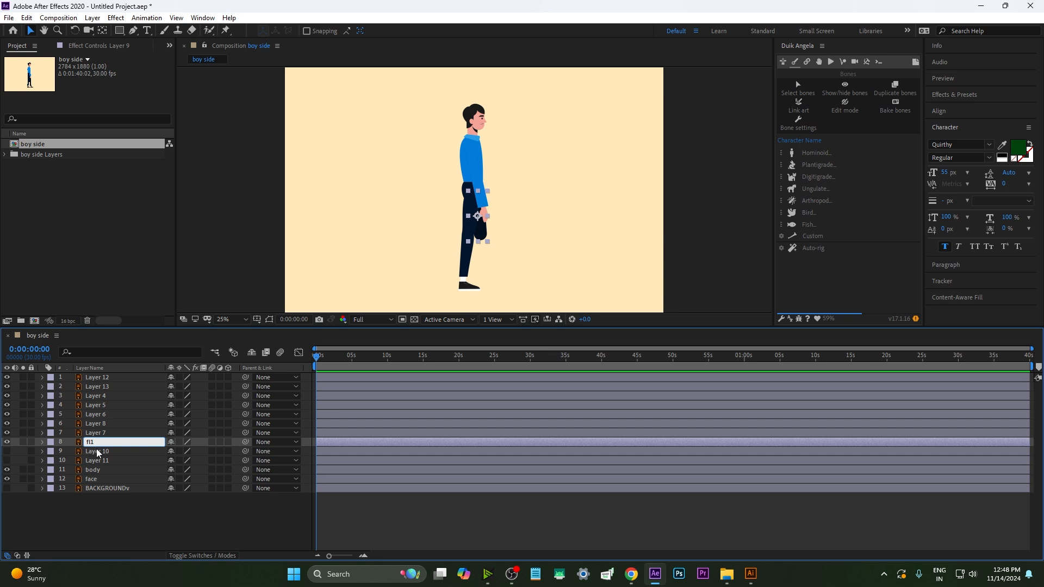
key("Tab")
type("fl2")
key("Return")
Show Layer 11 again and rename it fl3
left_click(7, 460)
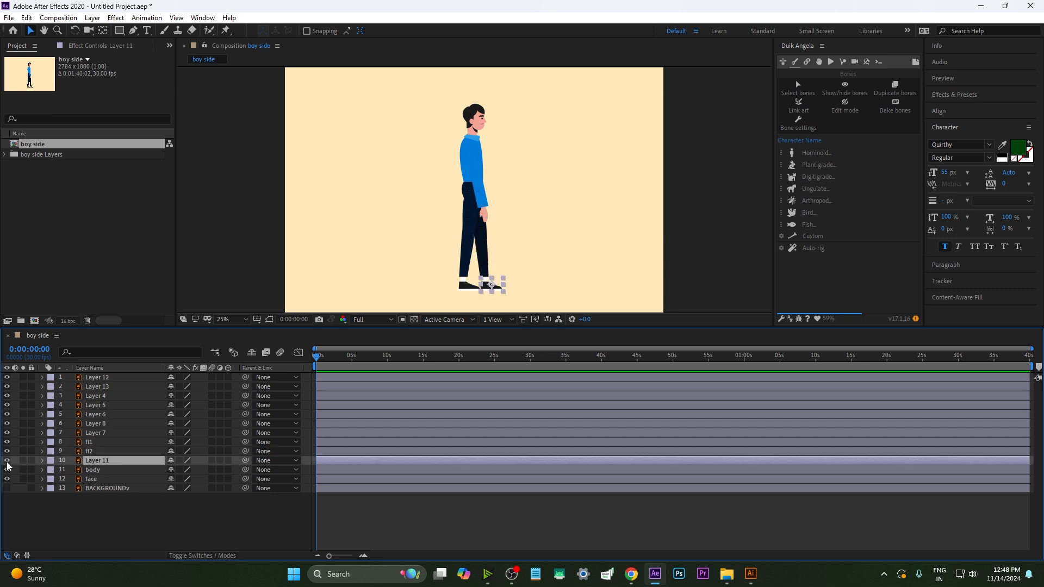
key("Return")
type("fl3")
Rename Layer 6, Layer 8 and Layer 7 to fr1, fr2 and fr3
left_click(95, 415)
key("Return")
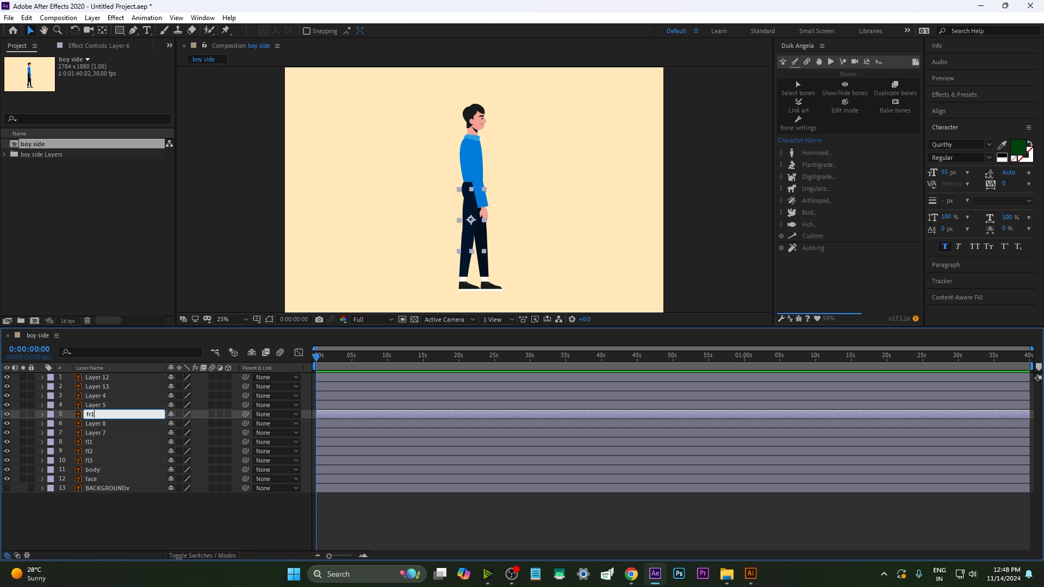
key("Tab")
type("fr2")
key("Tab")
type("fr")
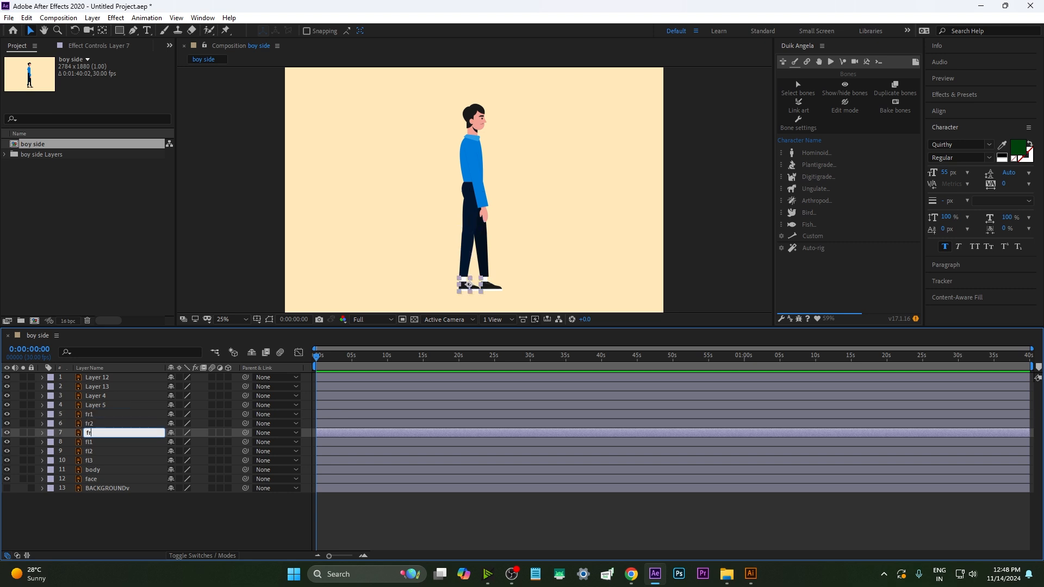
left_click(114, 508)
Move Layer 5 down just above the body layer and rename it body _d
left_click(753, 240)
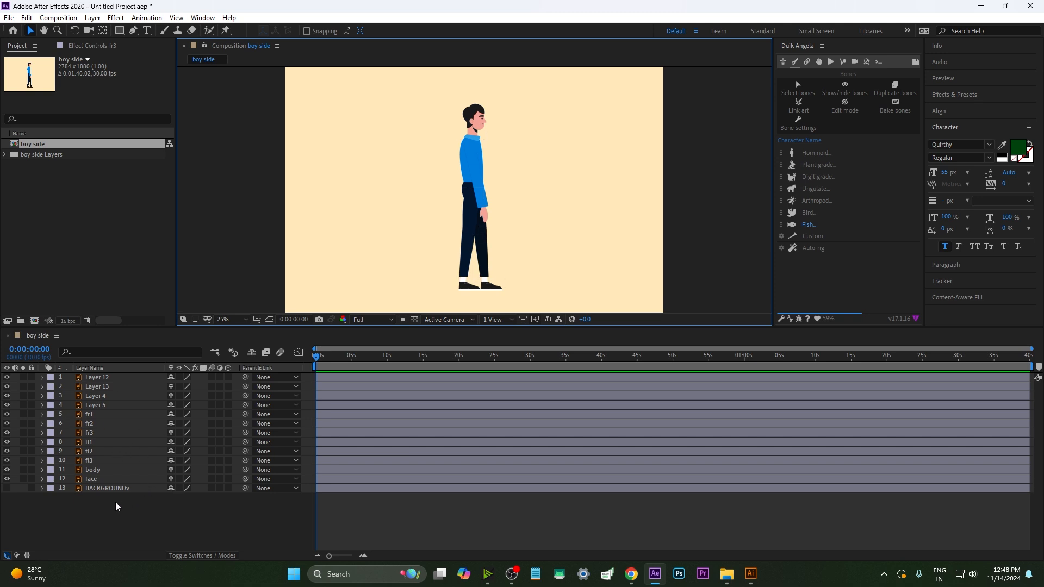
left_click(97, 406)
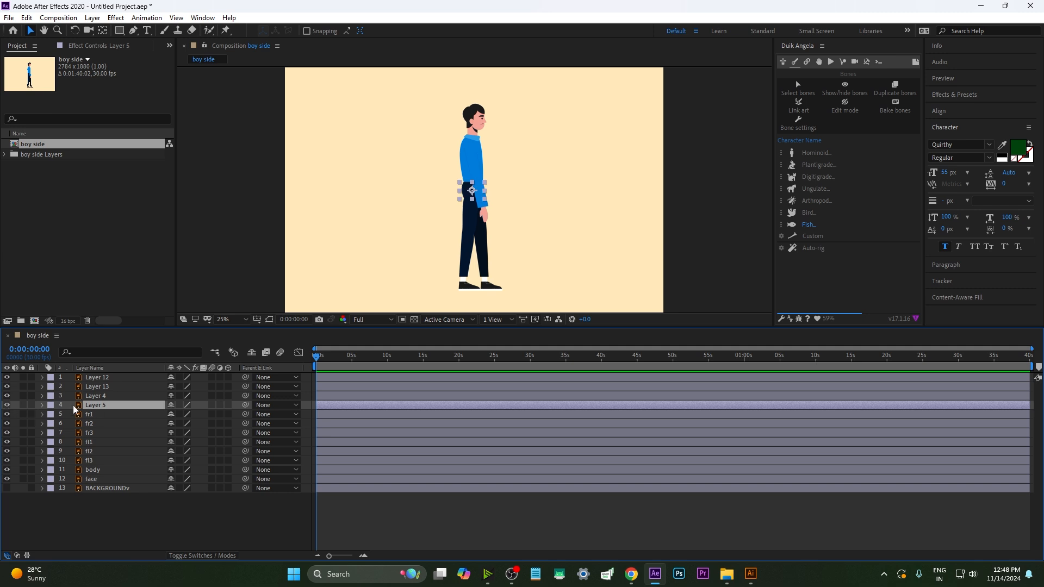
left_click_drag(88, 409, 110, 471)
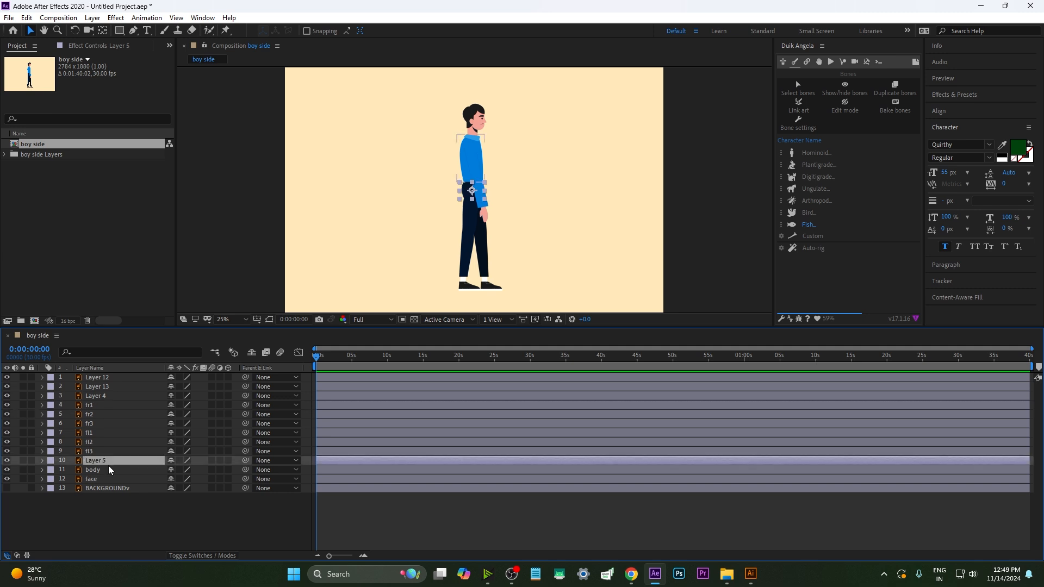
key("Return")
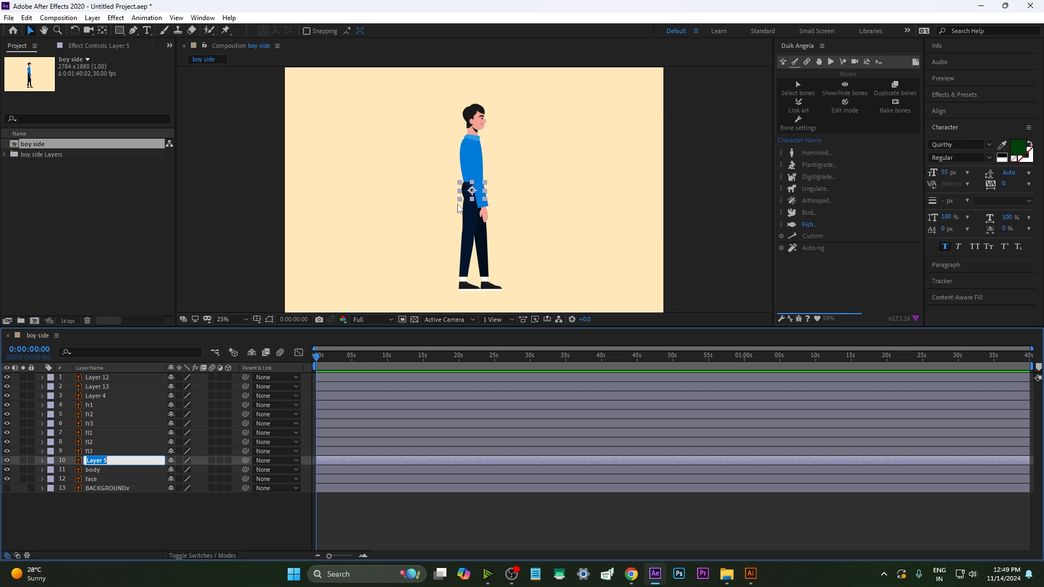
type("body _d")
left_click(140, 510)
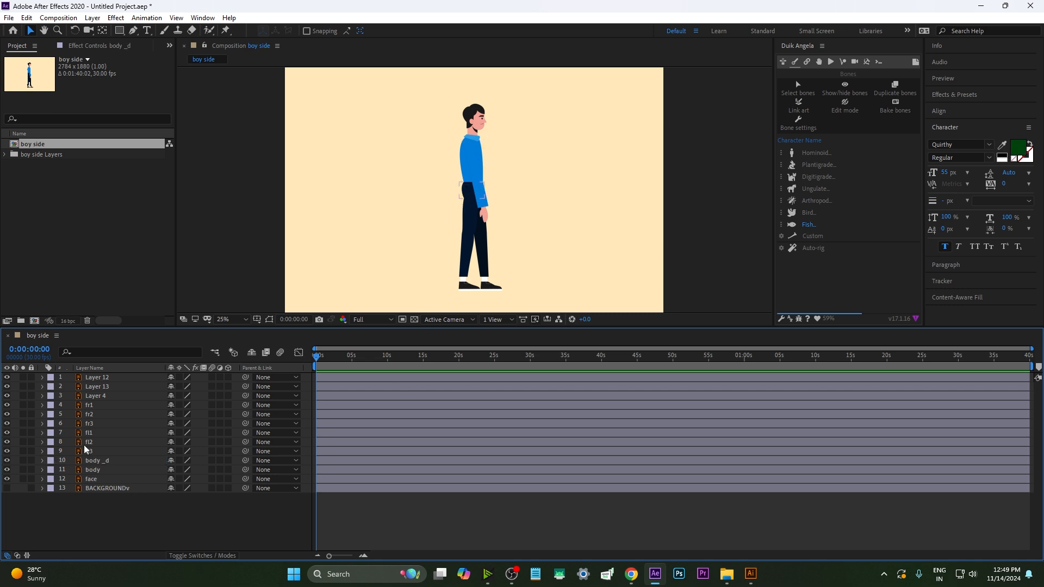
Rename Layer 12 and Layer 13 to hr1 and hr2
left_click(103, 397)
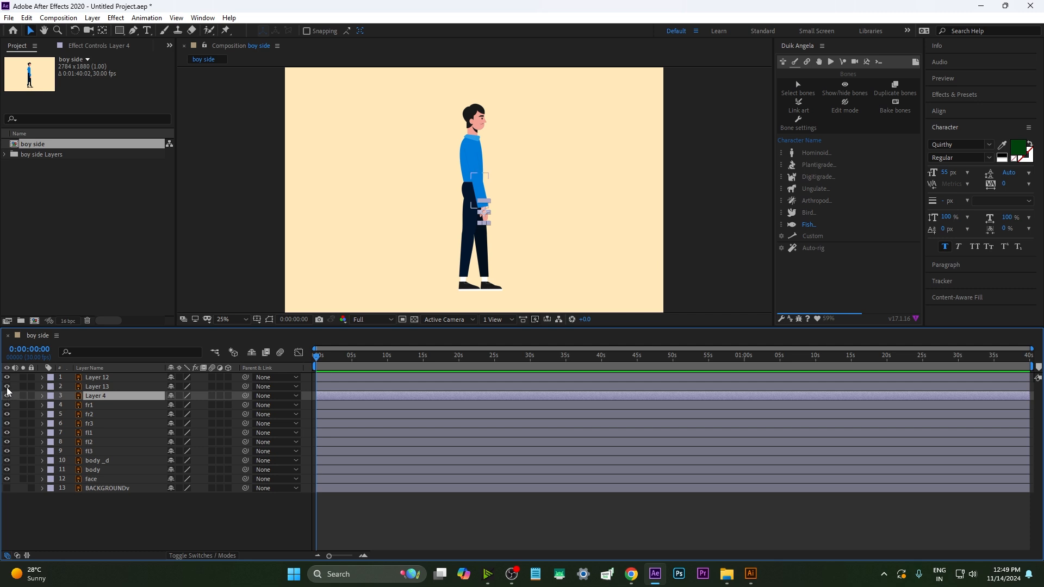
left_click(94, 376)
key("Return")
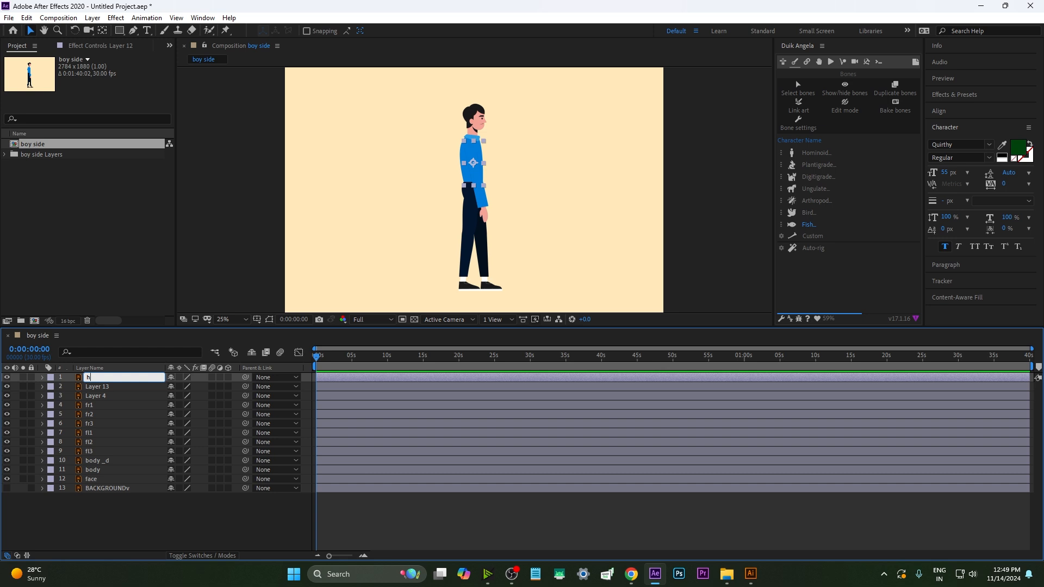
key("Return")
key("ctrl+Down")
key("Return")
type("hr2")
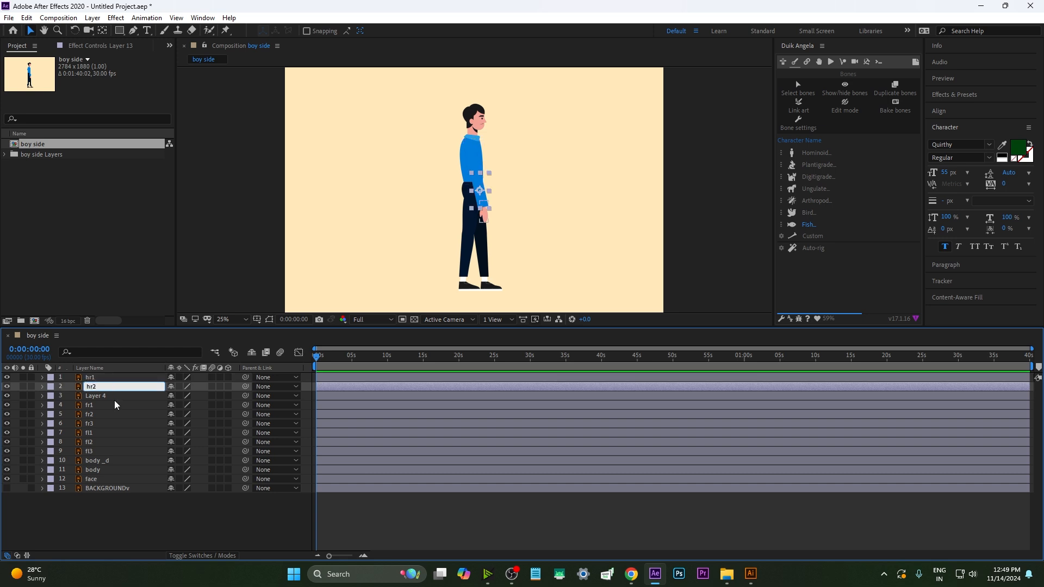
Rename Layer 4 to hr3
key("Return")
key("ctrl+Down")
key("Return")
type("hr")
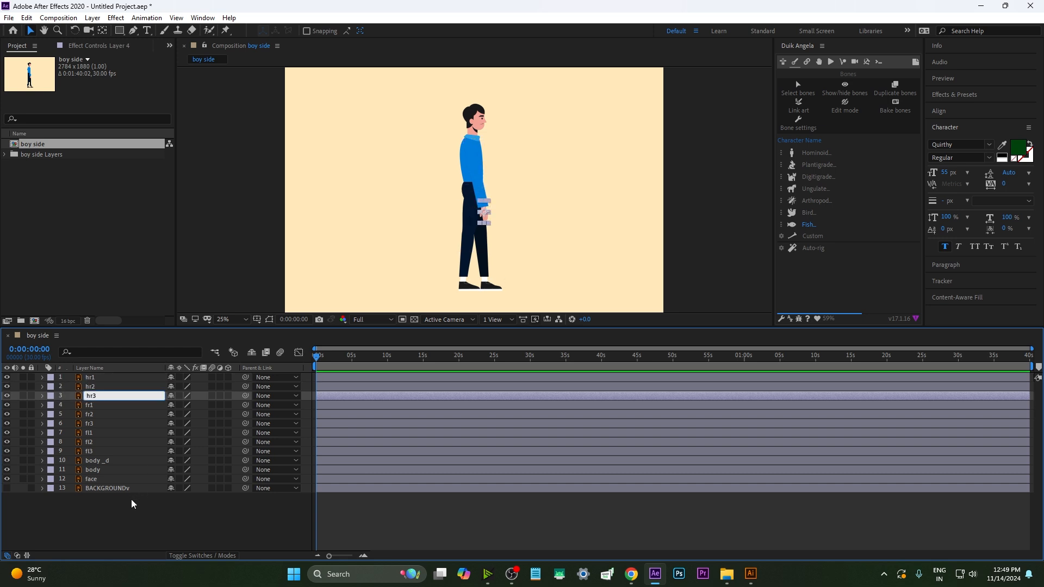
type("3")
left_click(132, 503)
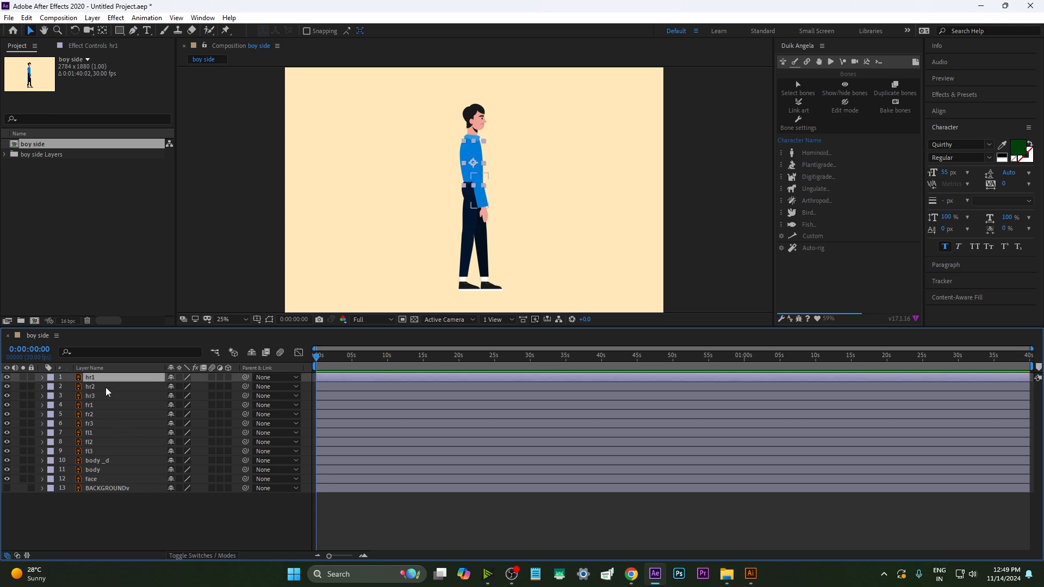
Select the hr1, hr2 and hr3 layers and duplicate them
left_click(107, 386)
left_click(107, 396, "ctrl")
left_click(103, 379, "ctrl")
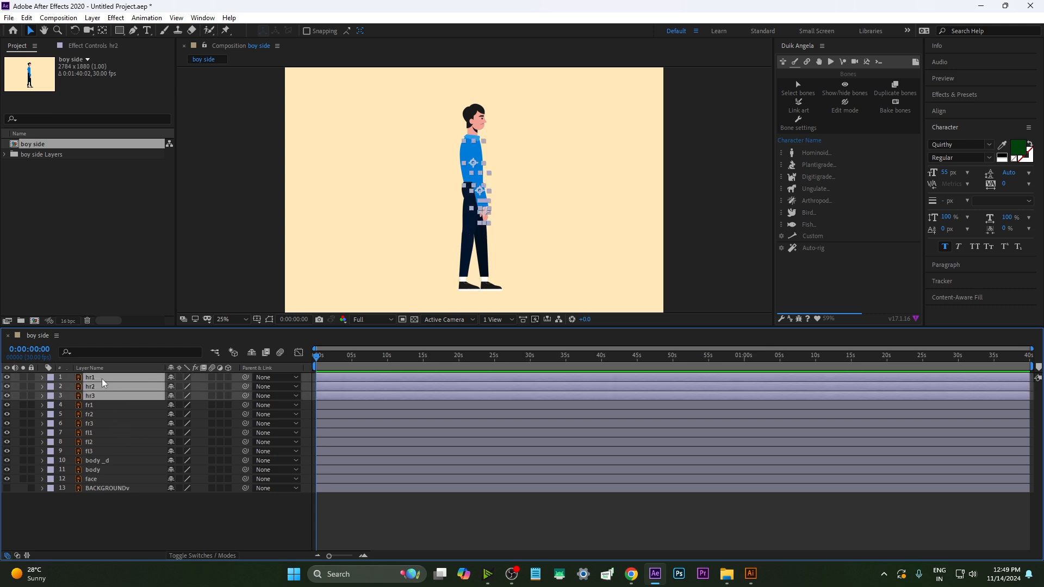
key("ctrl+d")
Rename the duplicated hr6 and hr5 layers to hl1 and hl2
left_click(104, 379)
key("Return")
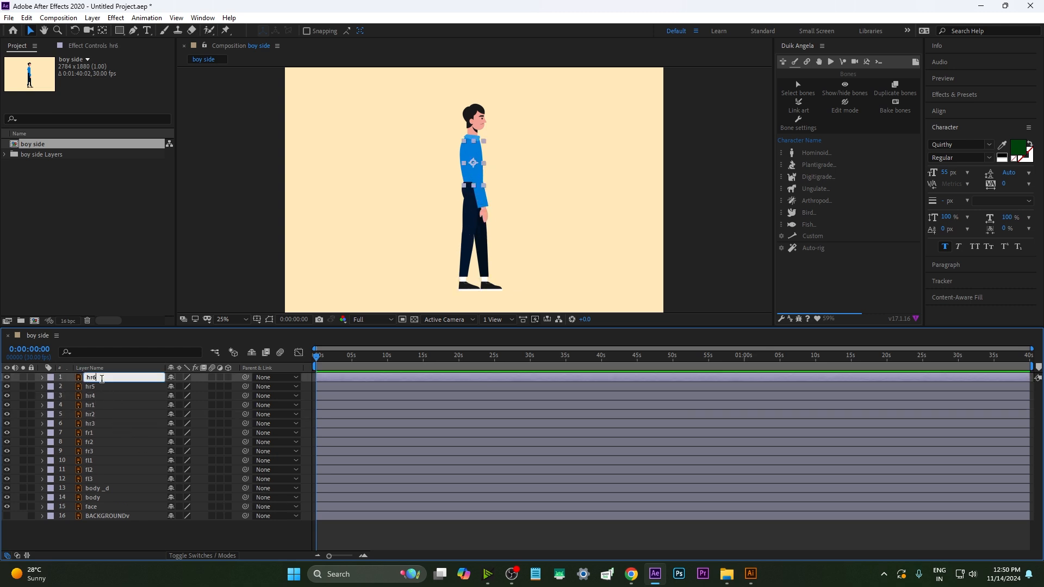
type("l1")
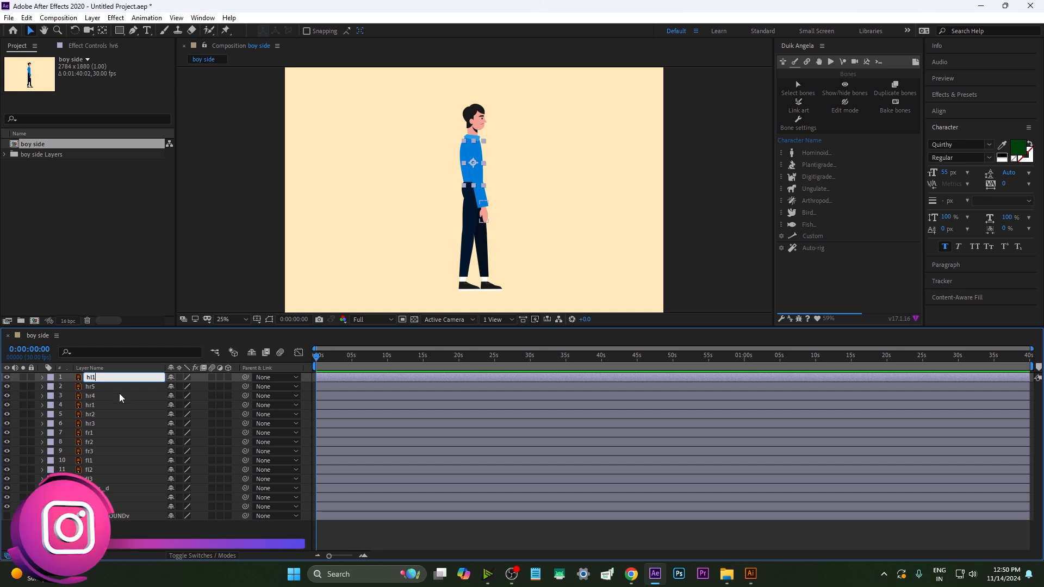
left_click(118, 389)
key("Return")
key("BackSpace")
key("BackSpace")
type("l2")
Rename the duplicated hr4 layer to hl3
left_click(121, 392)
key("Return")
key("BackSpace")
key("BackSpace")
type("l")
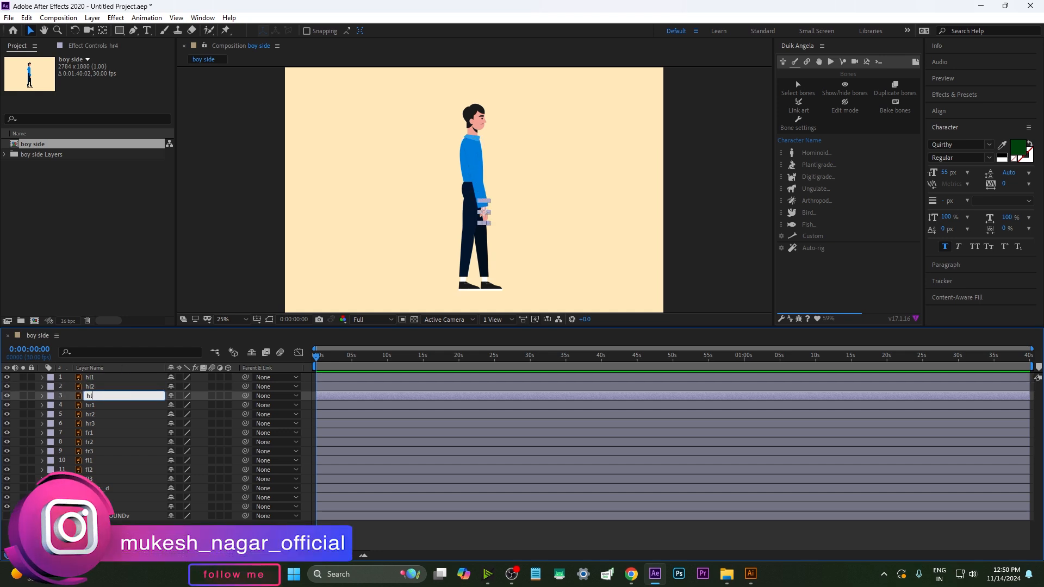
type("3")
Hide every layer except fr1, fr2 and fr3 to isolate the right leg
left_click(97, 380, "shift")
key("F2")
left_click_drag(6, 377, 9, 463)
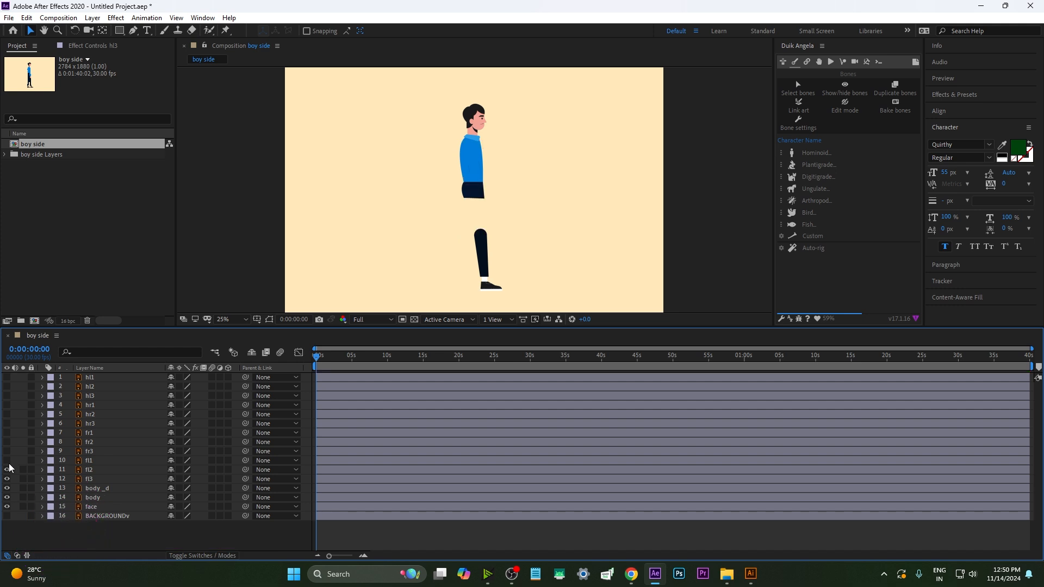
left_click(5, 460)
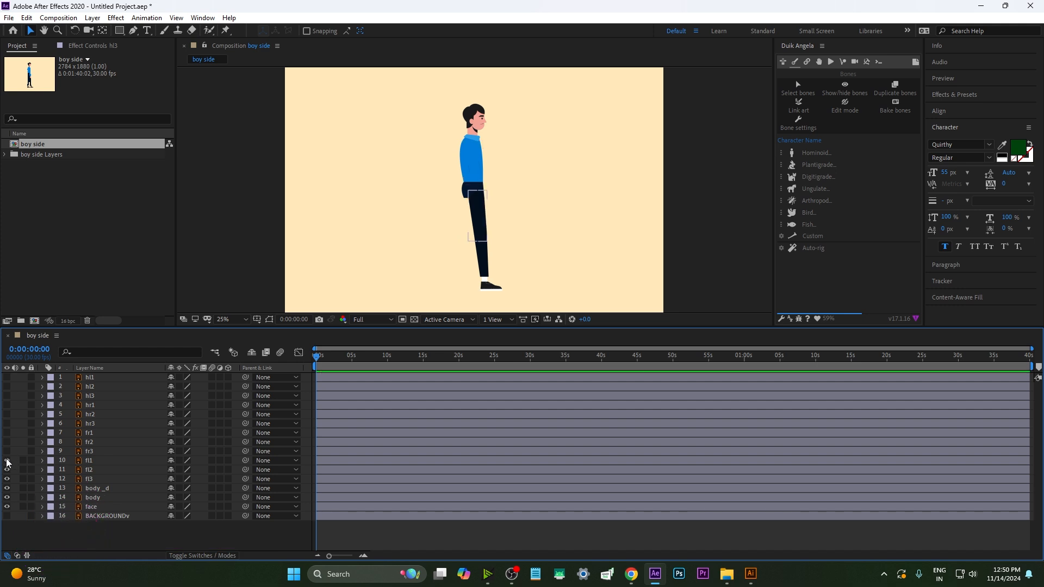
left_click_drag(6, 462, 6, 515)
left_click(106, 482)
left_click(89, 433)
left_click(89, 451, "shift")
left_click_drag(7, 433, 6, 451)
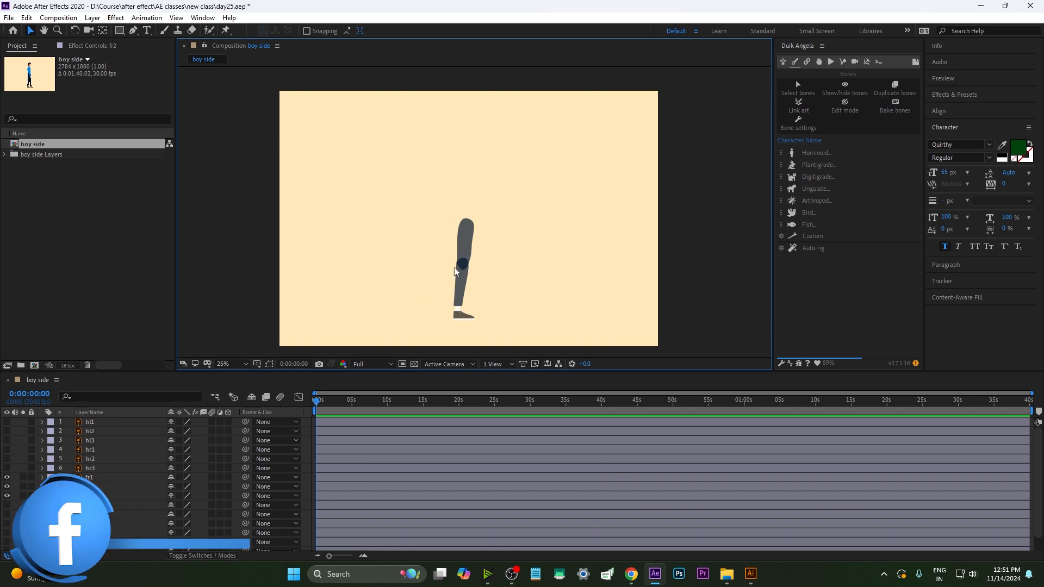
Draw a three-point Pen path down the leg from hip through knee to the foot
left_click(463, 279)
left_click(459, 299)
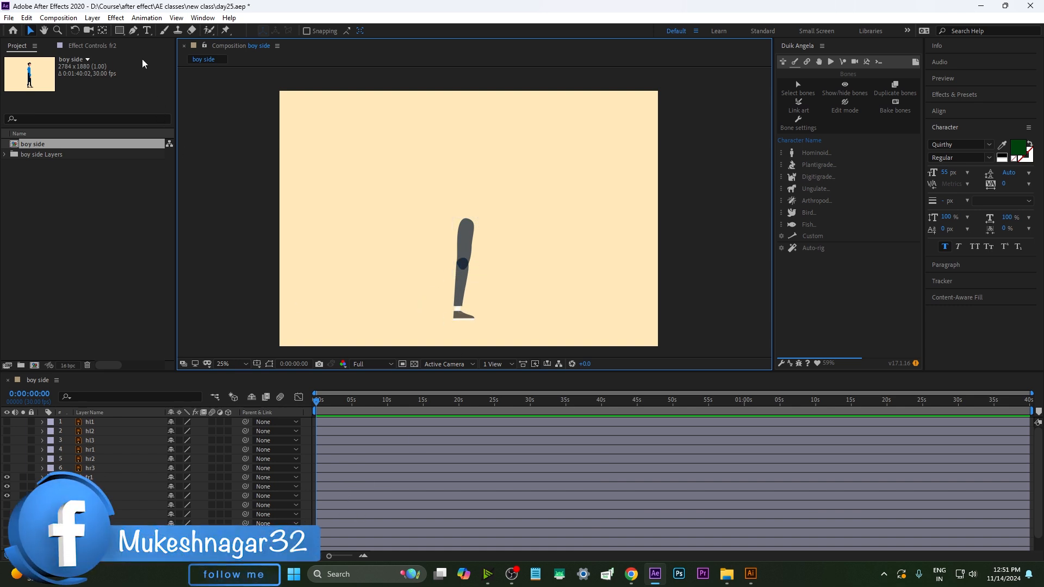
left_click(133, 31)
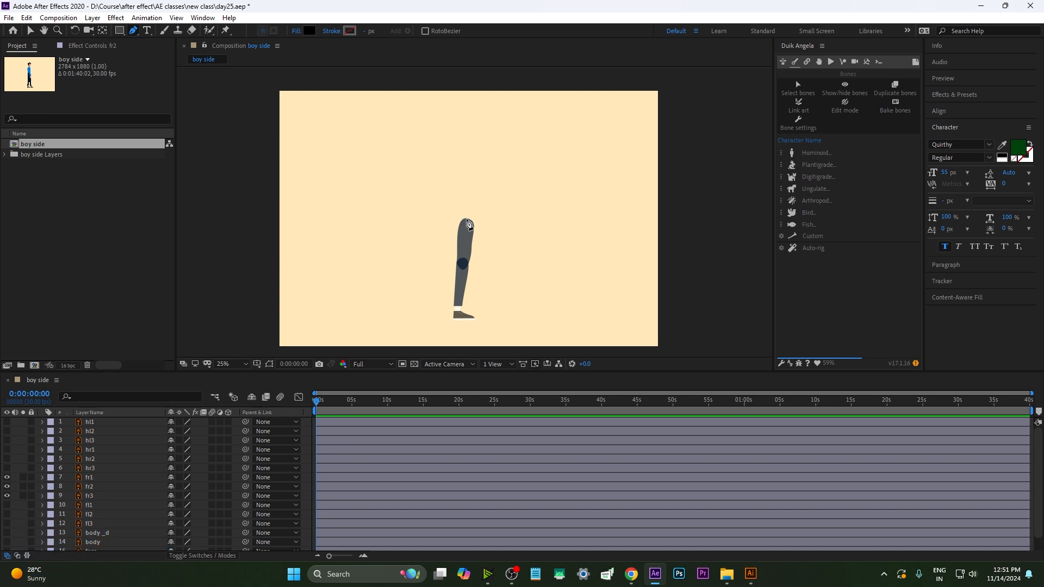
left_click(467, 222)
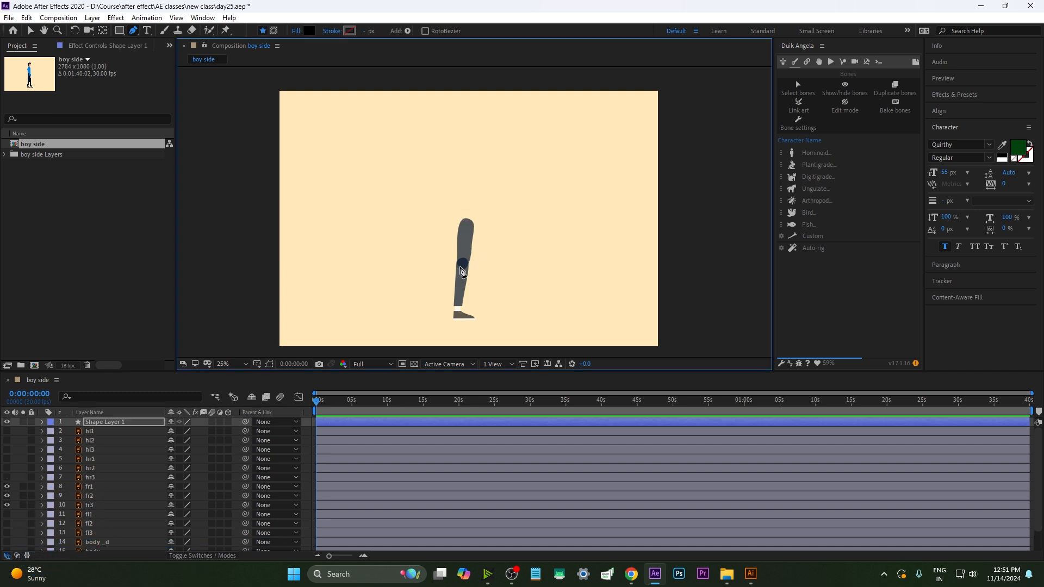
left_click(462, 264)
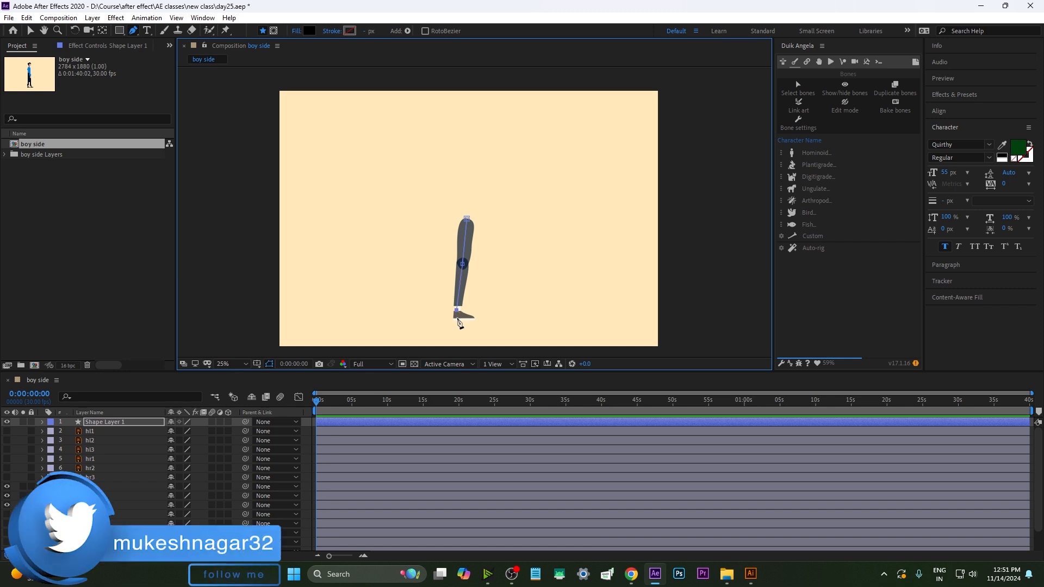
left_click(460, 320)
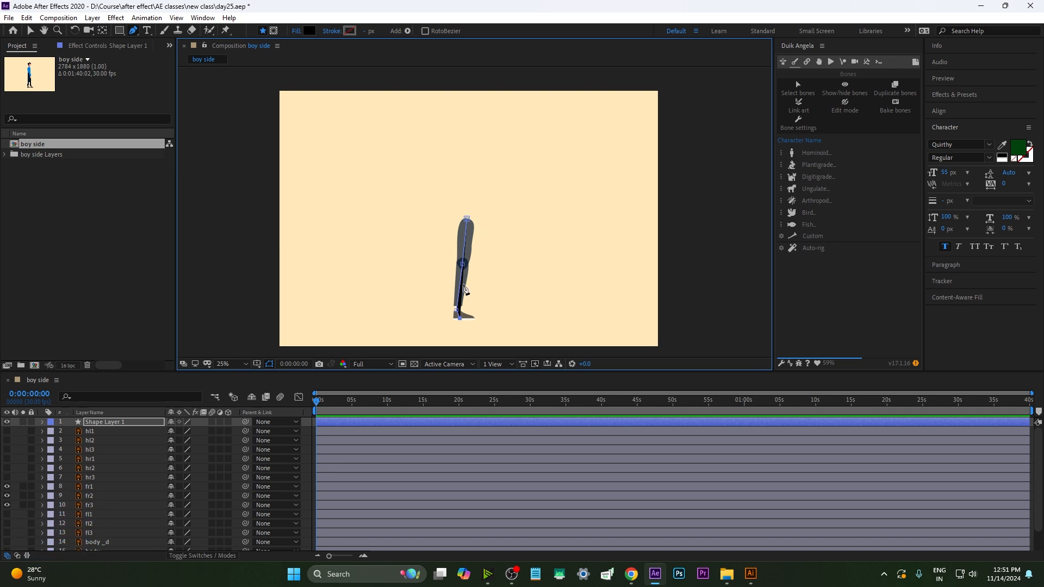
Try generating Duik Angela Leg bones from the path, and undo the bone creation
left_click(804, 155)
left_click(788, 157)
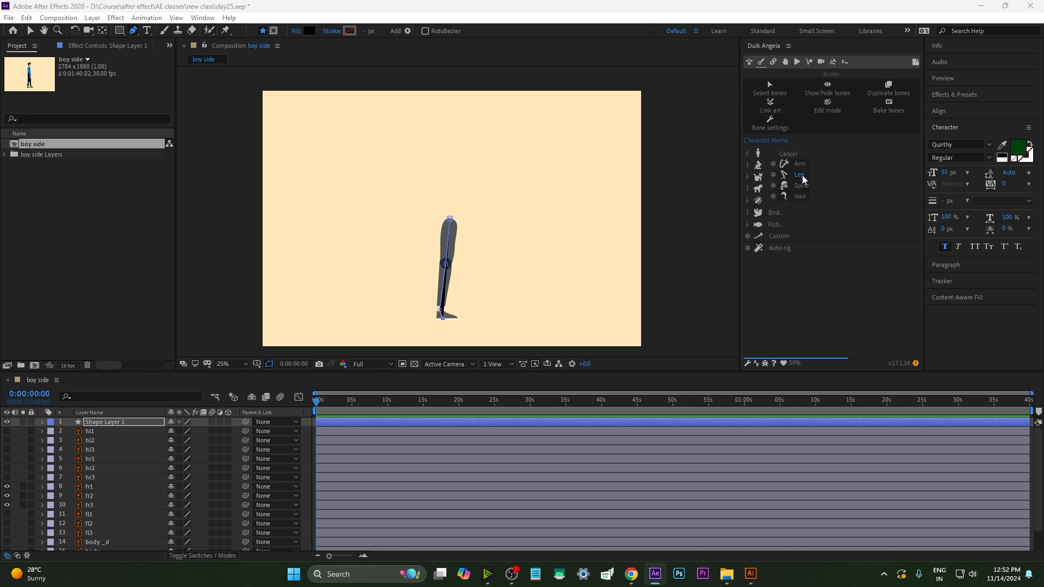
left_click(799, 175)
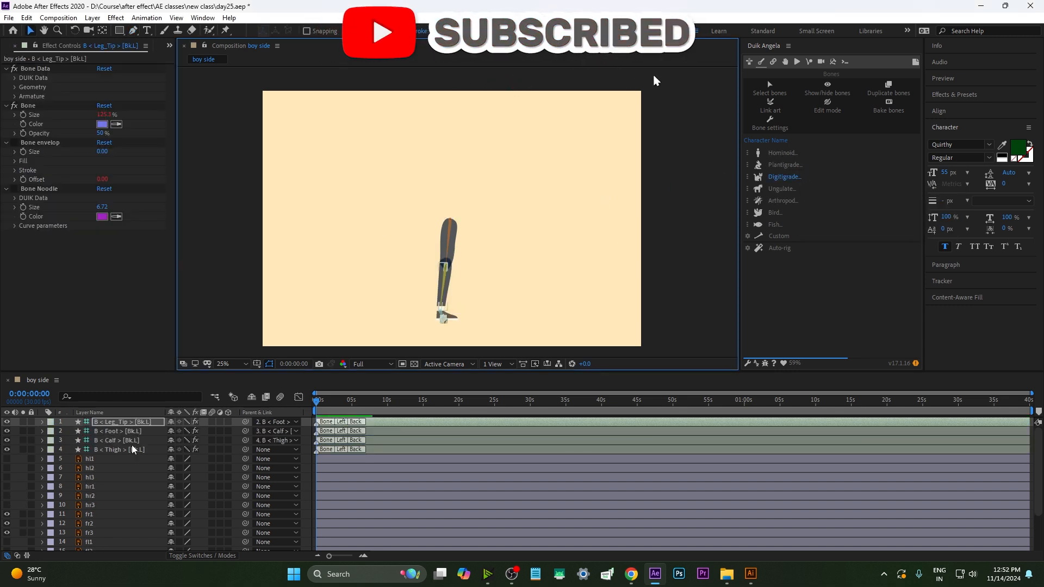
scroll(458, 279, "up", 2)
left_click_drag(466, 289, 482, 214)
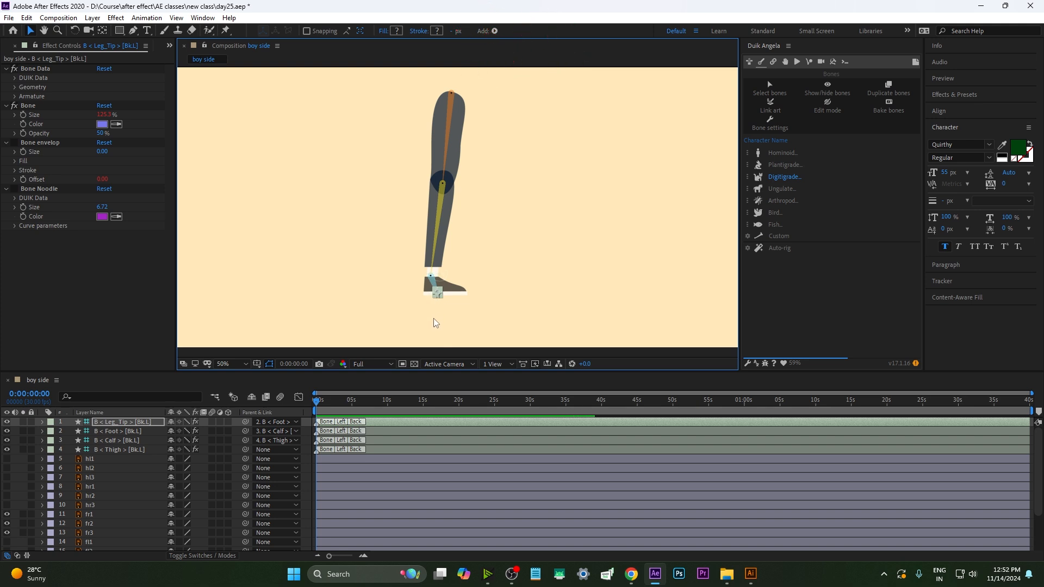
key("ctrl+z")
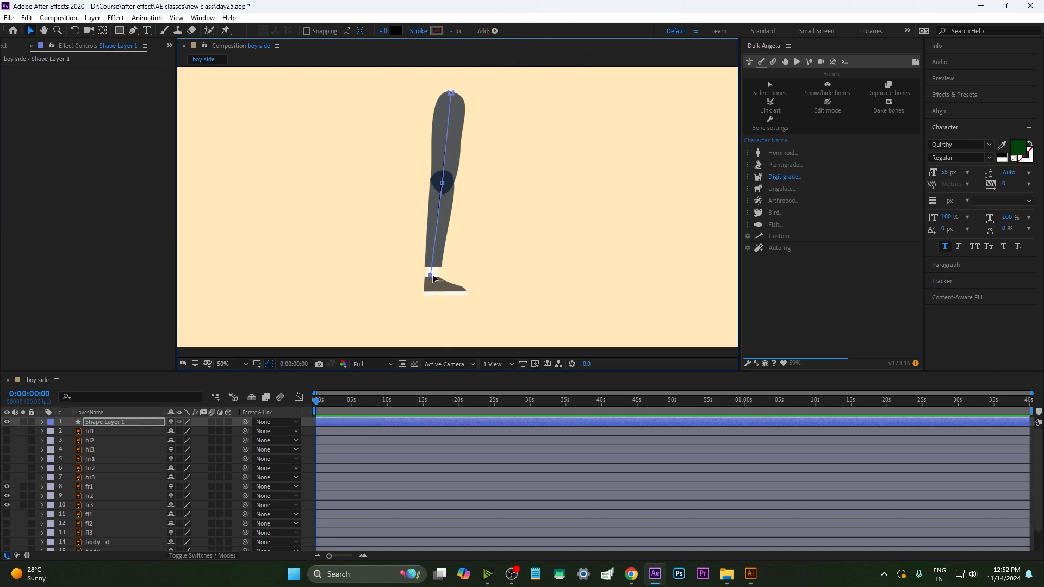
Add a point at the heel, generate Leg bones again, and delete the resulting shape and bones
key("g")
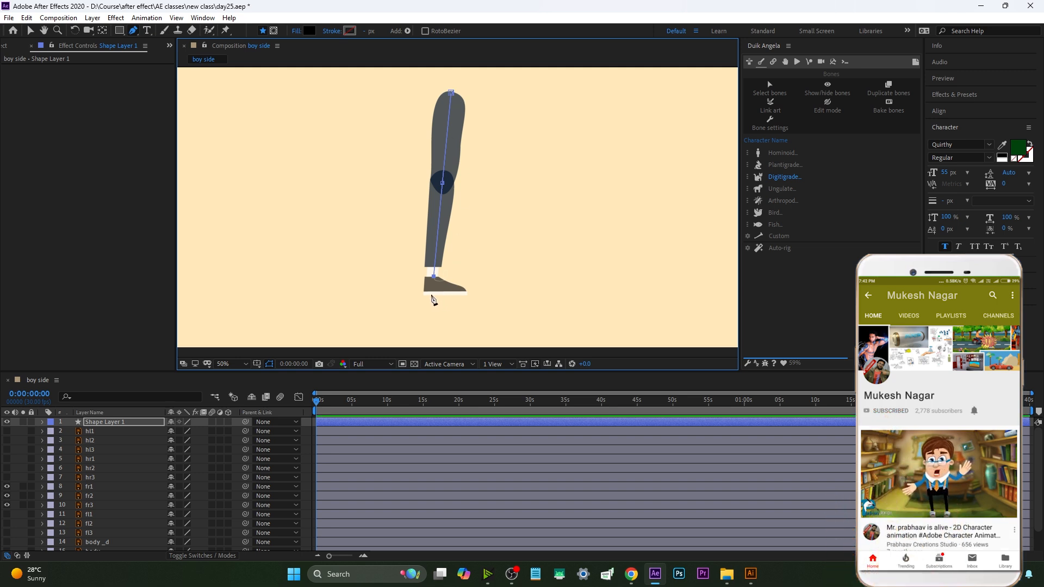
left_click(433, 295)
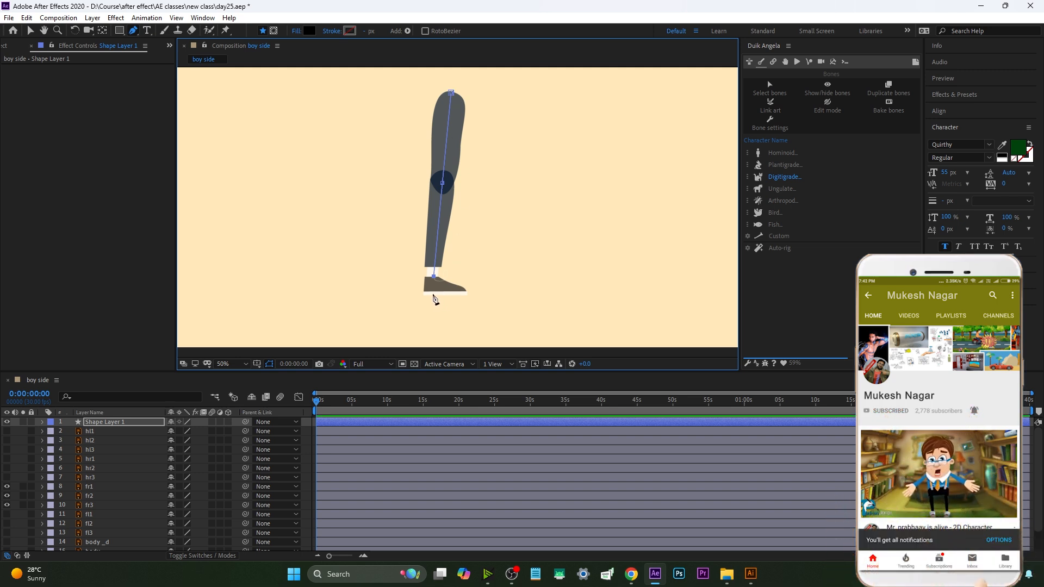
left_click(376, 422)
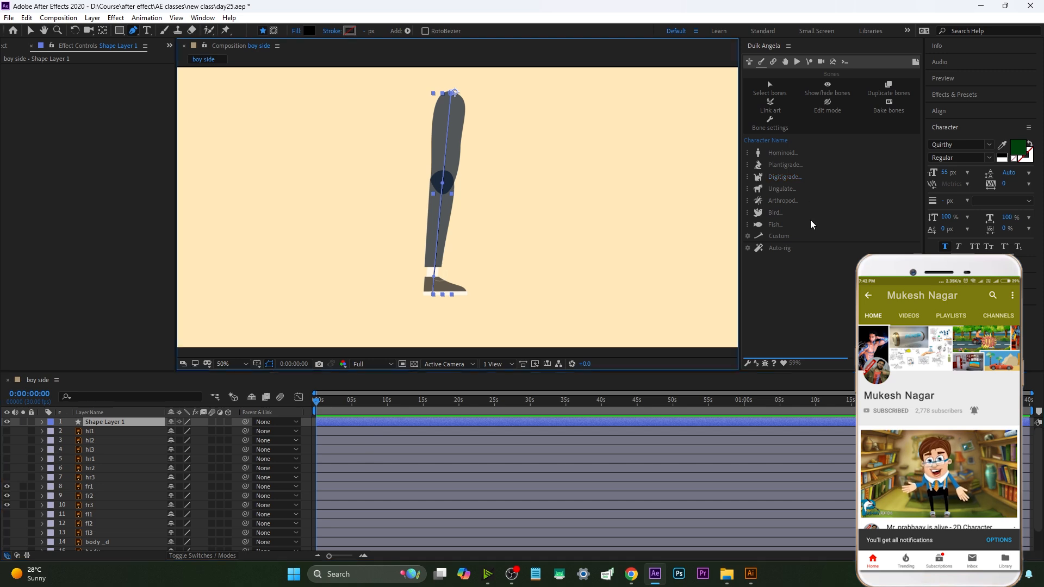
left_click(777, 154)
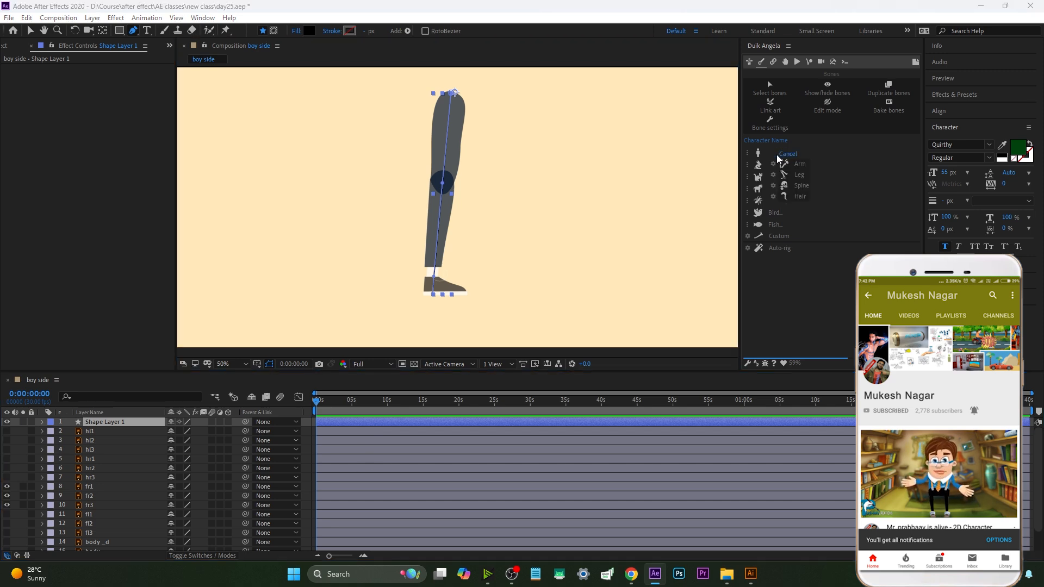
left_click(798, 174)
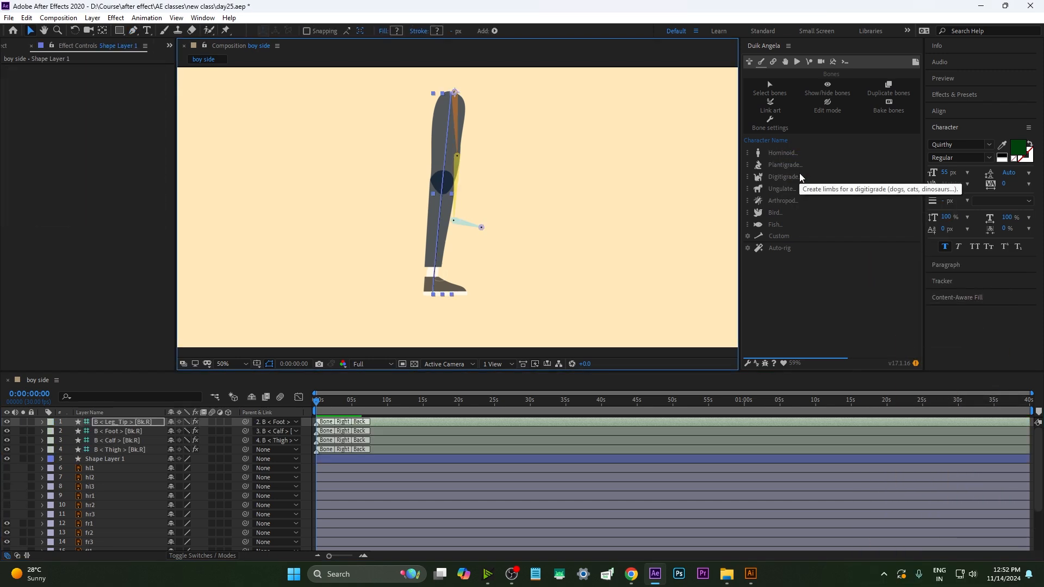
key("Delete")
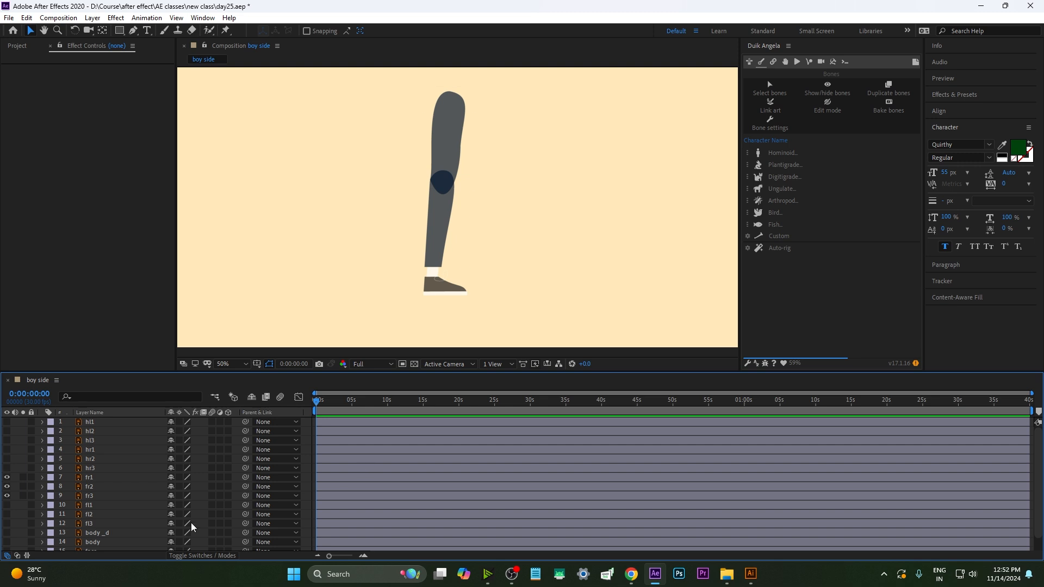
Draw a four-point Pen path along the leg from hip through knee and ankle to the heel
left_click(133, 31)
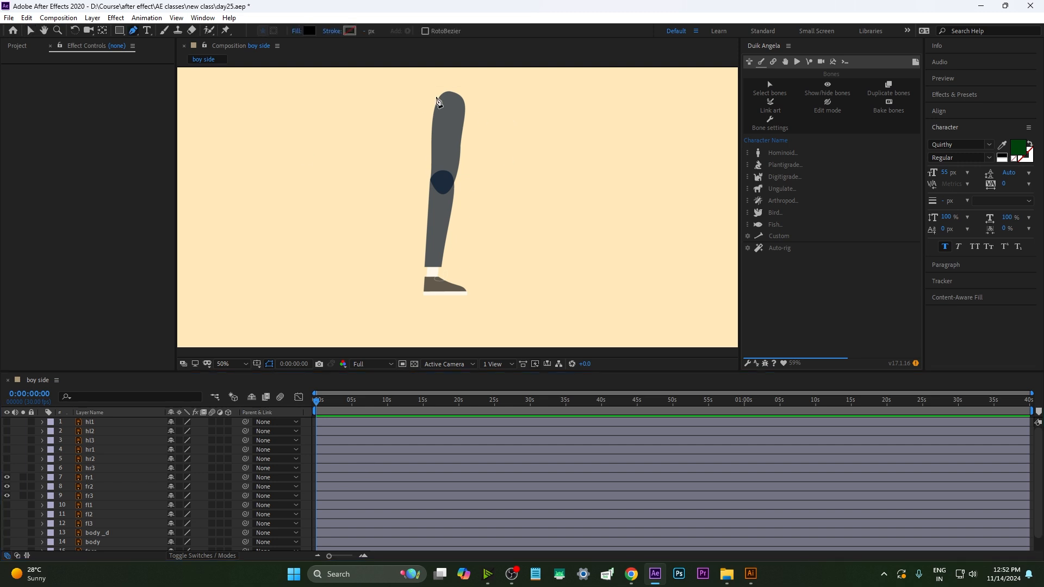
left_click(451, 93)
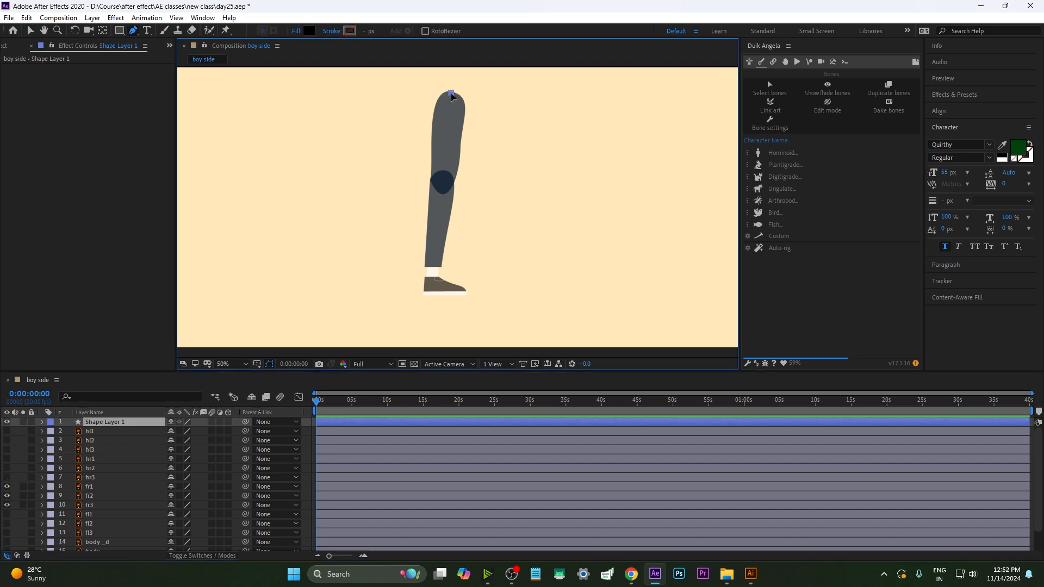
left_click(443, 181)
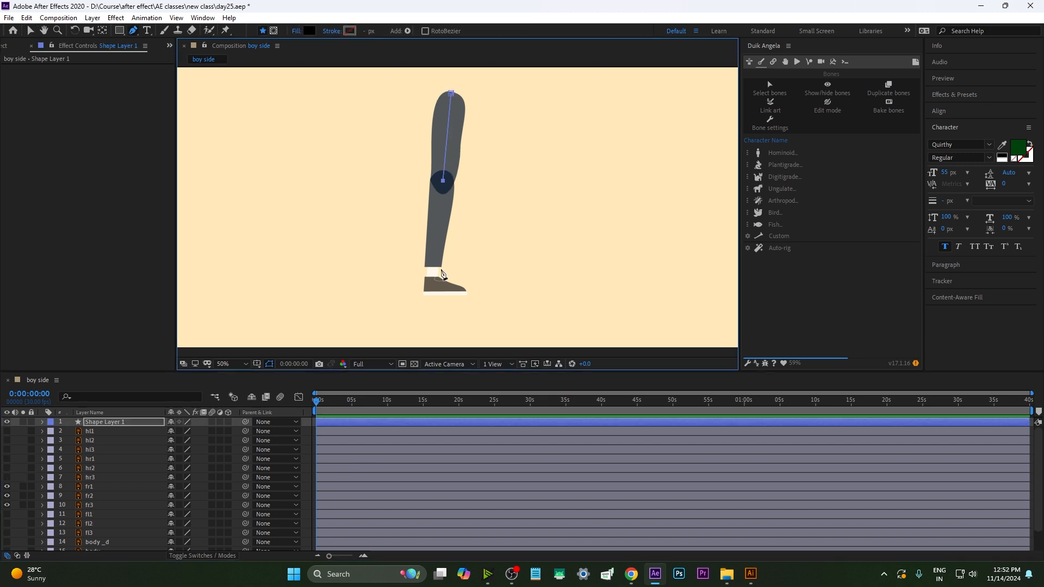
left_click(432, 277)
left_click(430, 297)
Create Duik Angela Leg bones from the path and select the thigh bone layer
left_click(800, 175)
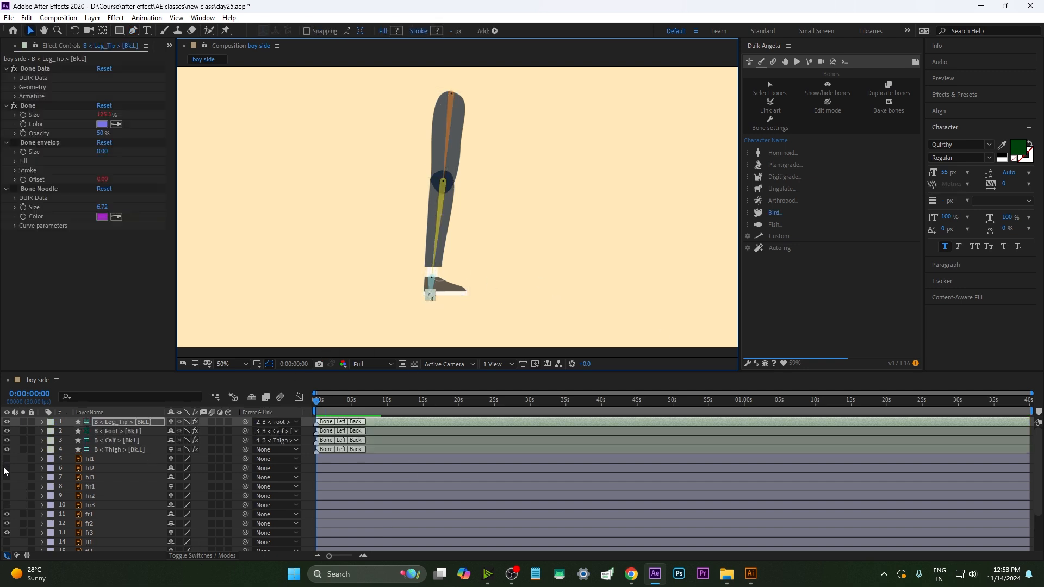
left_click(119, 451)
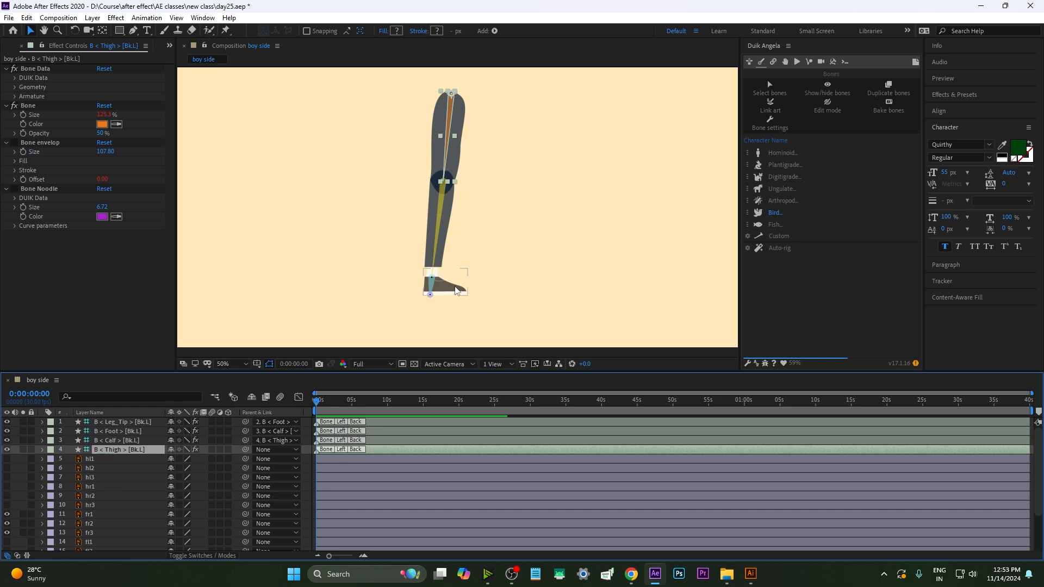
Parent the upper-leg shape layer fr1 to the thigh bone layer
left_click(87, 514)
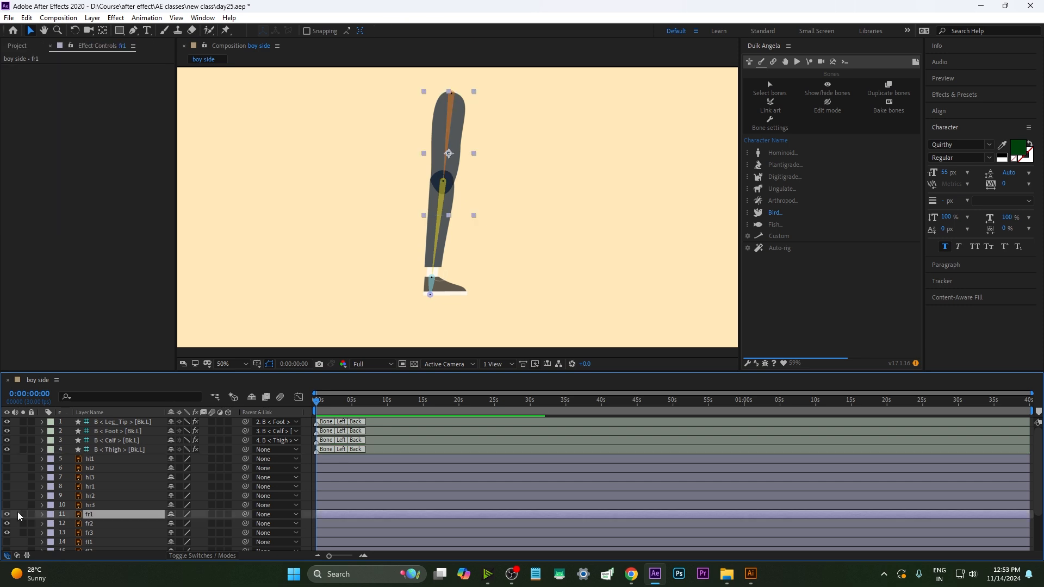
left_click(10, 513)
left_click(10, 513)
left_click(8, 449)
left_click(7, 450)
left_click_drag(245, 515, 103, 448)
Parent the lower-leg shape layer fr2 to the calf bone layer
left_click(89, 524)
left_click(7, 523)
left_click(7, 523)
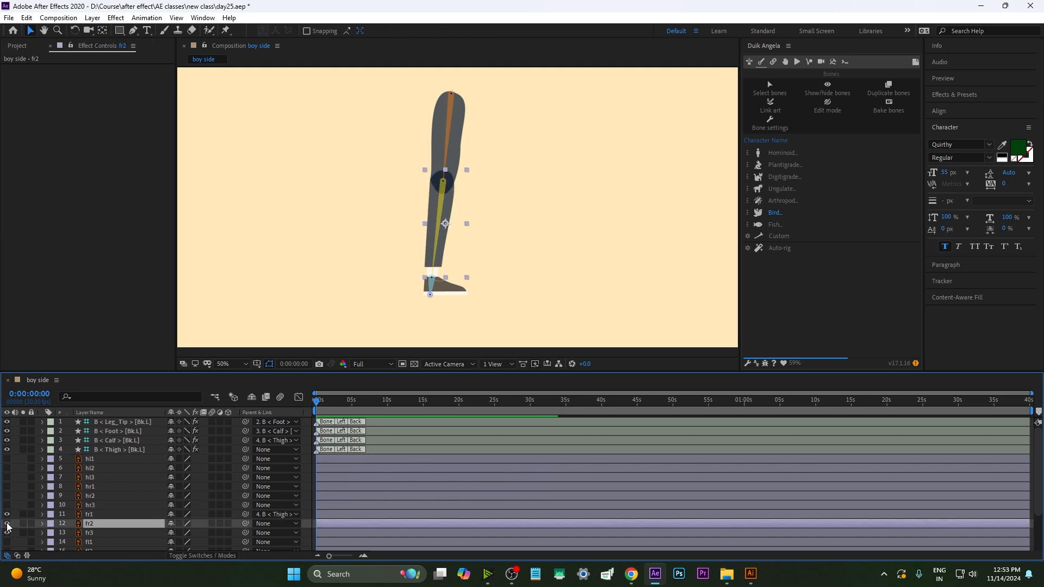
left_click(7, 440)
left_click(7, 441)
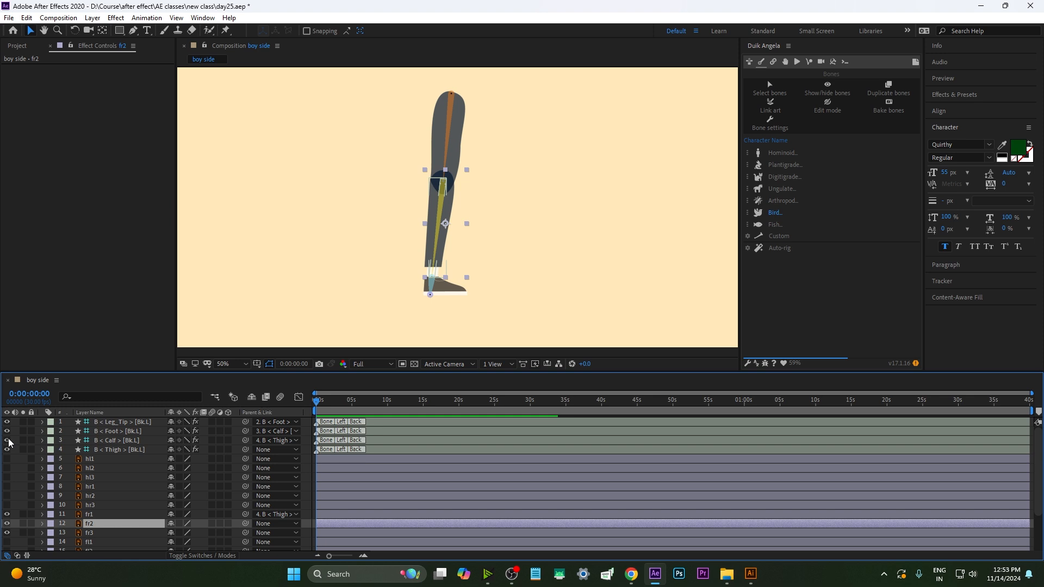
left_click(115, 441)
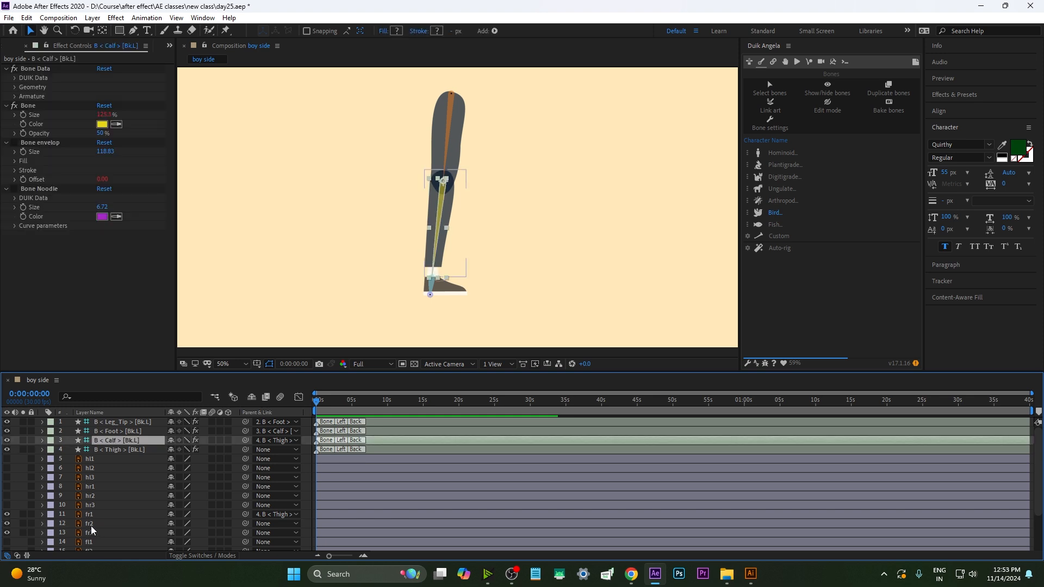
left_click_drag(247, 523, 99, 441)
Parent the foot shape layer fr3 to the foot bone layer
left_click(105, 431)
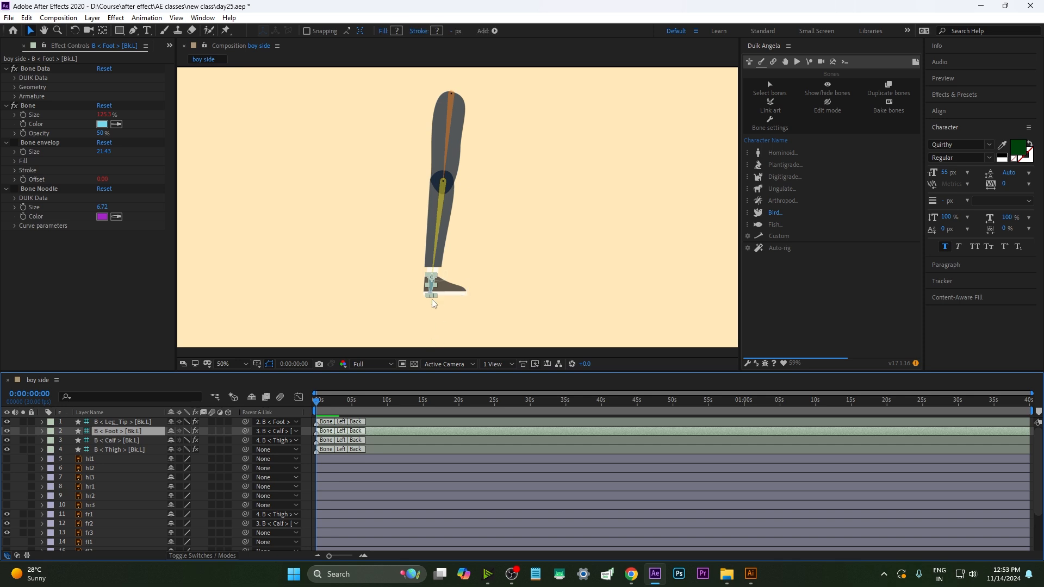
left_click(93, 532)
left_click_drag(246, 532, 113, 433)
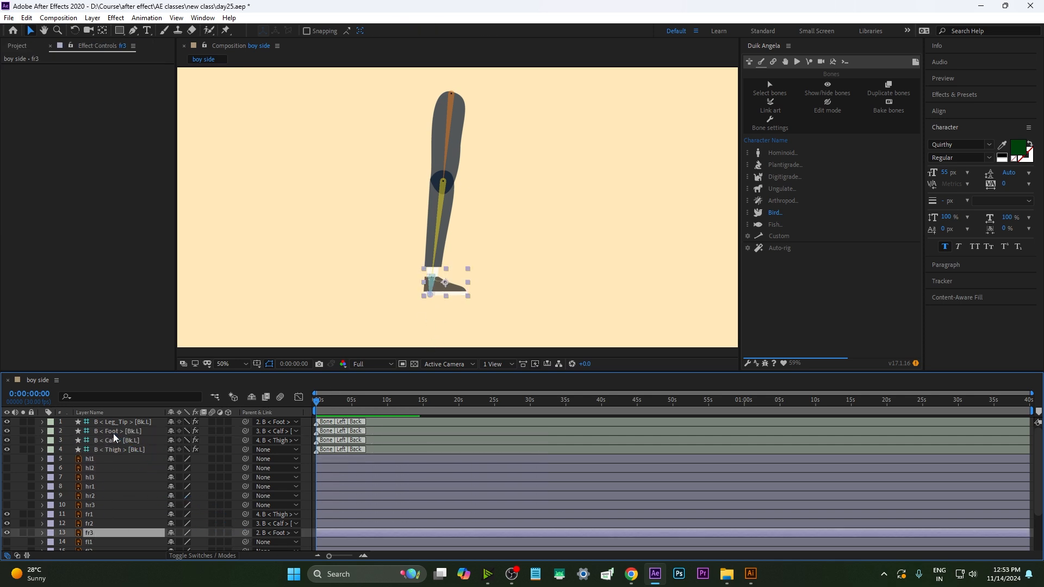
Select all four leg bone layers and run Duik Auto-rig, choosing to hide layer controls
left_click(120, 422)
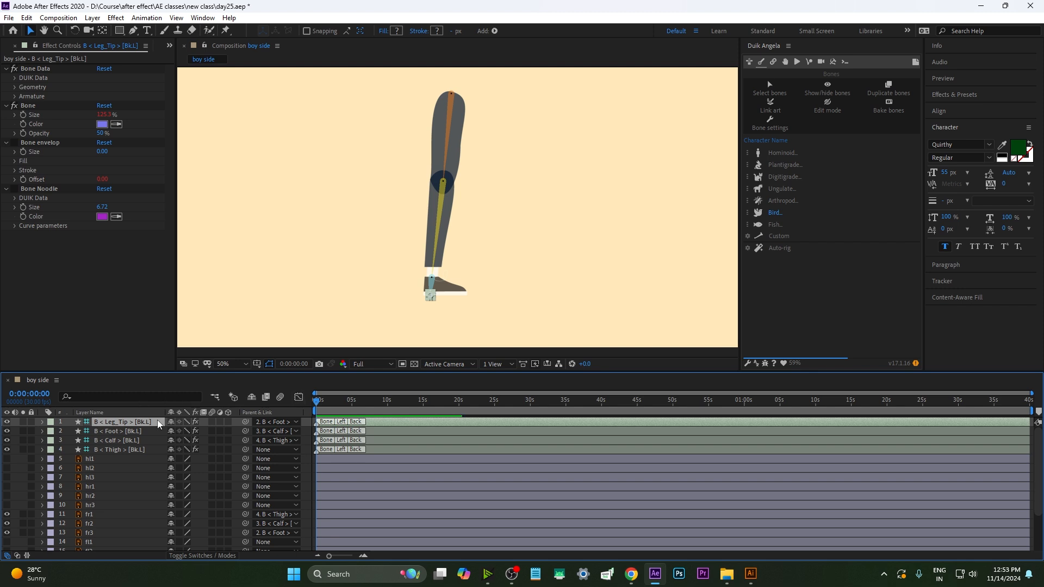
left_click(123, 440)
left_click(119, 431)
left_click(122, 439)
left_click(124, 448)
left_click(129, 422)
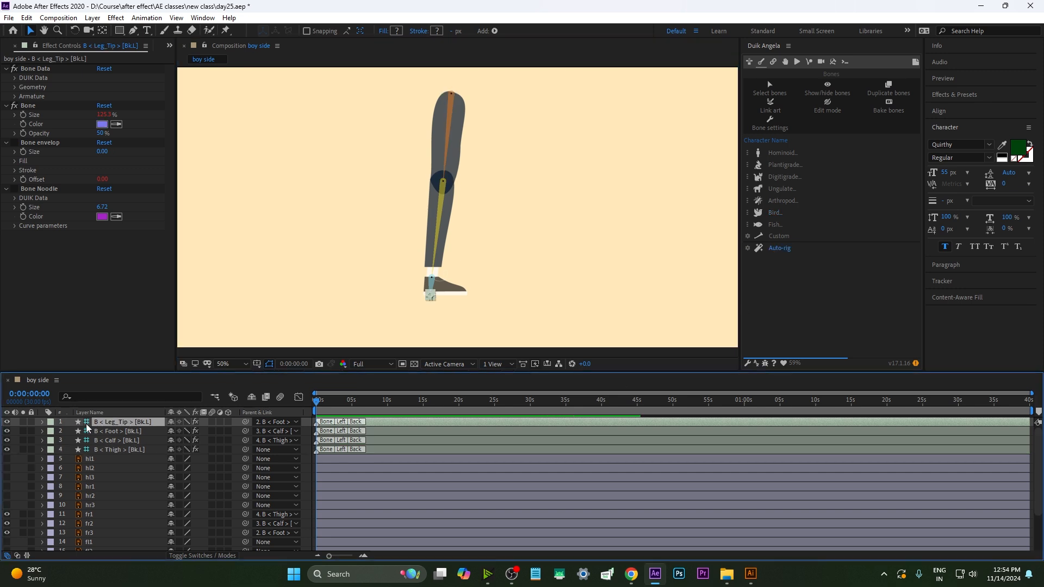
left_click(120, 450, "shift")
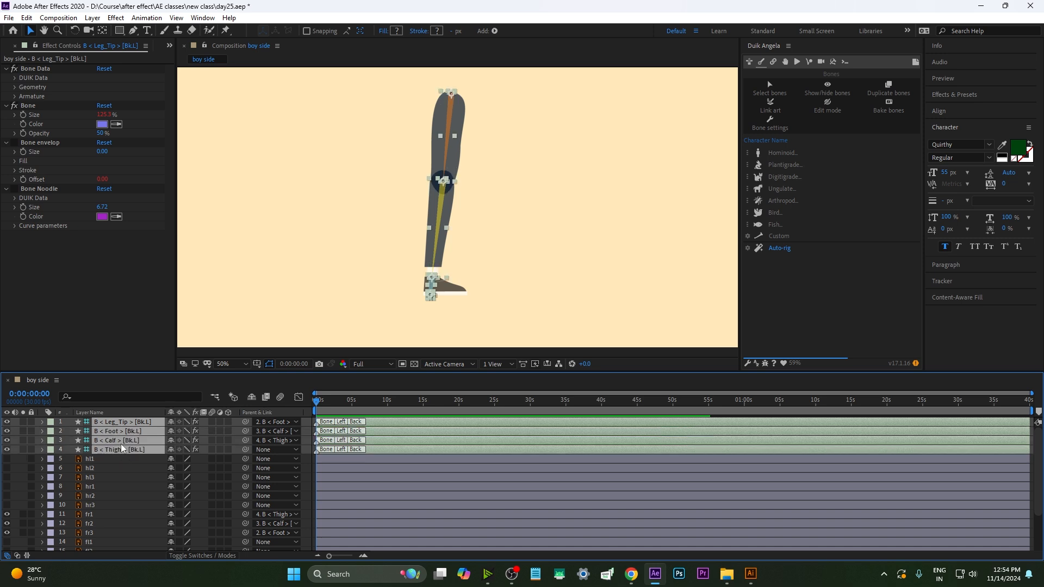
left_click(779, 248)
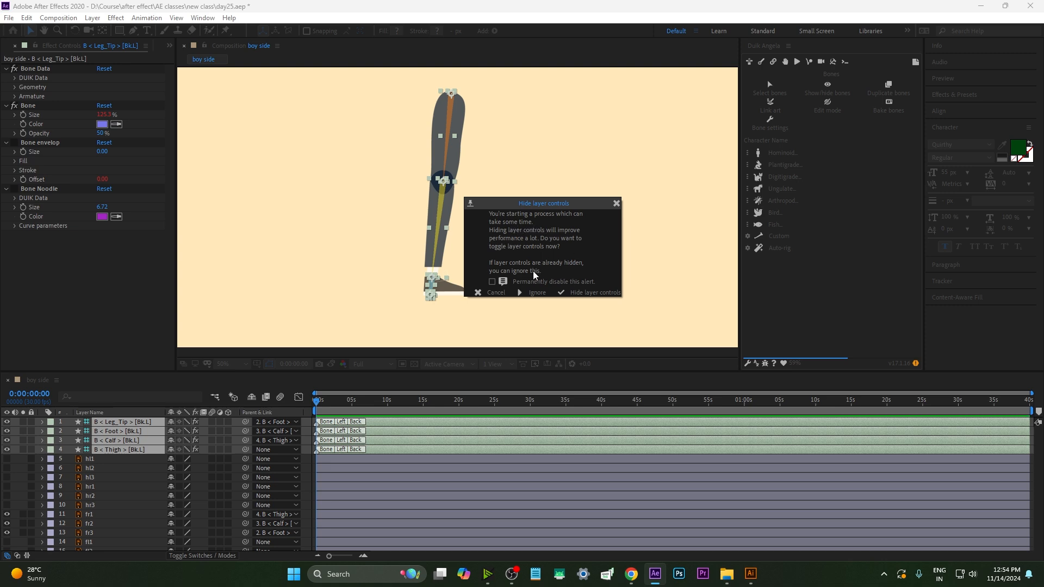
left_click(562, 295)
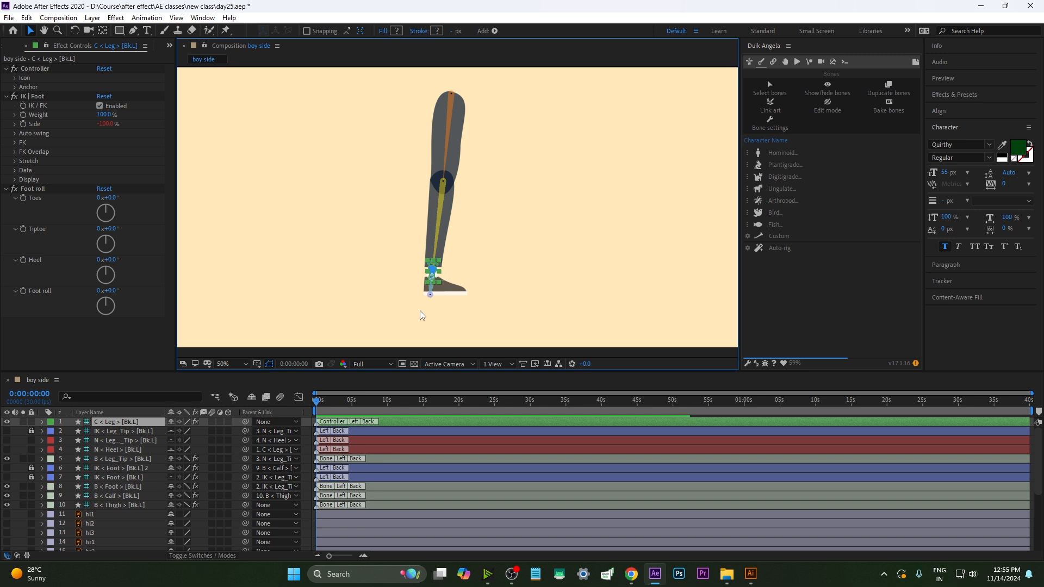
left_click(787, 154)
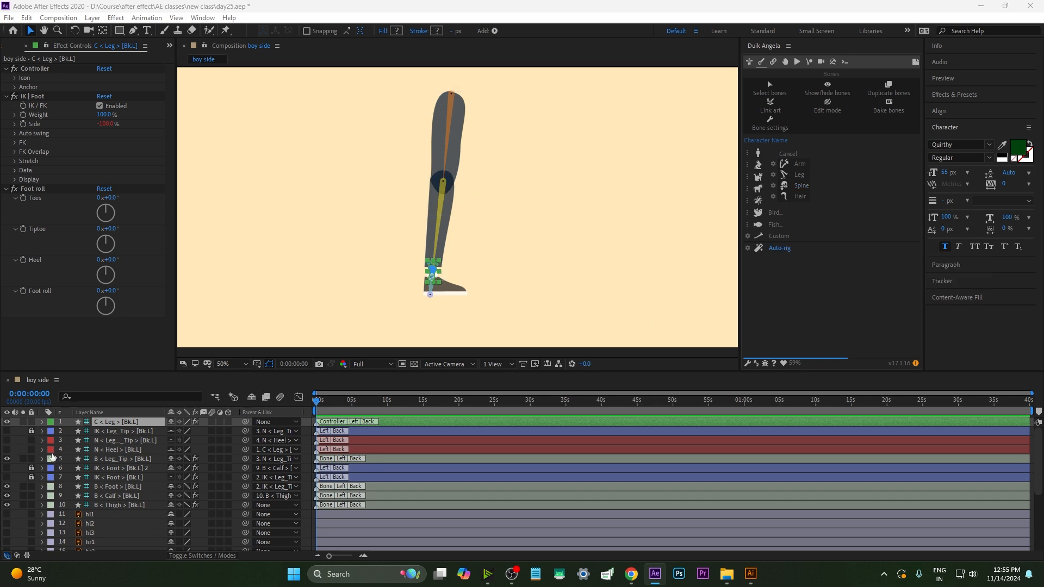
left_click(7, 440)
left_click(7, 441)
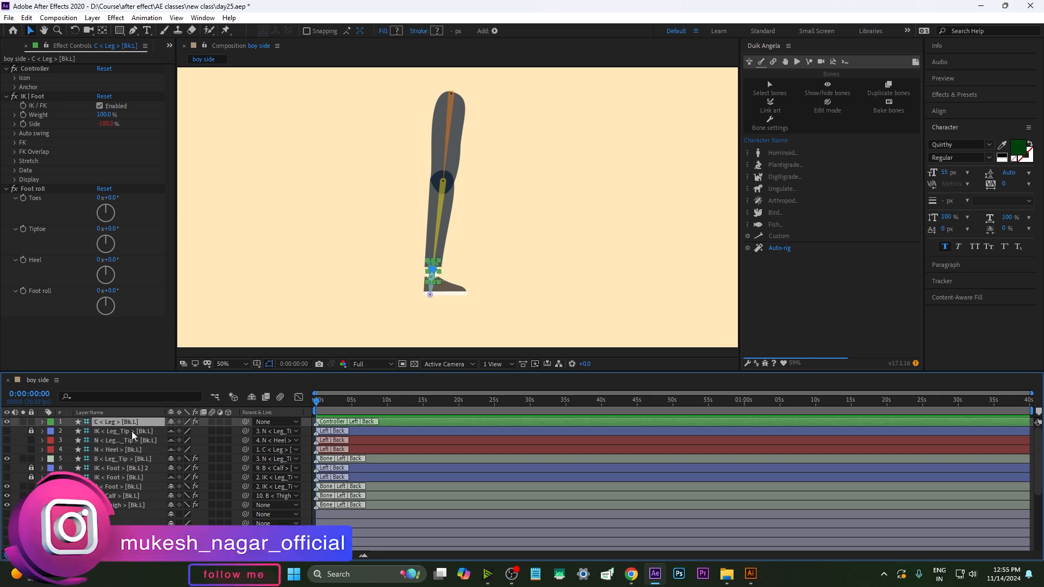
Test the leg IK by dragging the foot controller upward, undoing or reverting each move
left_click_drag(433, 271, 480, 268)
key("ctrl+z")
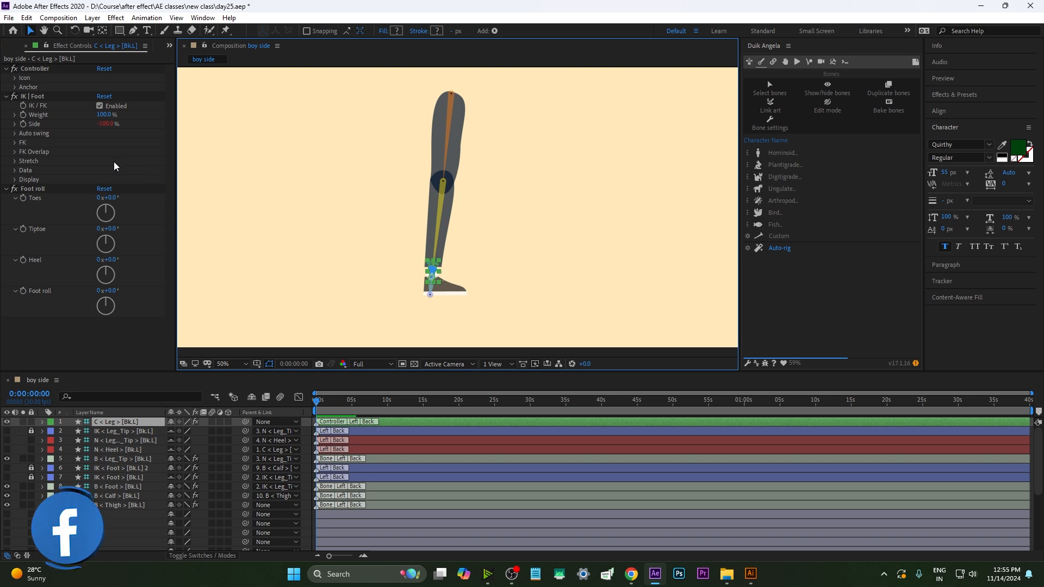
left_click_drag(432, 270, 445, 226)
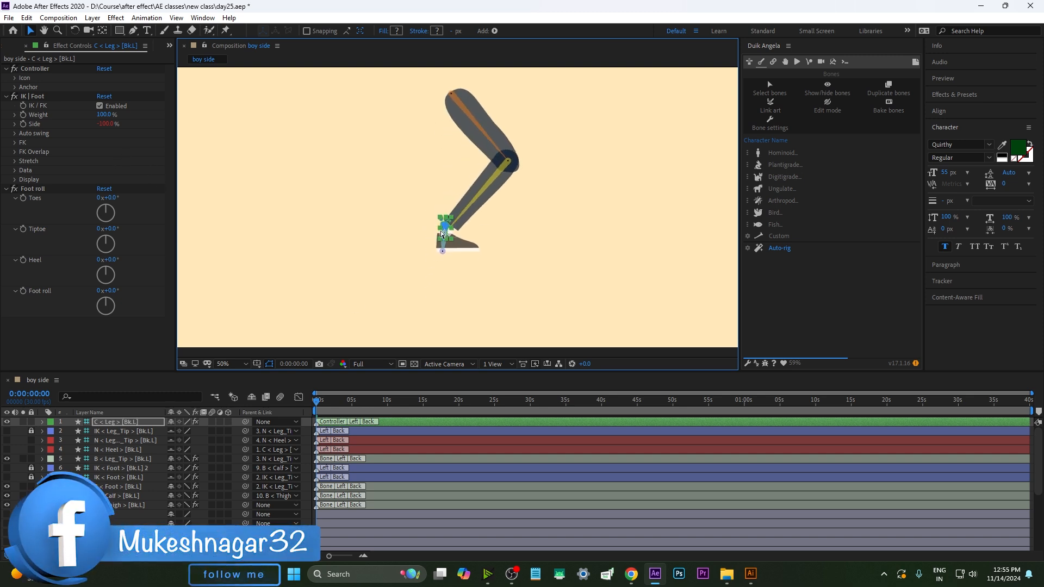
key("ctrl+z")
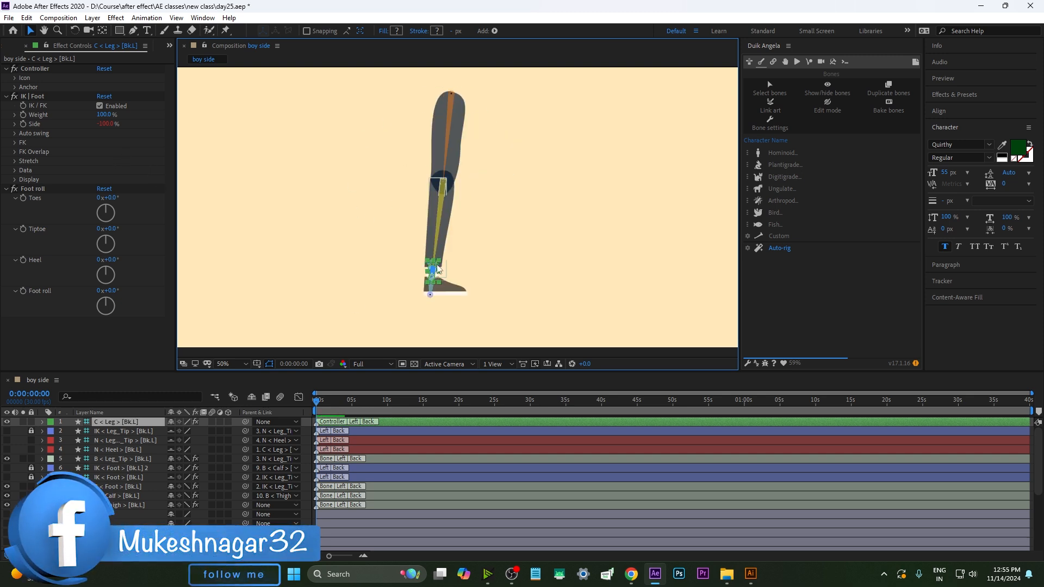
left_click_drag(434, 275, 445, 234)
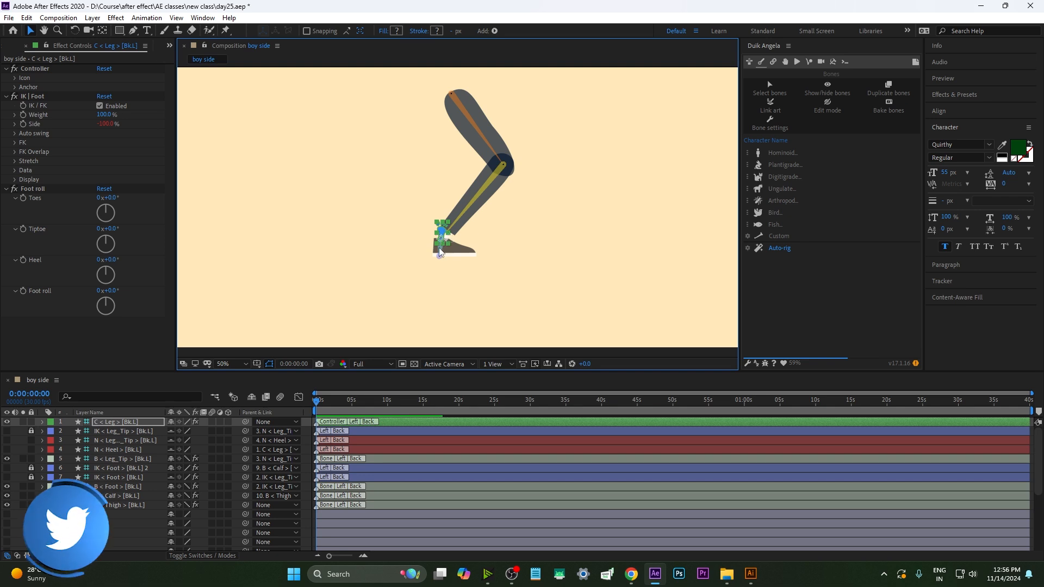
left_click_drag(442, 230, 438, 275)
Set the IK Foot Side value to 100% and back to -100%
left_click(100, 130)
left_click(105, 124)
type("100")
left_click(424, 420)
mouse_move(438, 275)
left_mouse_down()
mouse_move(433, 226)
mouse_move(438, 274)
left_mouse_up()
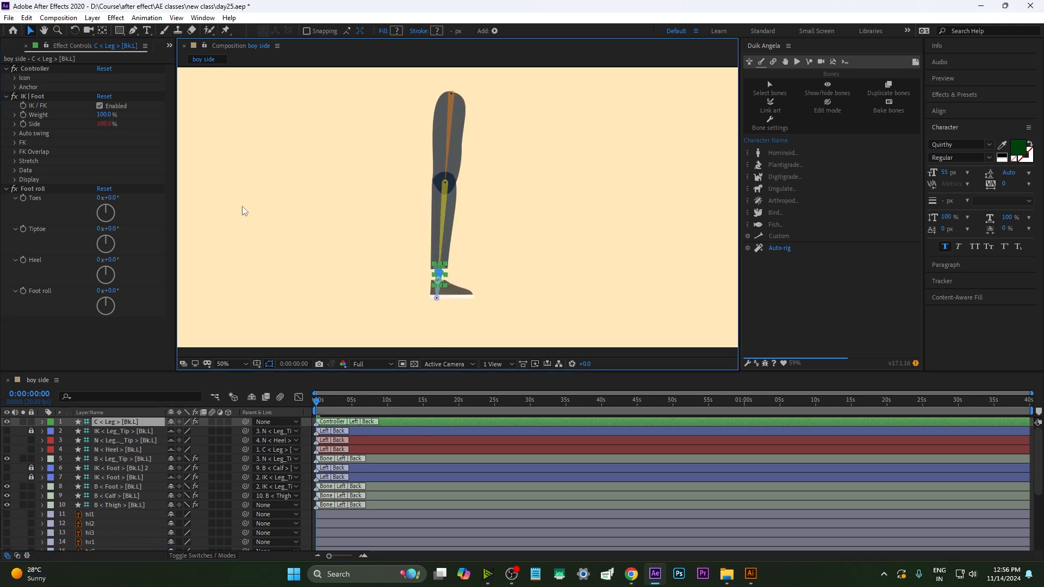
left_click(103, 124)
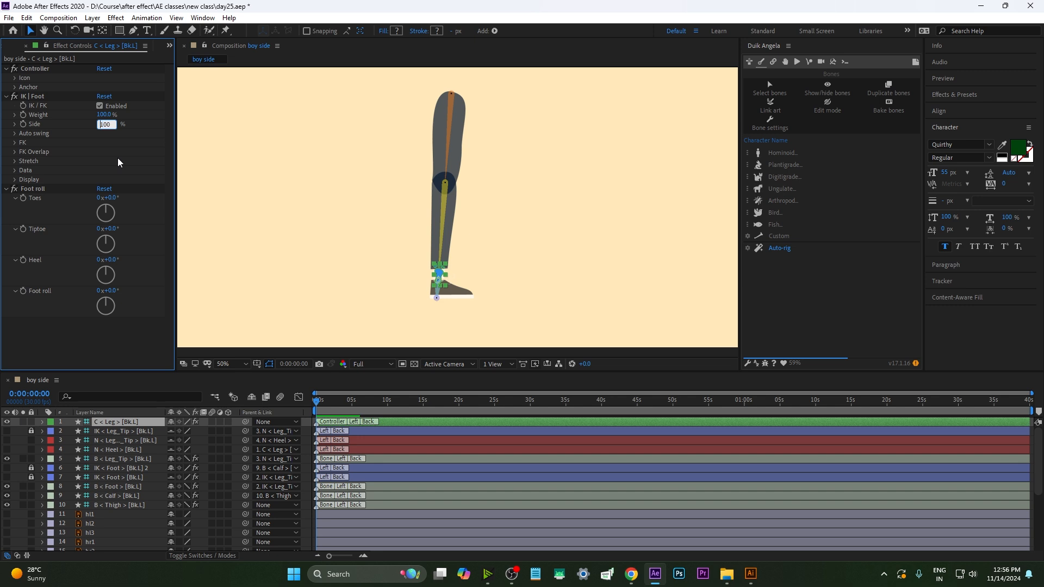
type("-100")
key("Return")
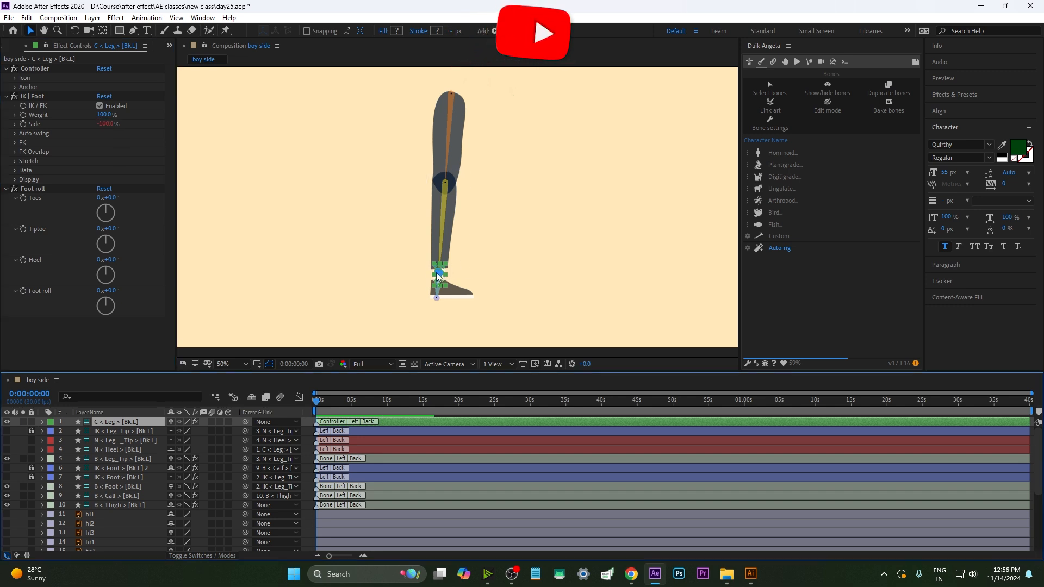
left_click_drag(449, 267, 461, 262)
left_click_drag(104, 115, 73, 115)
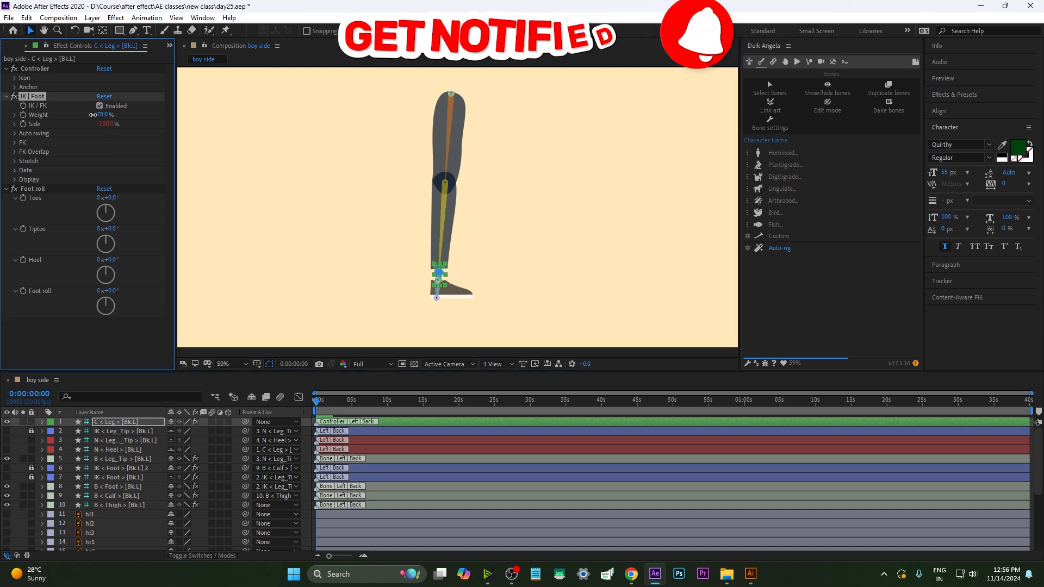
key("ctrl+z")
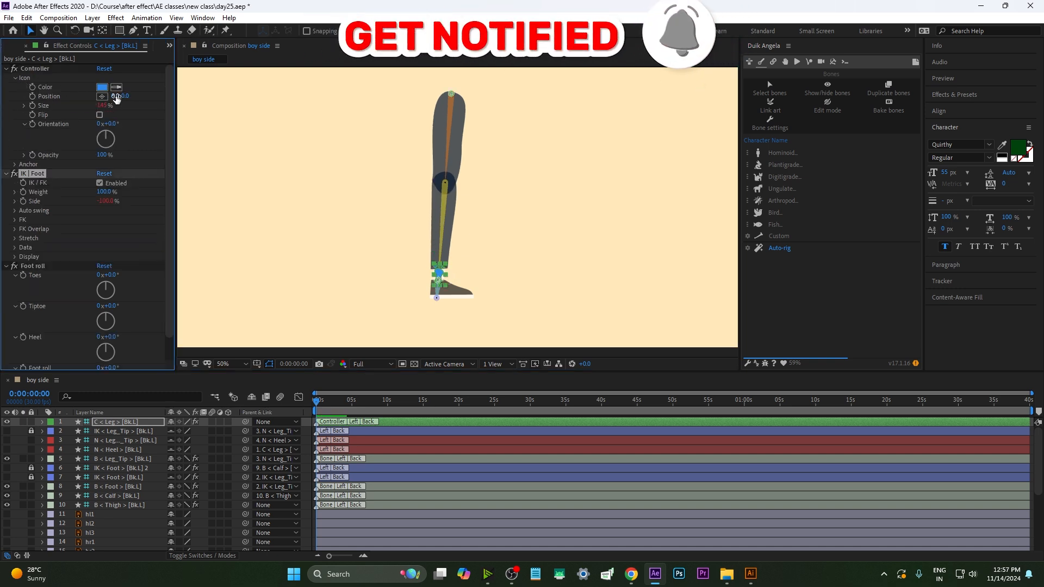
Move the foot controller's icon to position -84, 0 so it sits behind the heel
left_click_drag(114, 97, 66, 96)
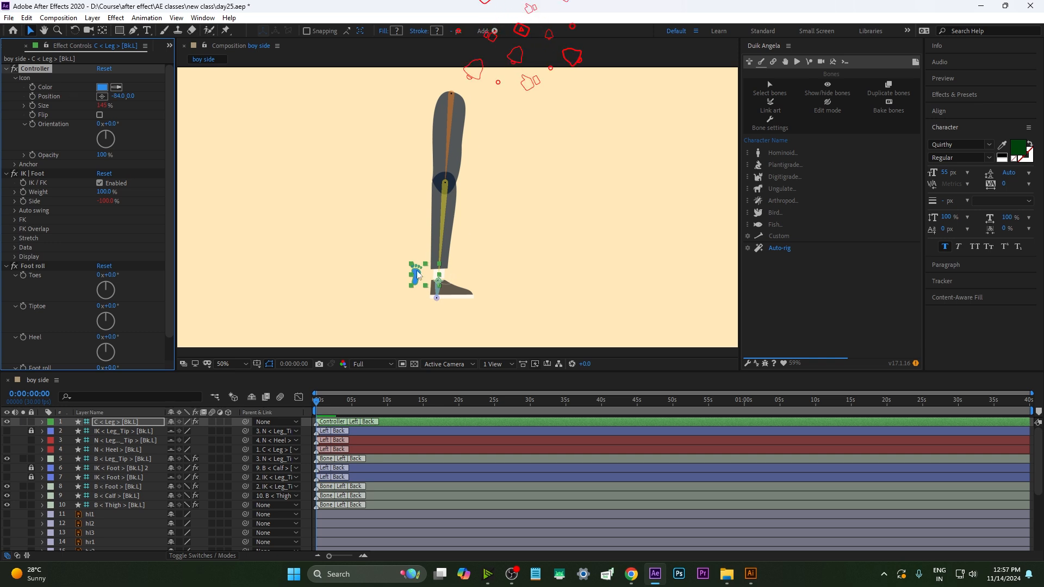
left_click_drag(414, 277, 490, 191)
left_click_drag(430, 201, 432, 226)
key("ctrl+z")
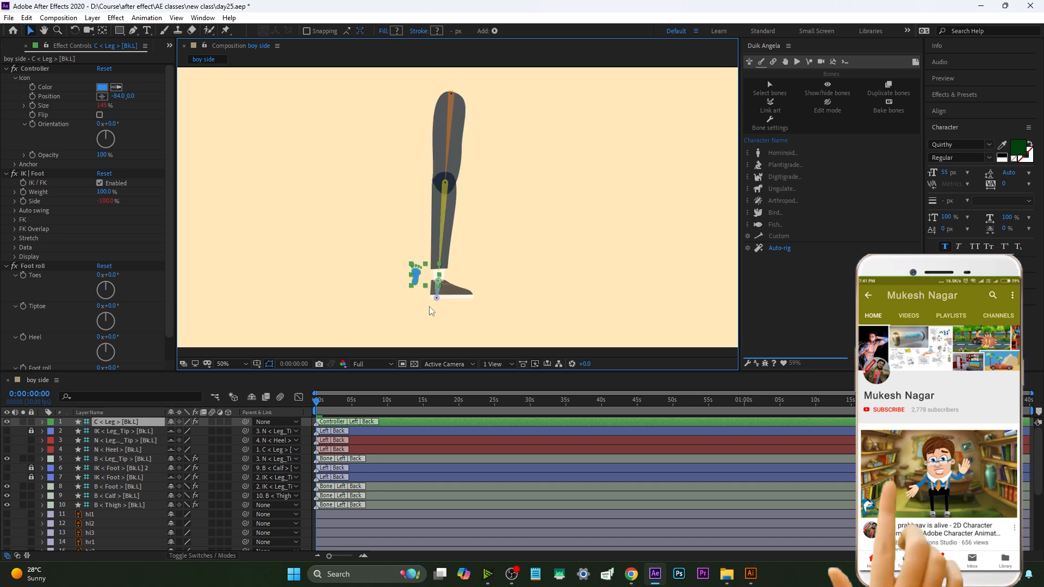
left_click(317, 406)
left_click_drag(316, 407, 327, 406)
left_click(335, 293)
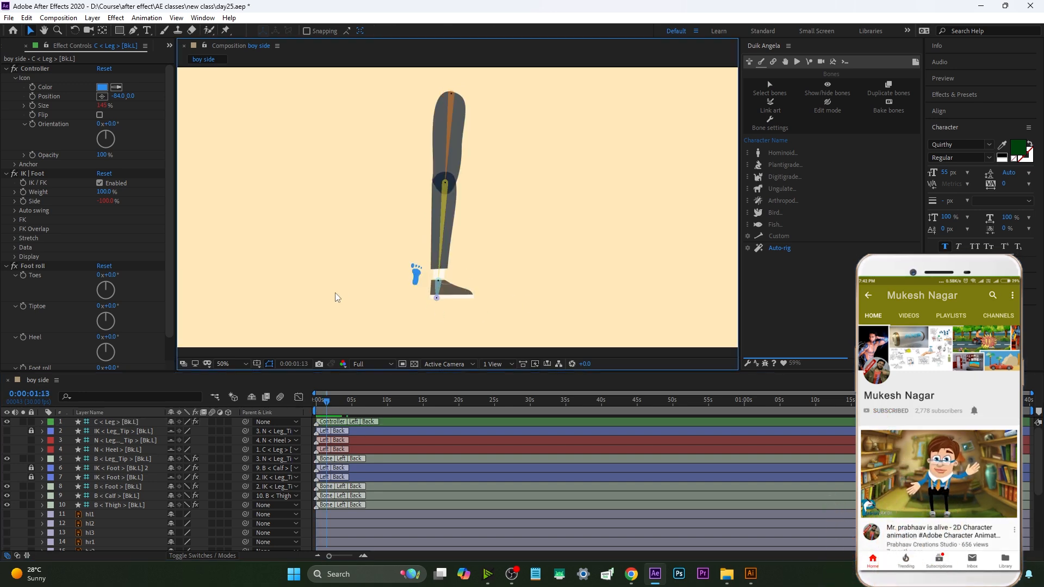
scroll(117, 488, "up", 2)
scroll(336, 509, "up", 10)
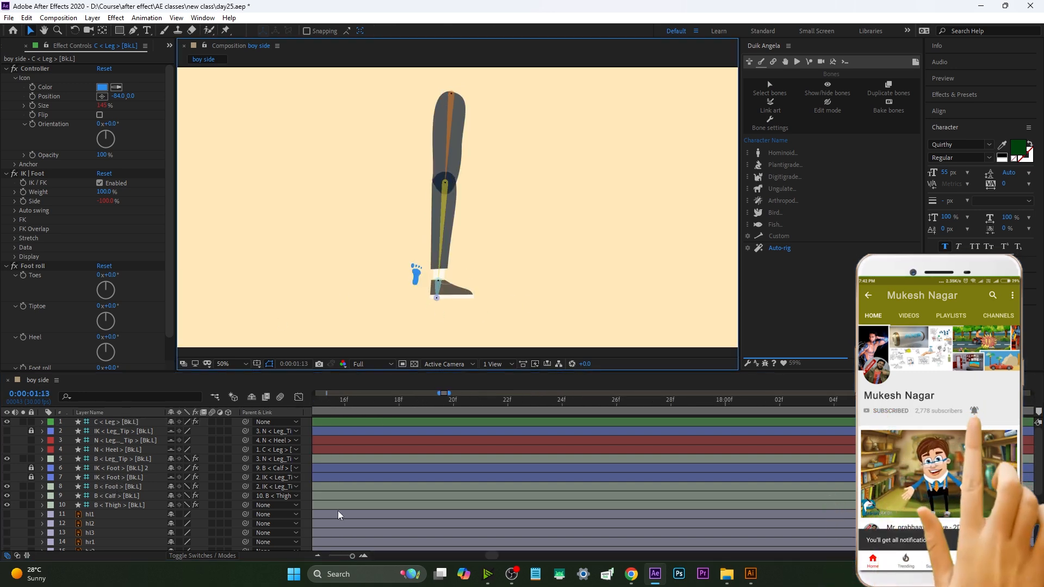
left_click_drag(491, 556, 341, 561)
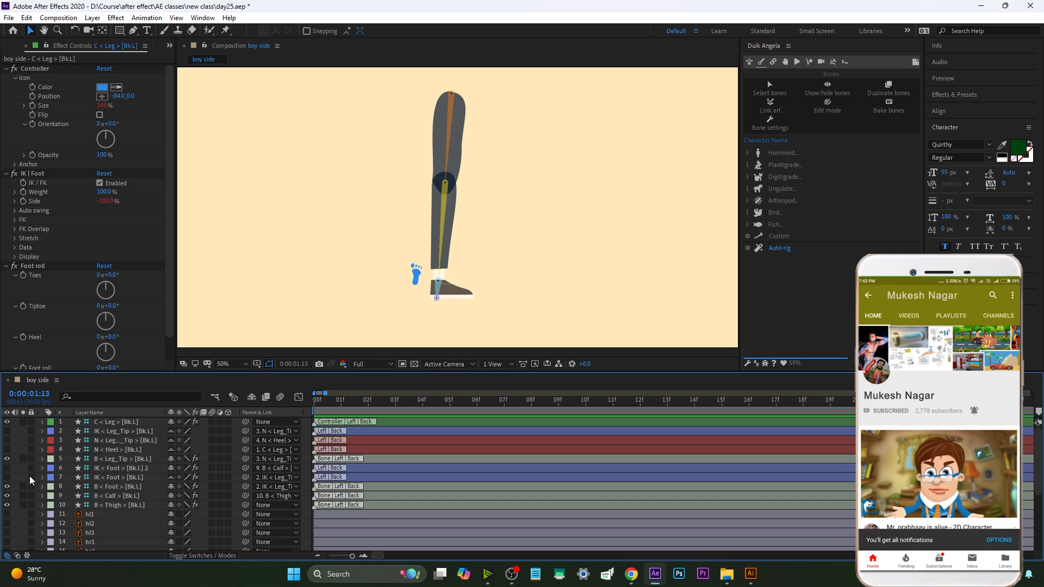
Mark the rig layers from the leg-tip IK down to the thigh bone as shy and hide them
left_click(106, 504)
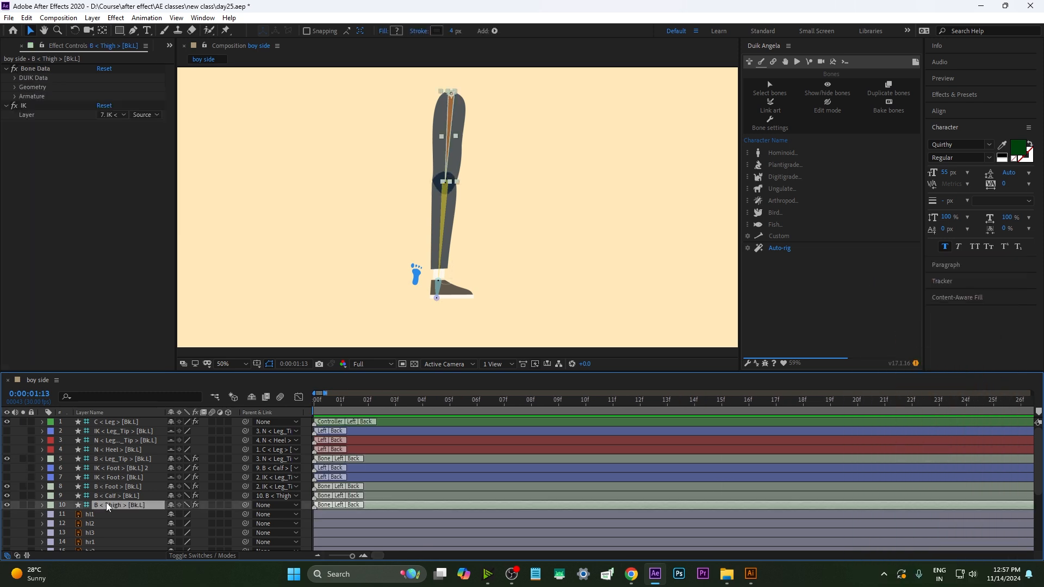
left_click(129, 431, "shift")
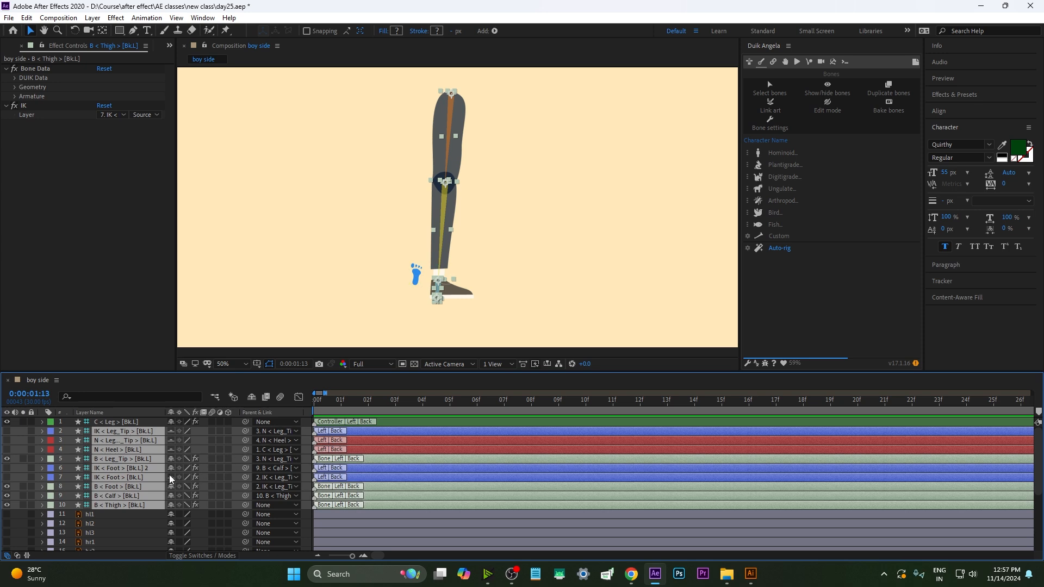
left_click(252, 396)
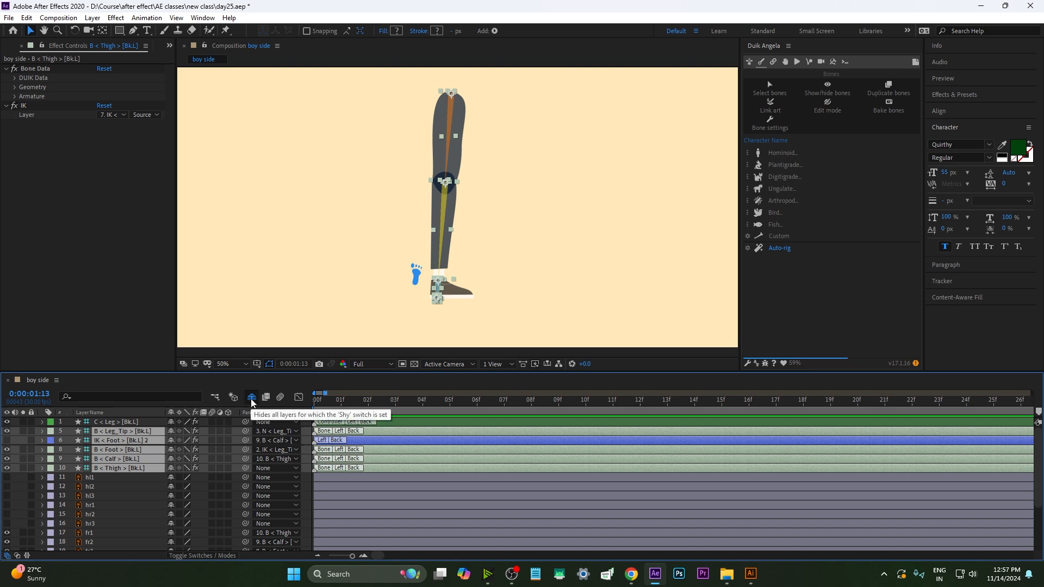
left_click(169, 432)
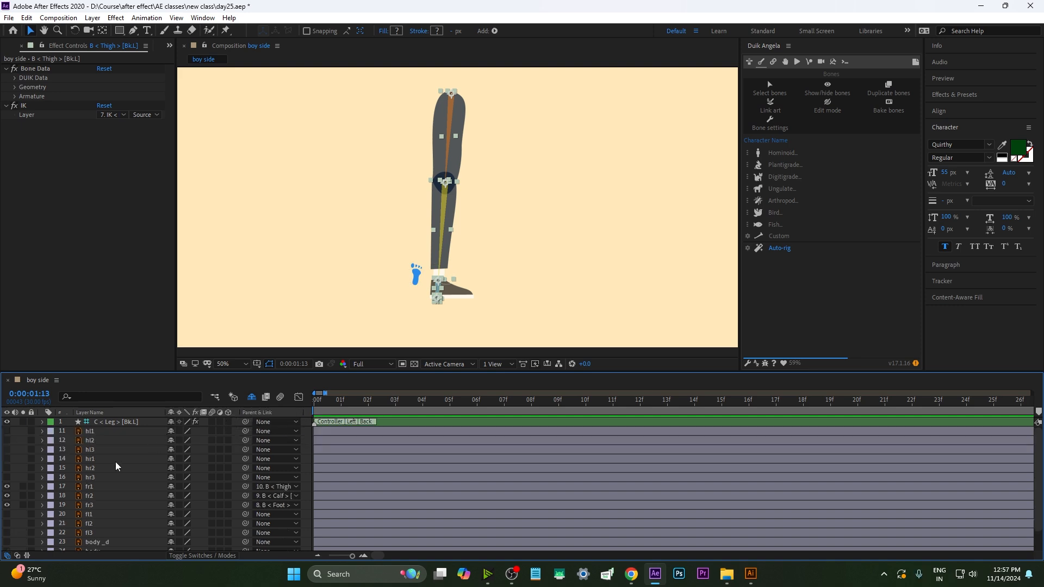
left_click(156, 317)
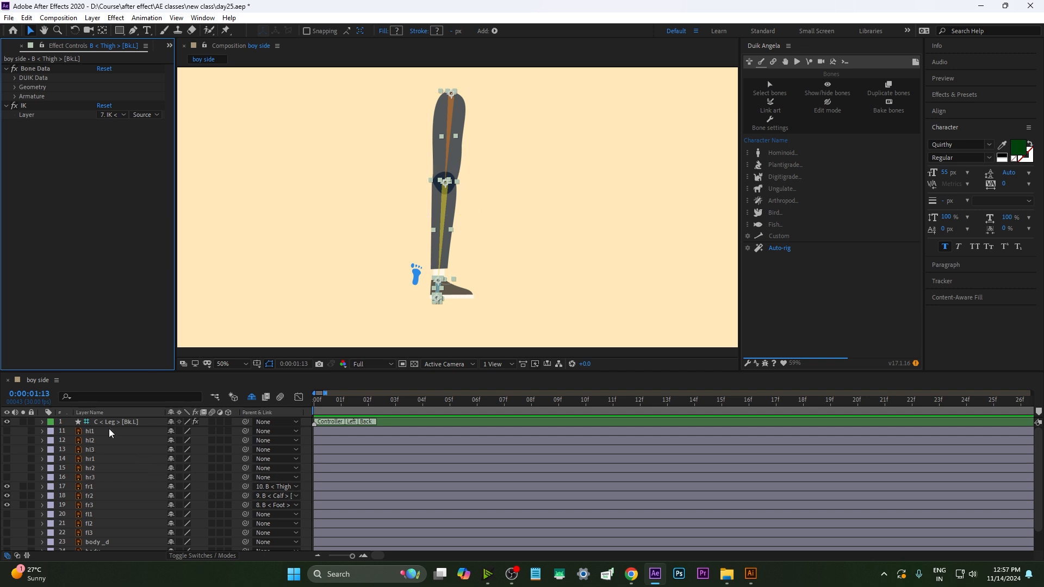
Mark the remaining leg-tip IK layer as shy so only the leg controller stays listed
left_click(252, 397)
left_click(251, 398)
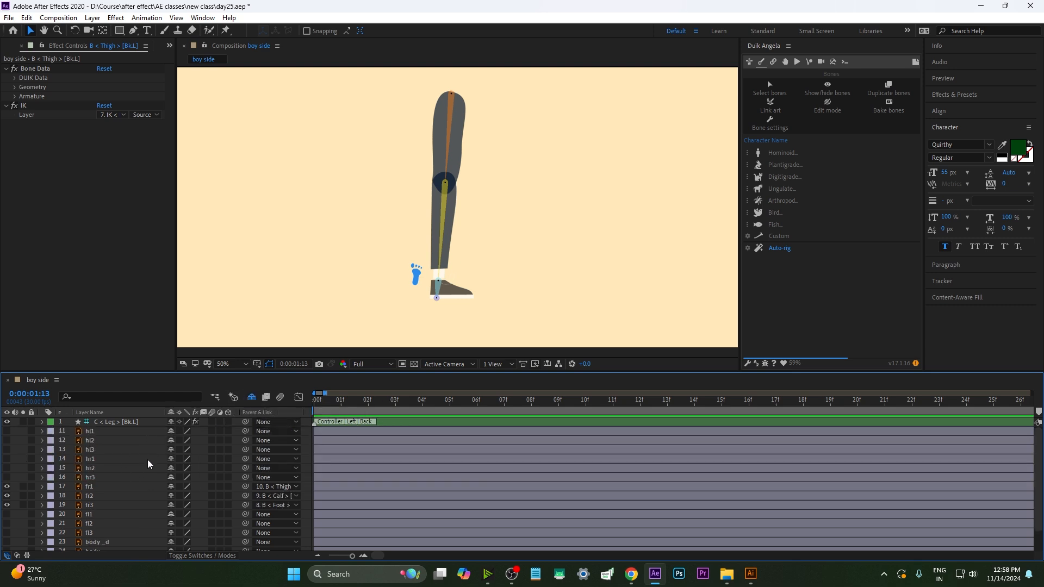
left_click(251, 398)
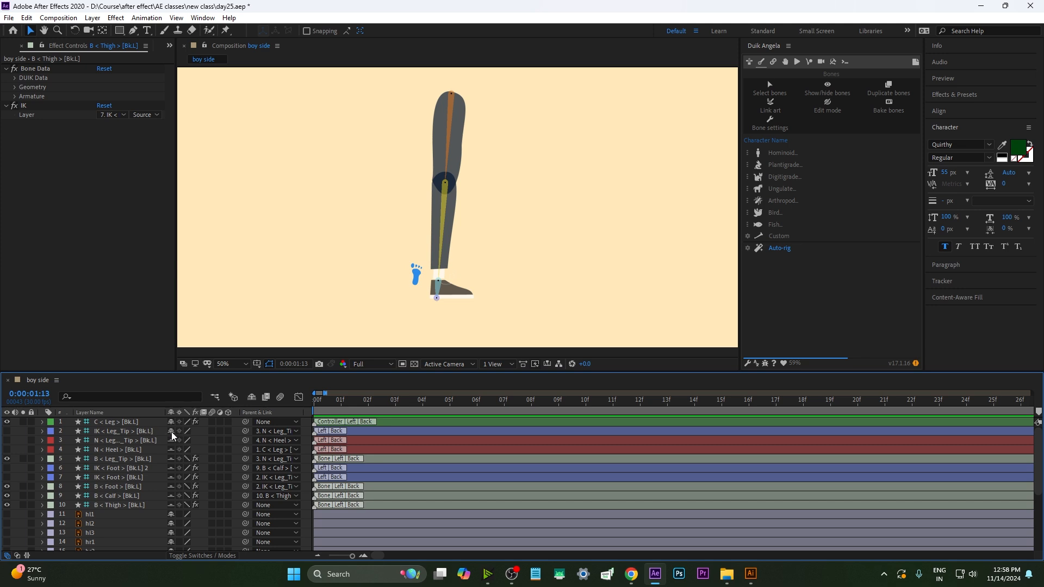
left_click(251, 398)
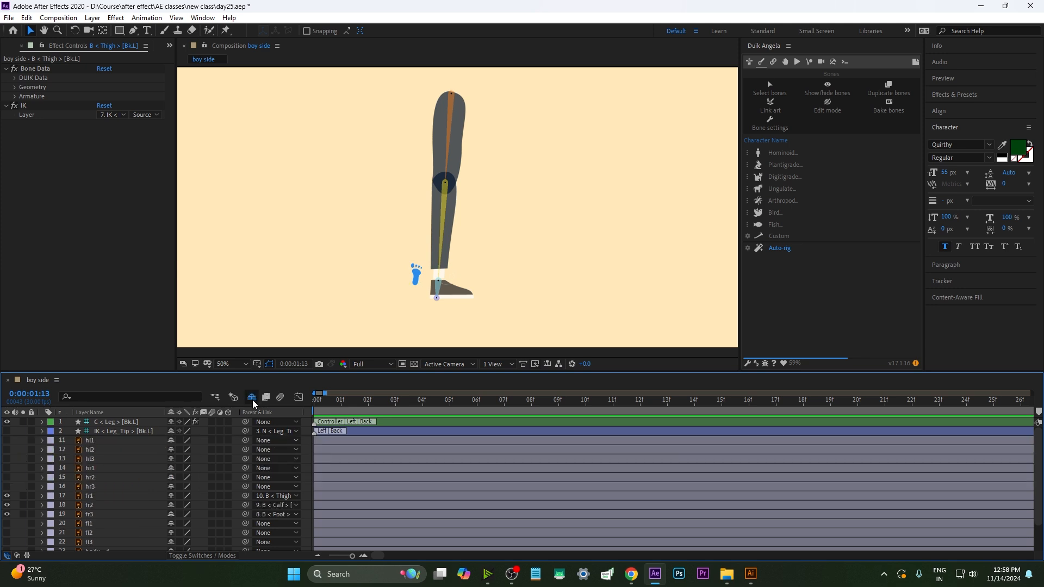
left_click(170, 432)
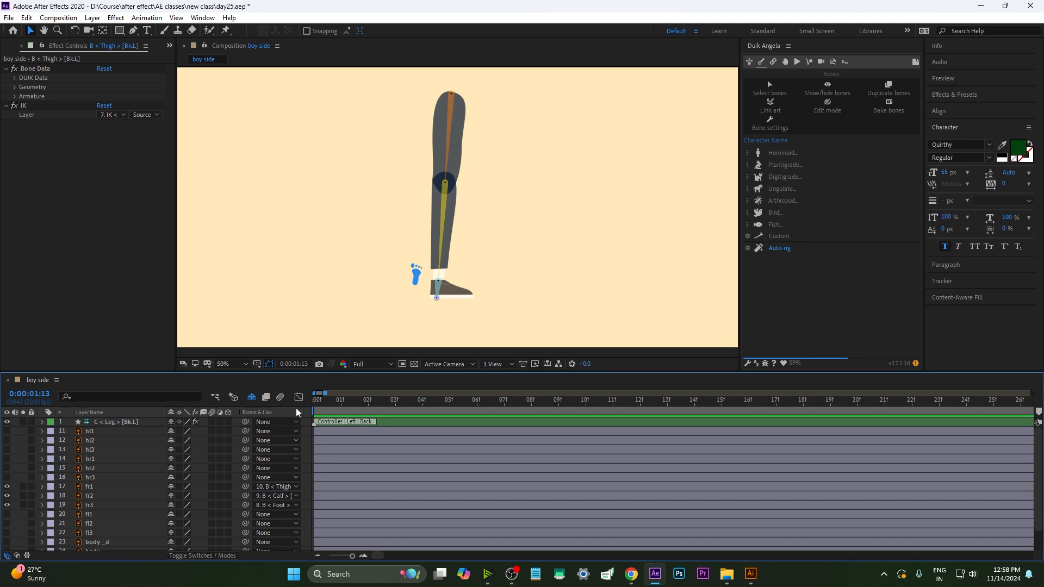
Mark the fr1 to fr3 leg art layers as shy and hide them from the layer list
left_click(146, 422)
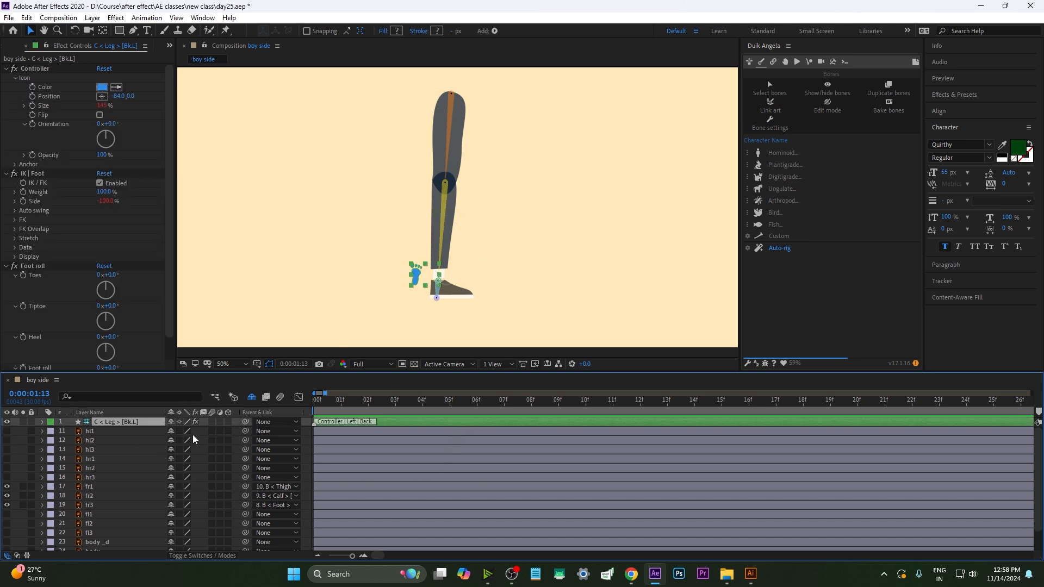
mouse_move(416, 277)
left_mouse_down()
mouse_move(441, 235)
mouse_move(435, 271)
mouse_move(416, 277)
left_mouse_up()
left_click(88, 478)
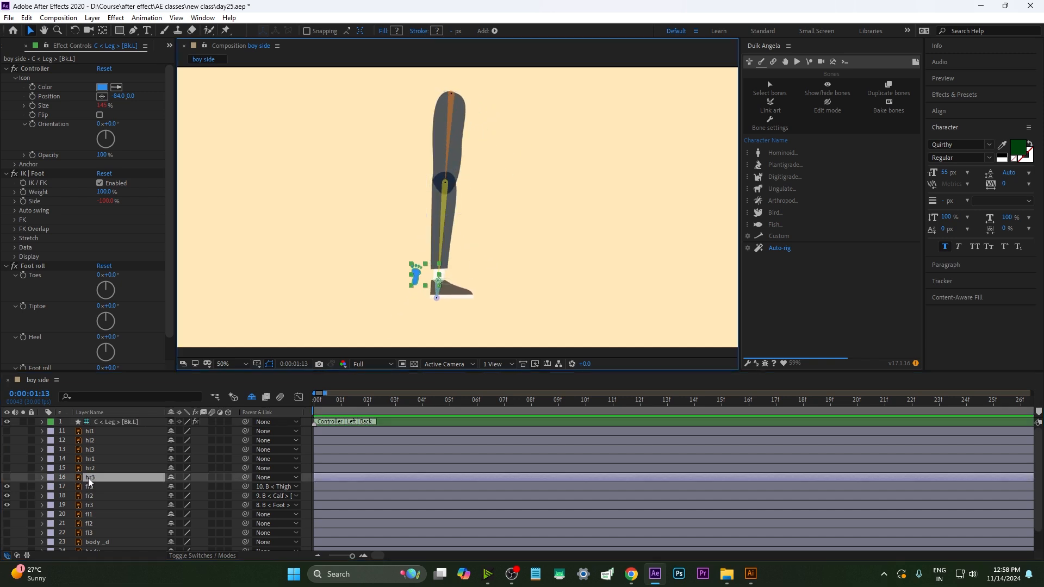
scroll(110, 480, "down", 1)
left_click(93, 461)
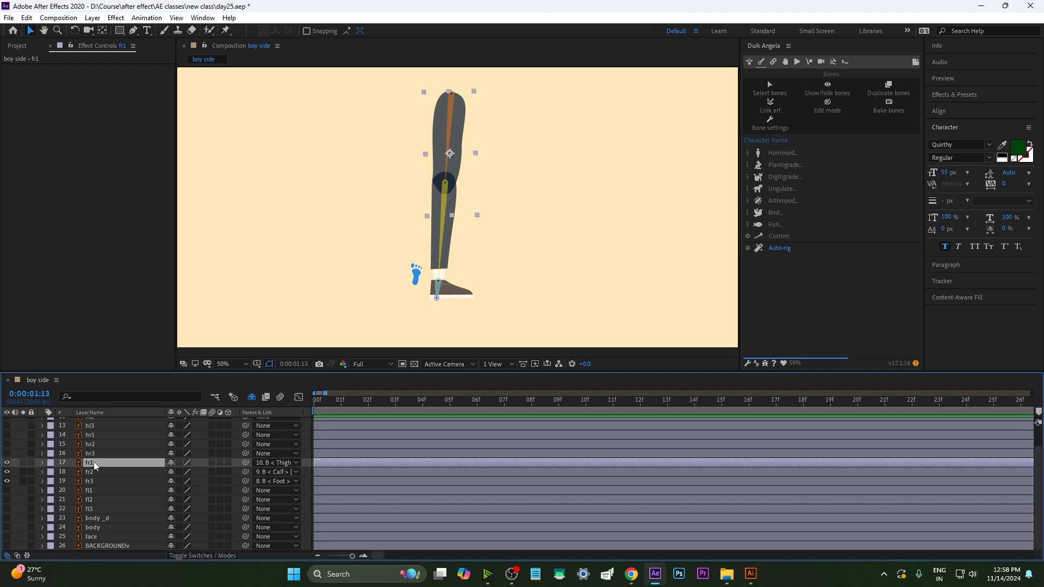
left_click(90, 481, "shift")
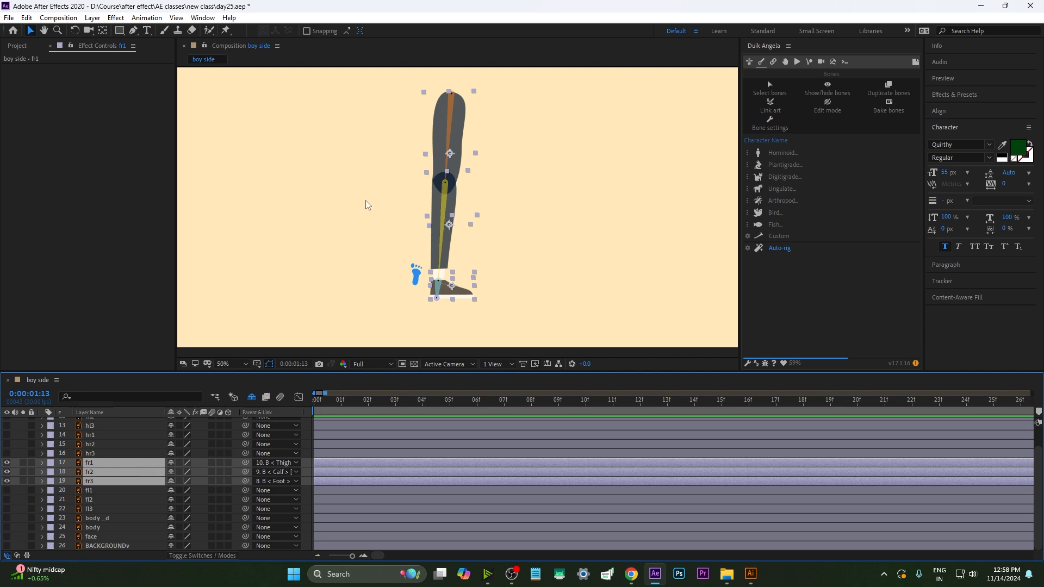
key("t")
left_click_drag(173, 472, 492, 481)
key("t")
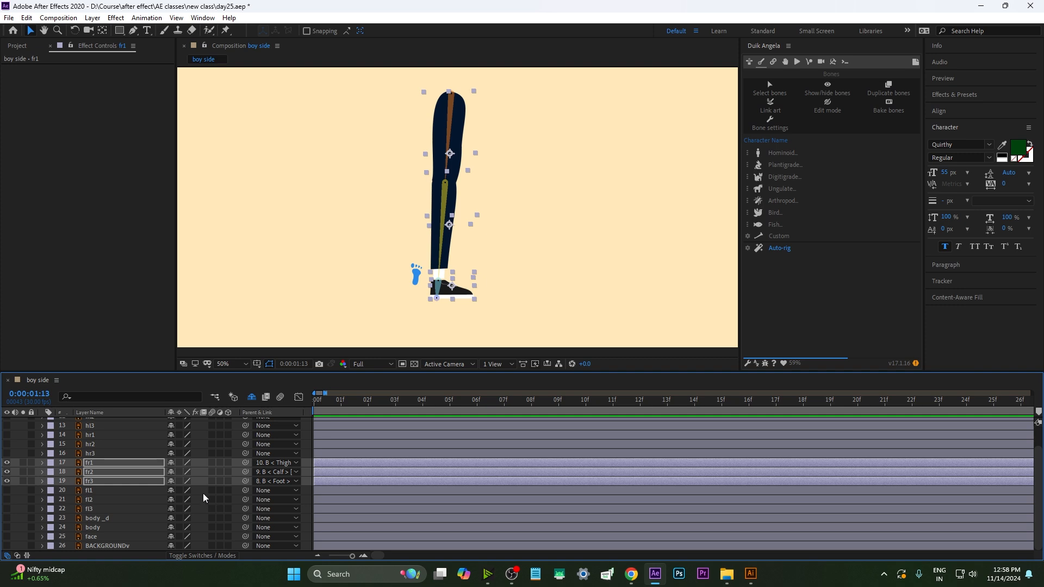
left_click(170, 463)
left_click(171, 472)
left_click(171, 463)
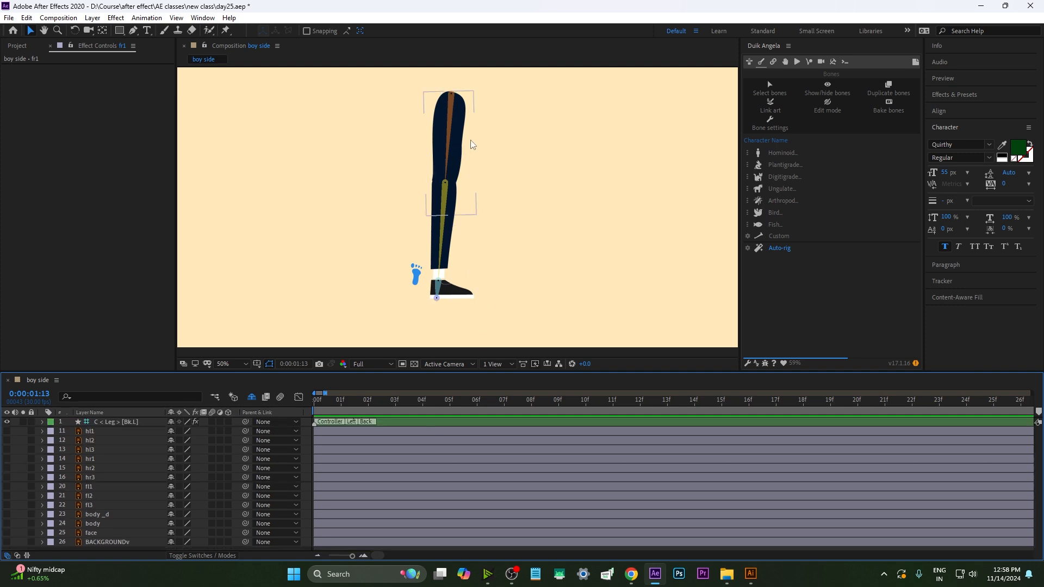
Turn on visibility of the fl1 to fl3 leg art layers
left_click(415, 276)
left_click(101, 504)
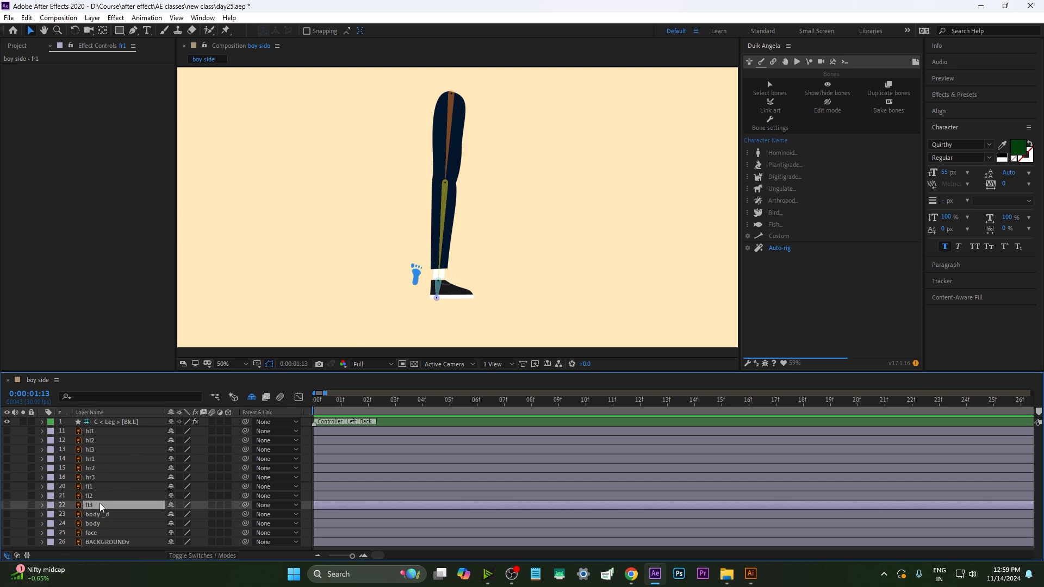
left_click(91, 488)
left_click(90, 495)
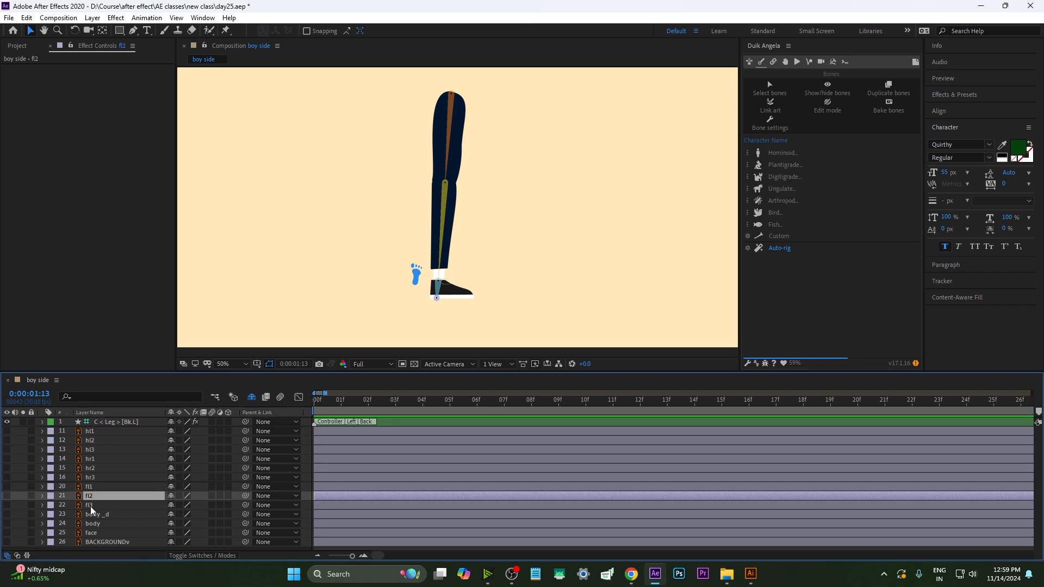
left_click(90, 505, "ctrl")
left_click(91, 488, "ctrl")
left_click(7, 496)
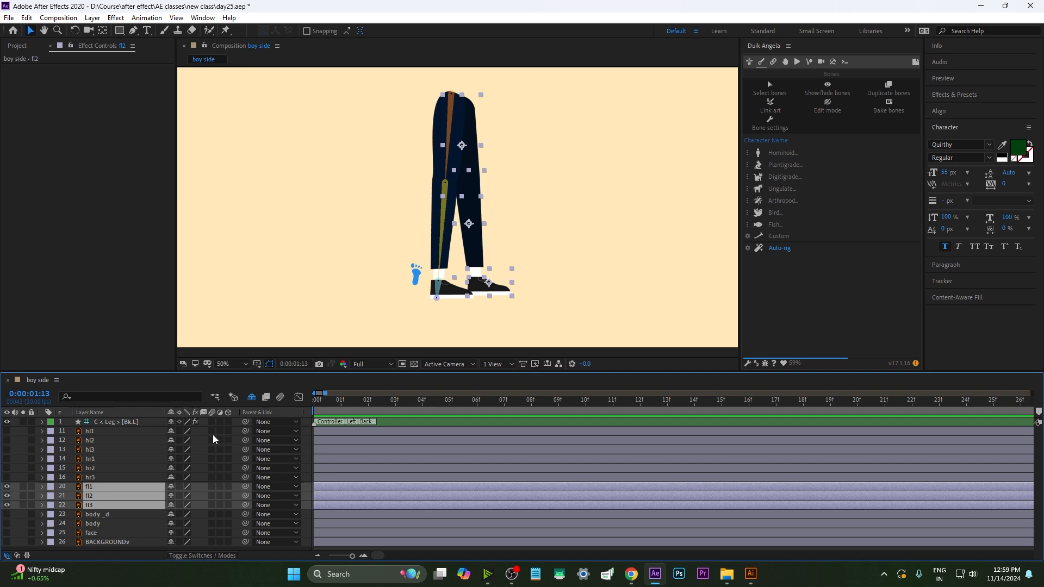
left_click(249, 400)
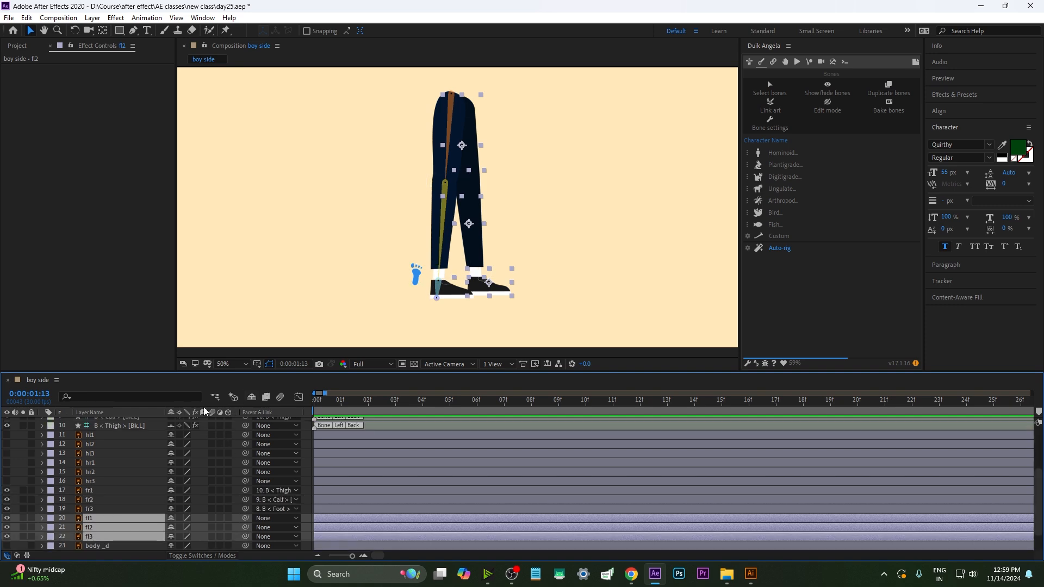
left_click(252, 397)
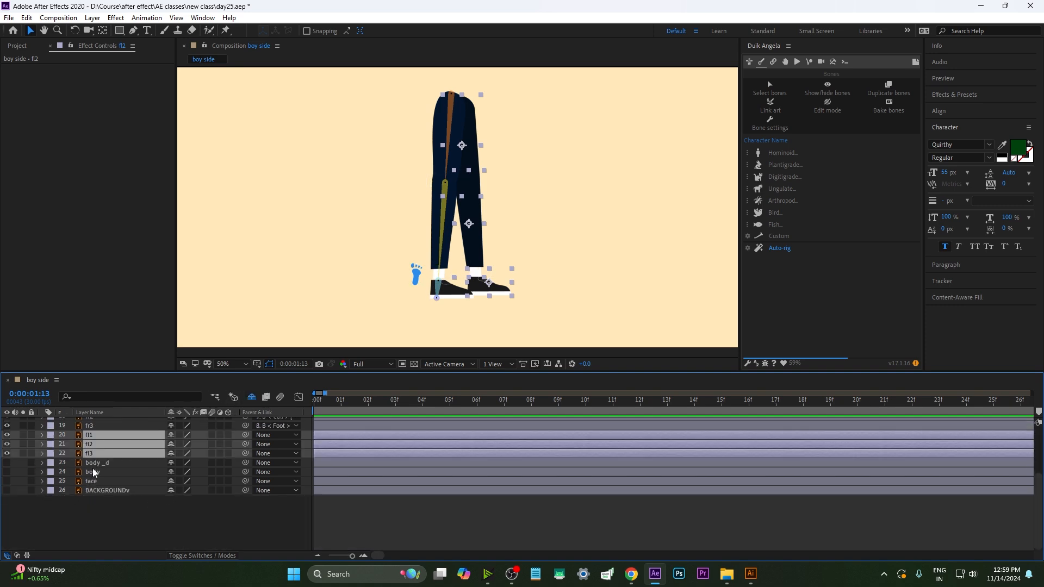
left_click(21, 493)
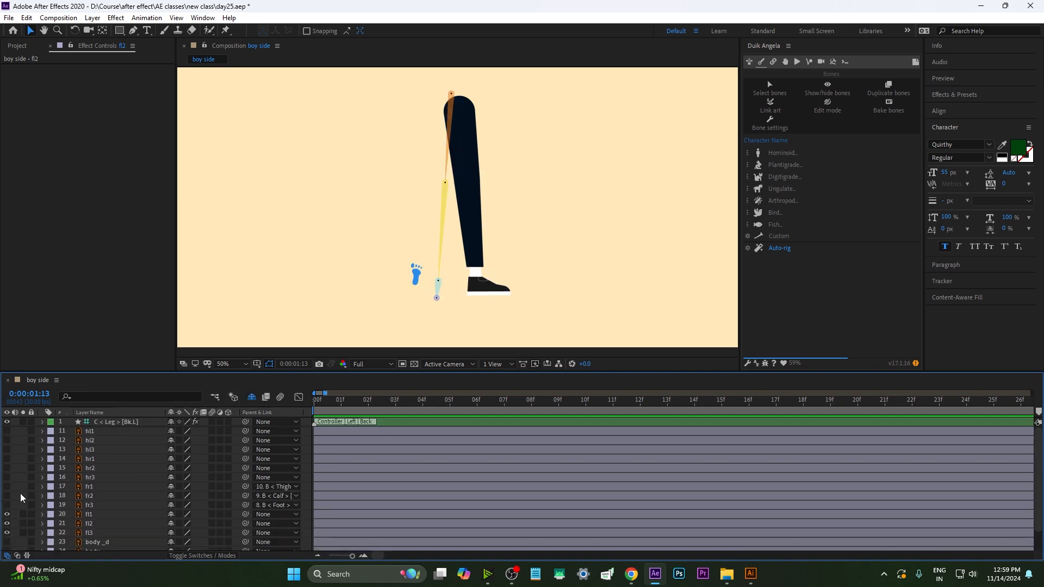
scroll(33, 493, "down", 2)
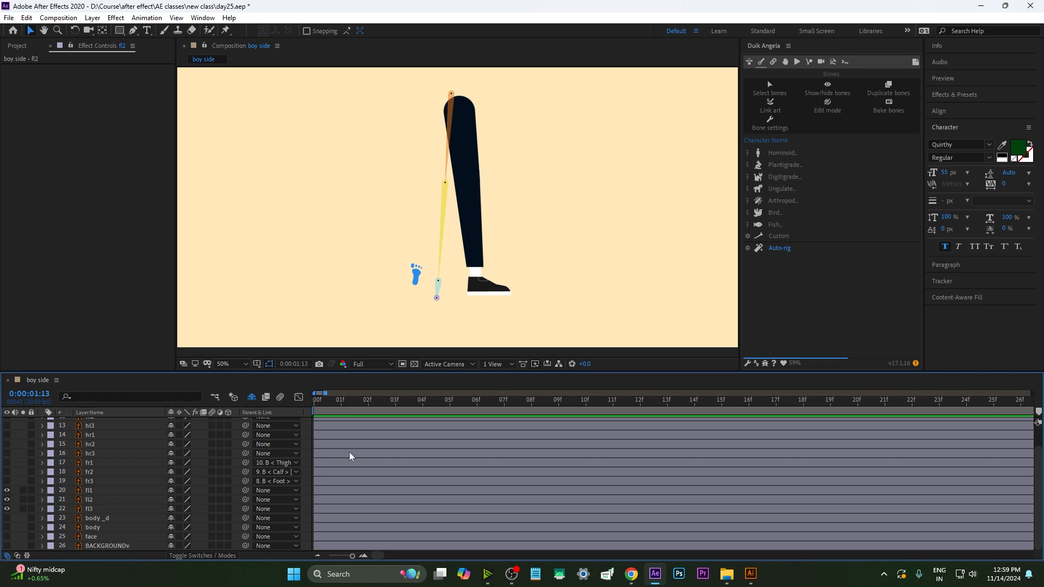
scroll(371, 449, "up", 2)
Lower the opacity of the fl leg art layers to about 62% so the bones show through
left_click_drag(374, 403, 304, 413)
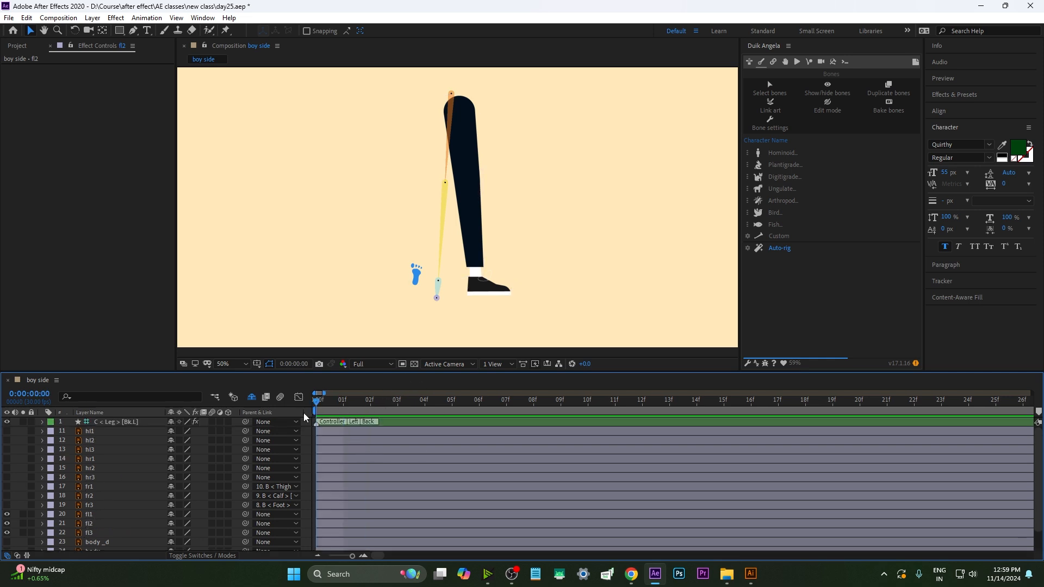
left_click_drag(517, 253, 474, 296)
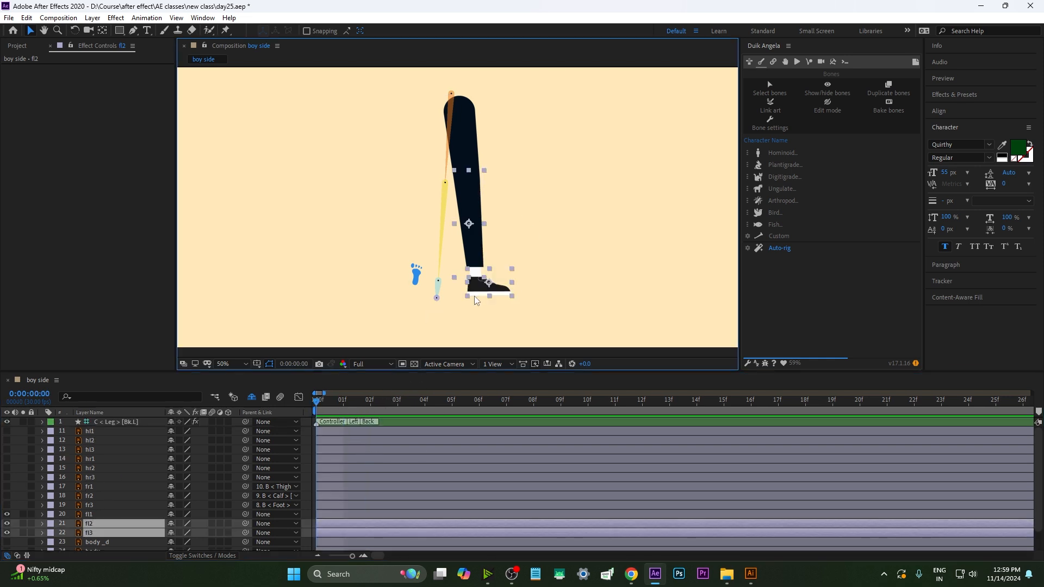
key("t")
left_click_drag(171, 523, 152, 523)
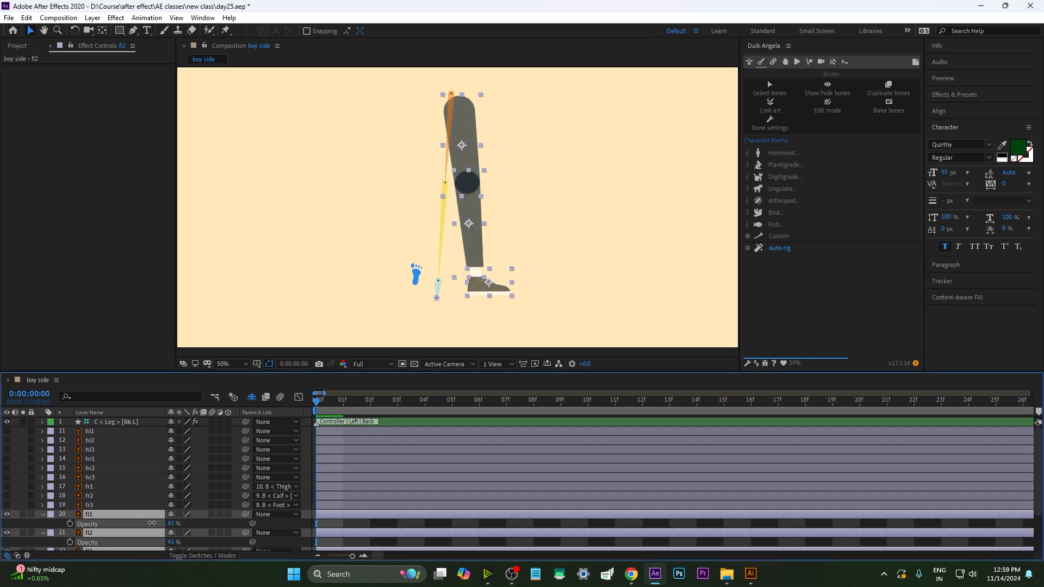
left_click(510, 227)
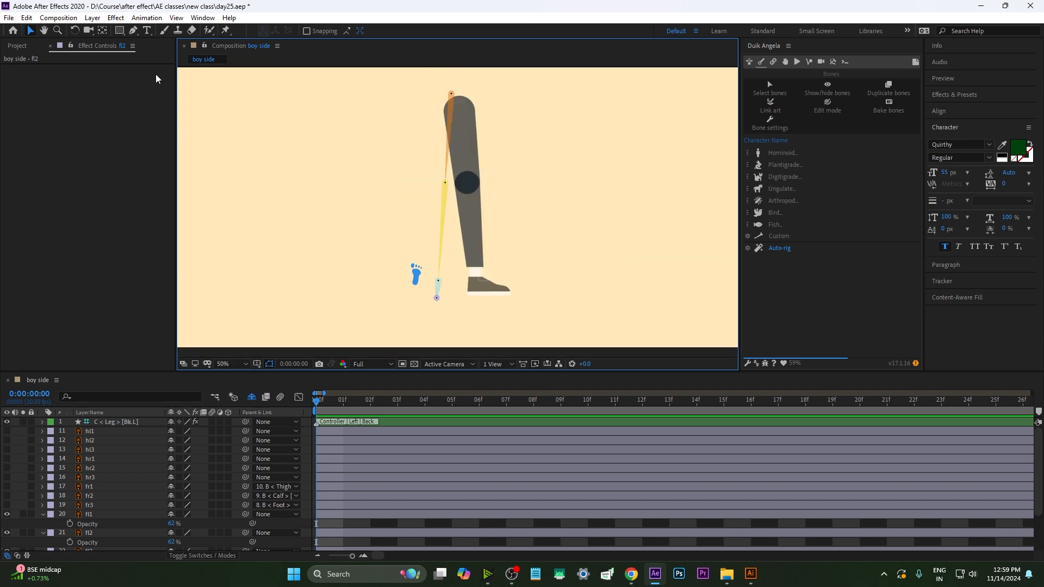
Draw a three-point Pen path from the hip through the knee to the ankle of the leg
left_click(134, 31)
left_click(457, 96)
left_click(468, 183)
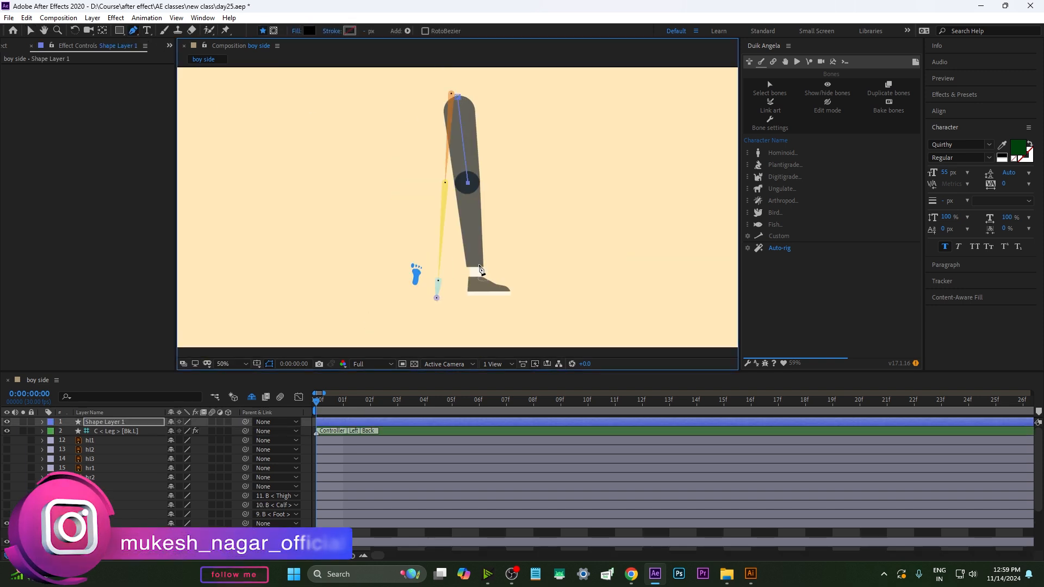
left_click(476, 276)
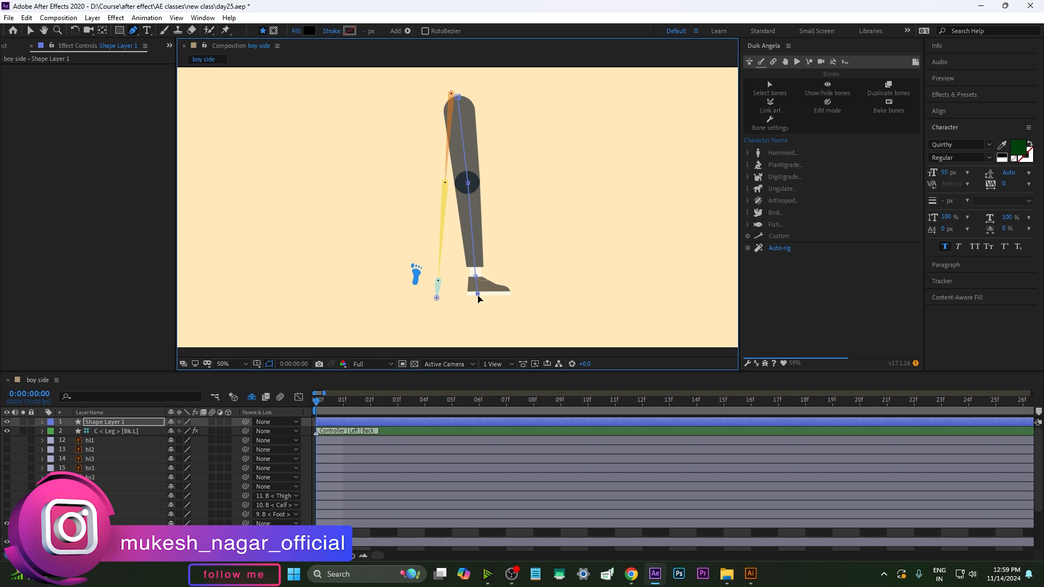
left_click(408, 422)
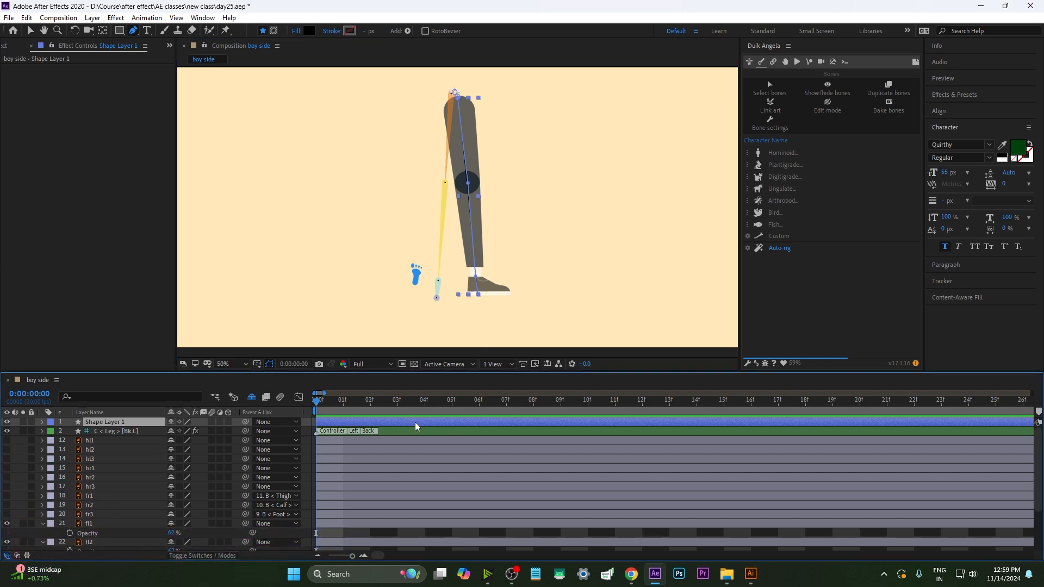
Create a Duik hominoid leg bone chain along the path and move its tip down to the ankle
left_click(785, 153)
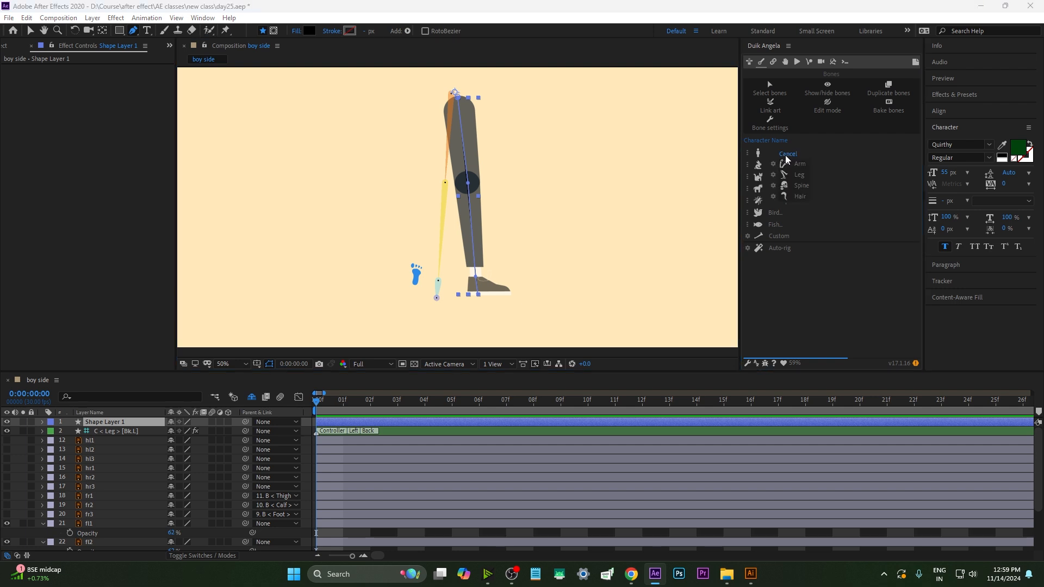
left_click(798, 175)
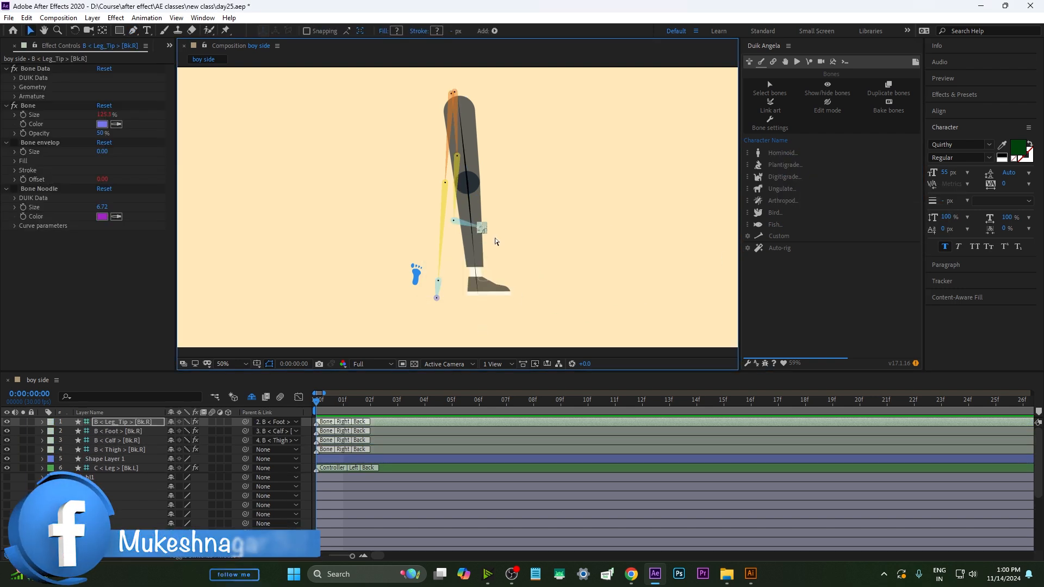
left_click_drag(482, 227, 477, 294)
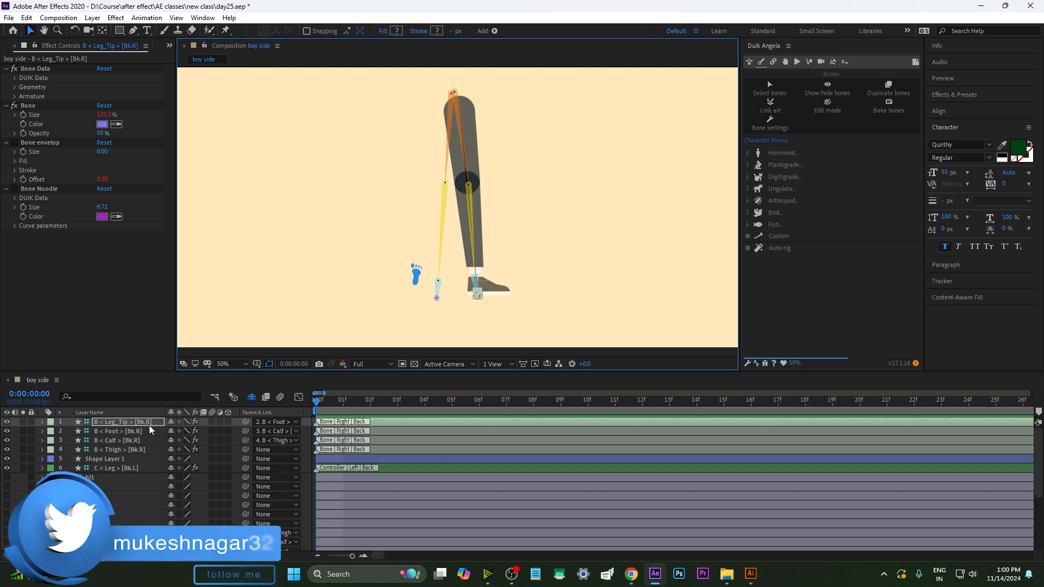
Examine the new right-leg bone layers and the fl leg art layers in the timeline
left_click(139, 447, "shift")
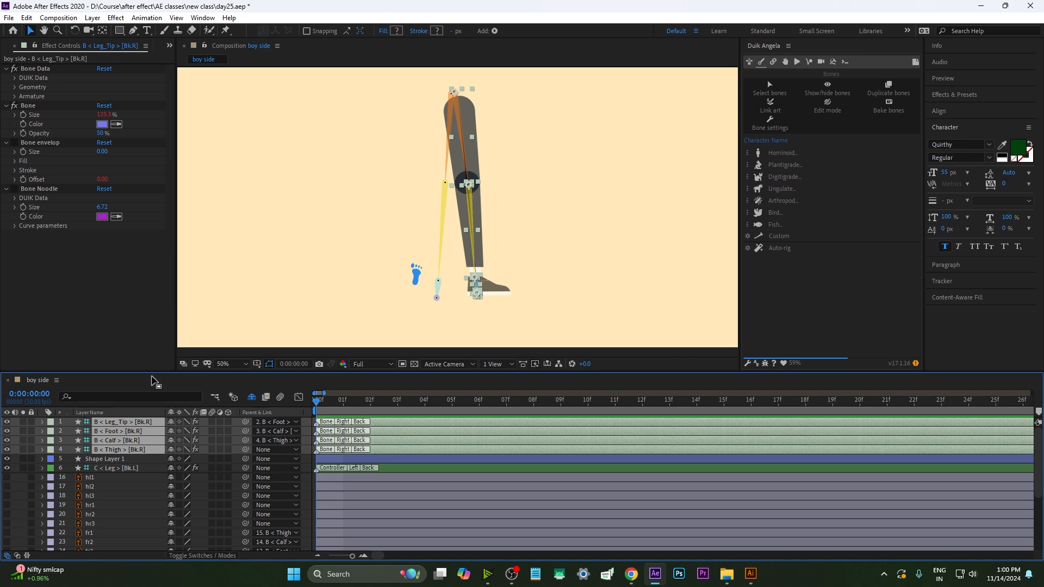
left_click_drag(150, 373, 150, 337)
left_click(111, 469)
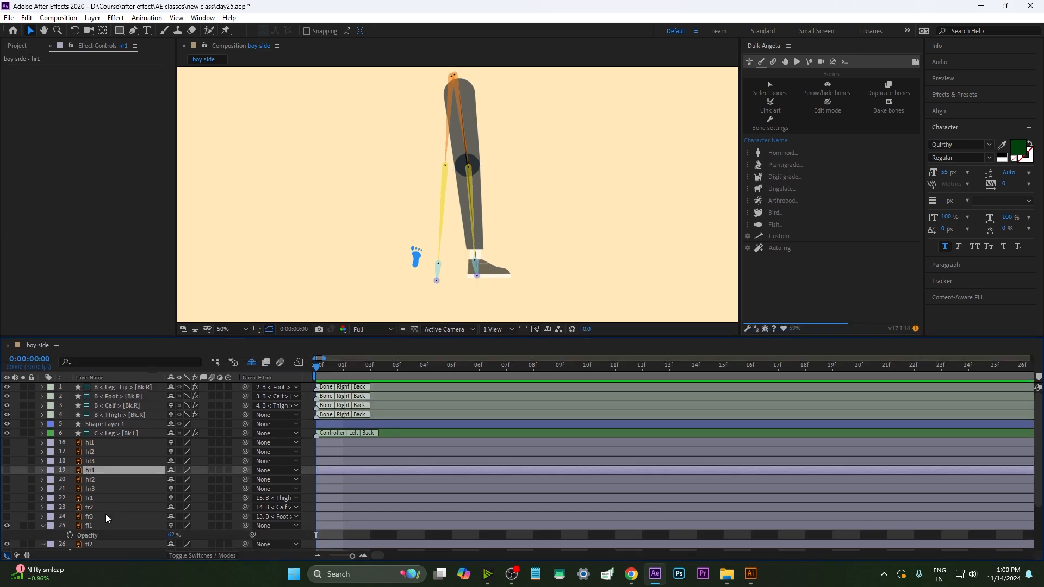
left_click(43, 526)
left_click(90, 536)
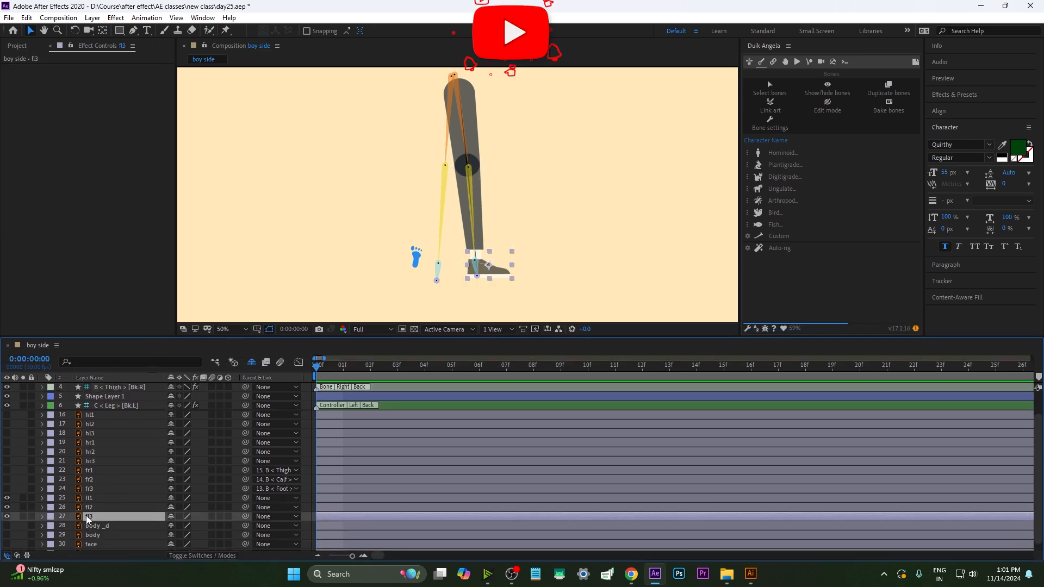
left_click(99, 505)
left_click(94, 498)
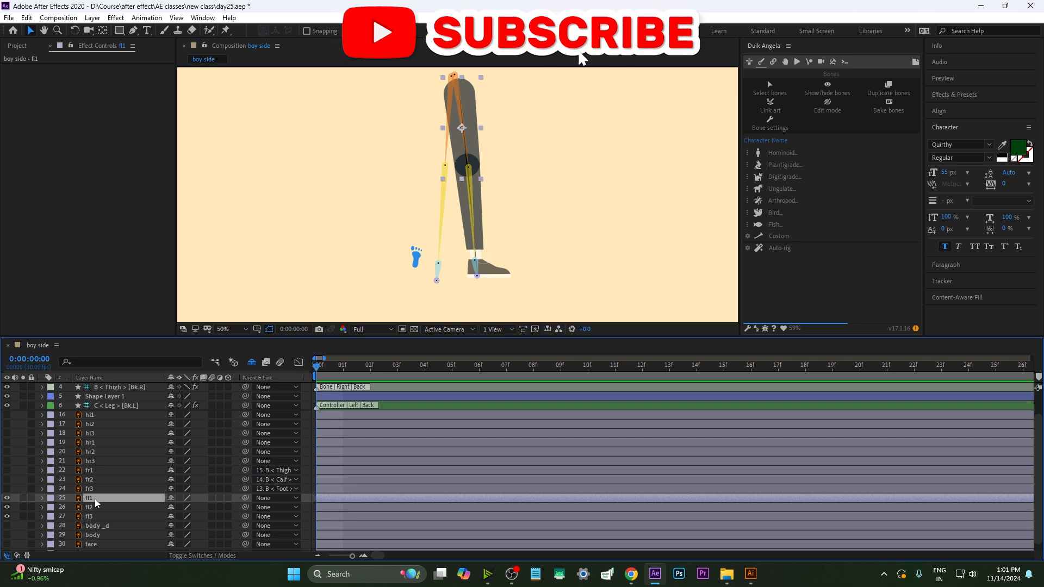
scroll(95, 498, "up", 3)
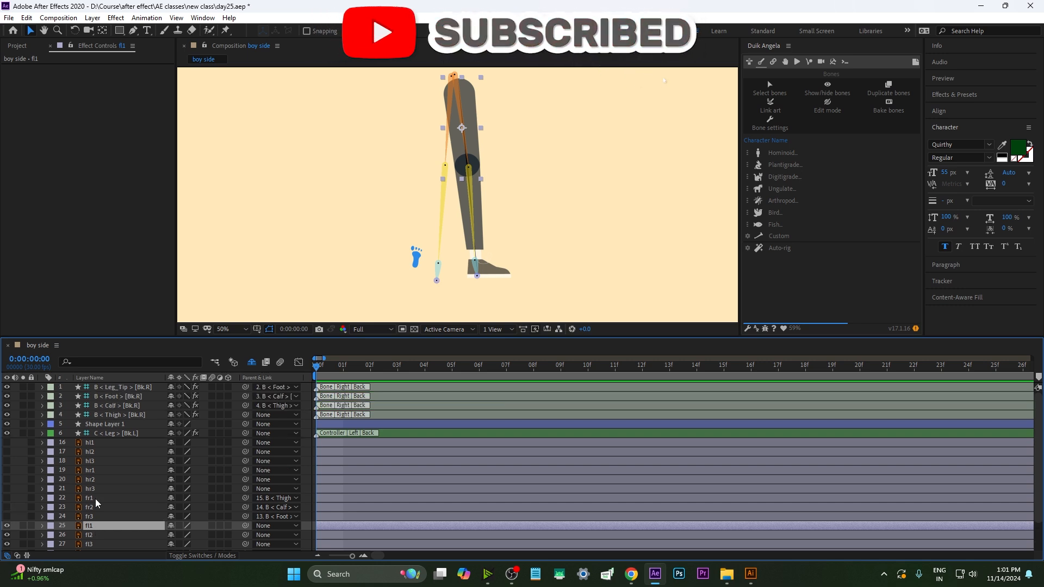
left_click(128, 405)
left_click(127, 395)
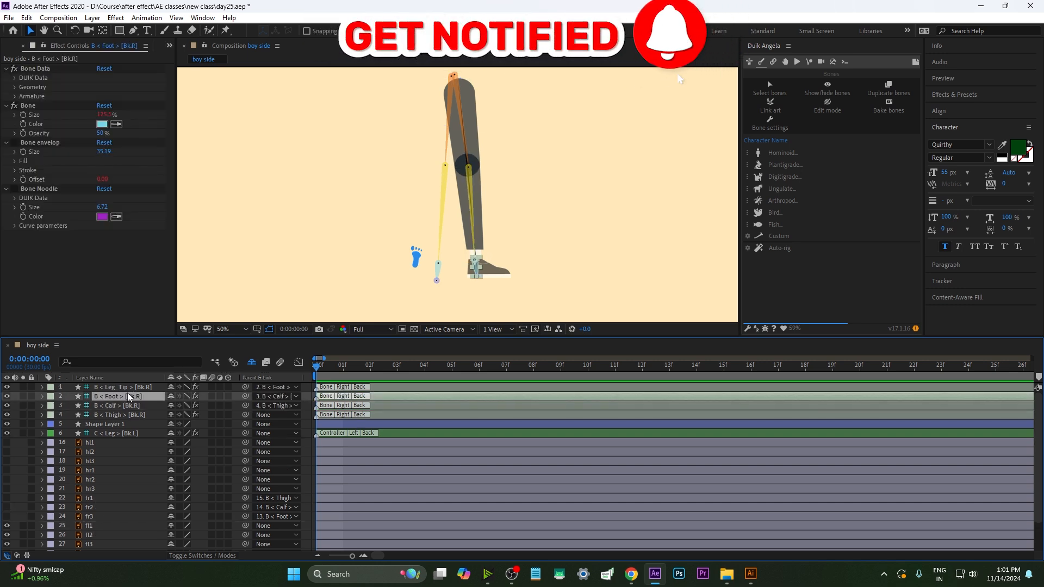
left_click(118, 406)
left_click(118, 414)
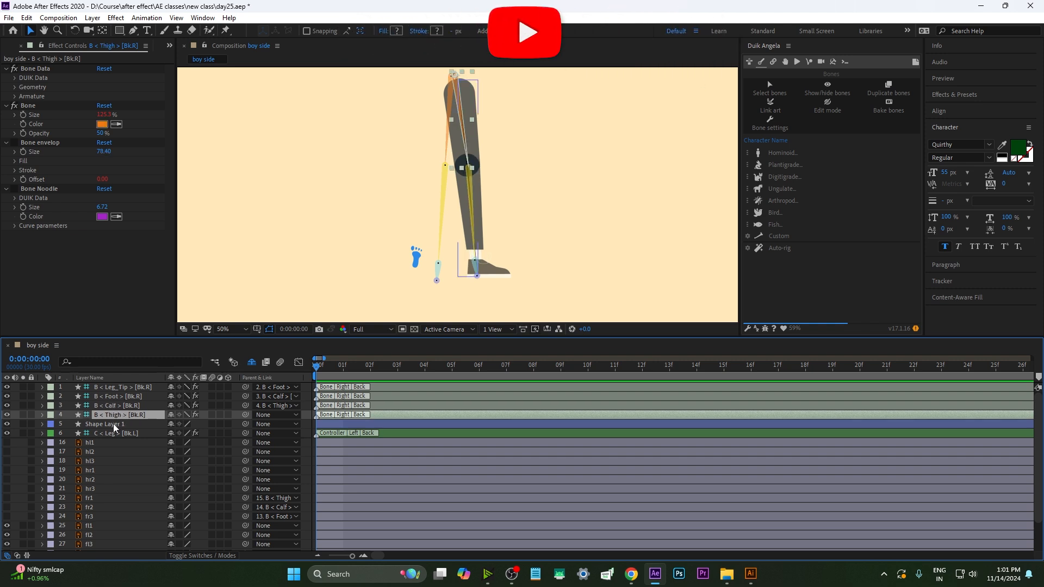
left_click(110, 408)
left_click(112, 399)
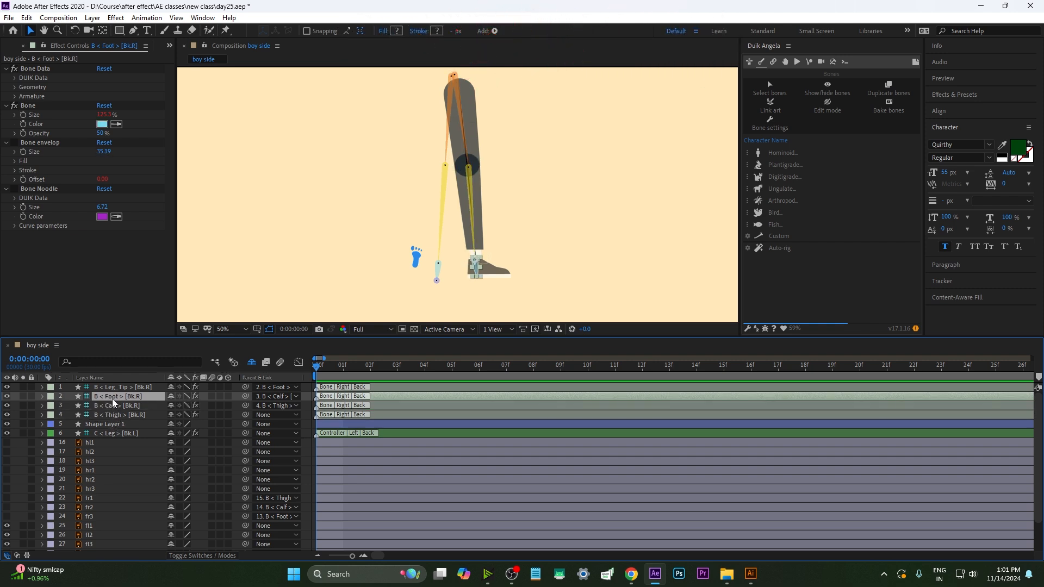
left_click(113, 413)
Parent fl1 to the new Thigh bone, fl2 to the Calf bone and fl3 to the Foot bone
left_click(103, 525)
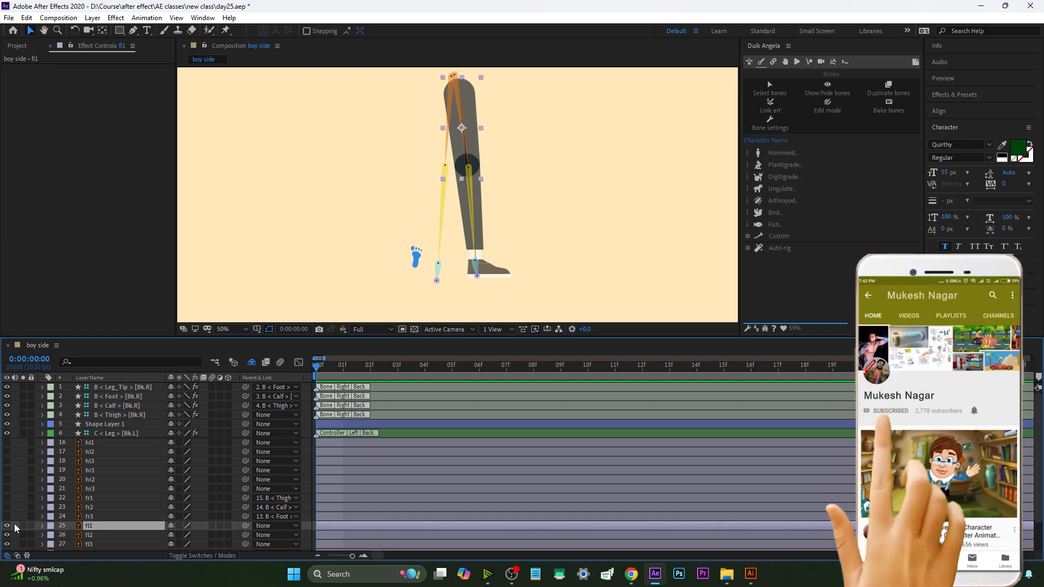
left_click_drag(245, 525, 98, 415)
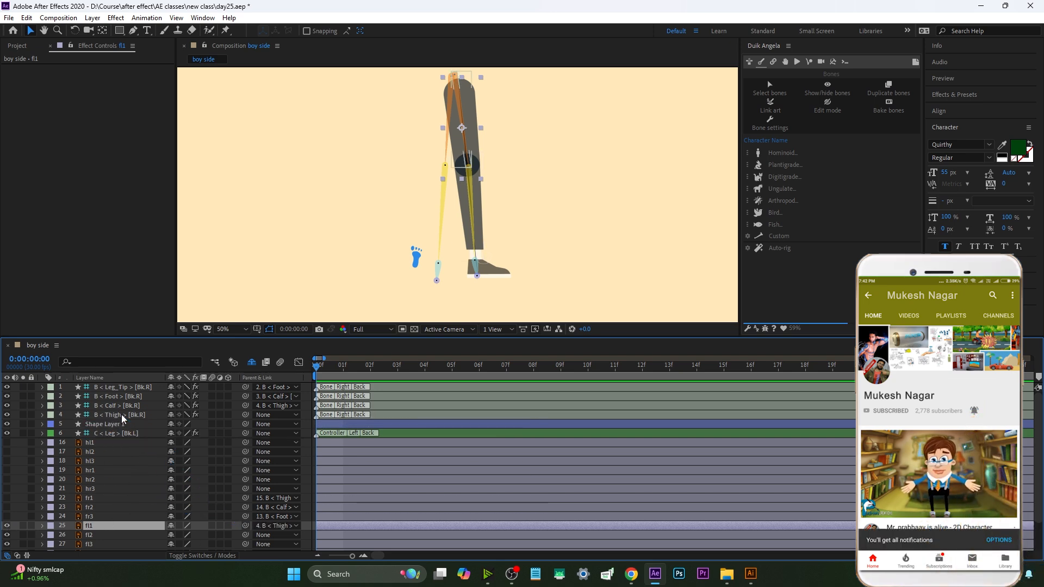
left_click(260, 535)
left_click_drag(245, 534, 98, 405)
left_click(94, 542)
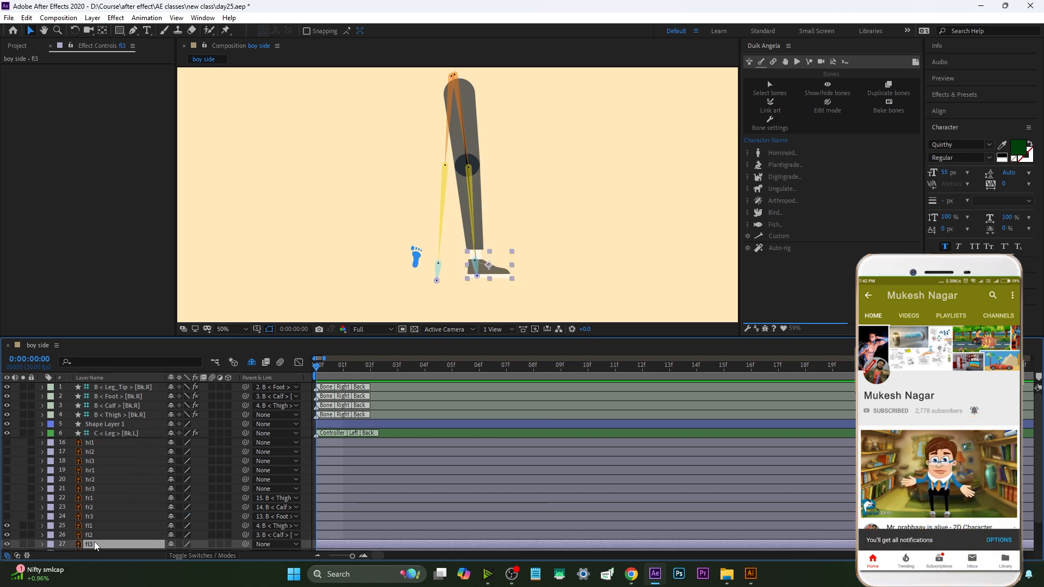
left_click_drag(245, 543, 123, 395)
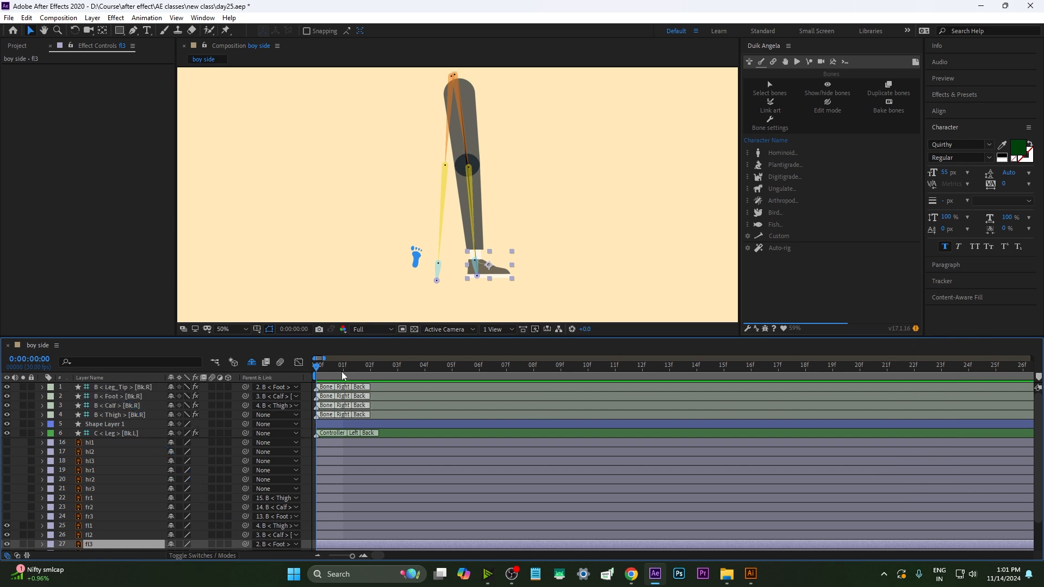
Select all four right-leg bones and auto-rig them to create an IK leg controller
left_click(114, 414)
left_click(121, 397, "shift")
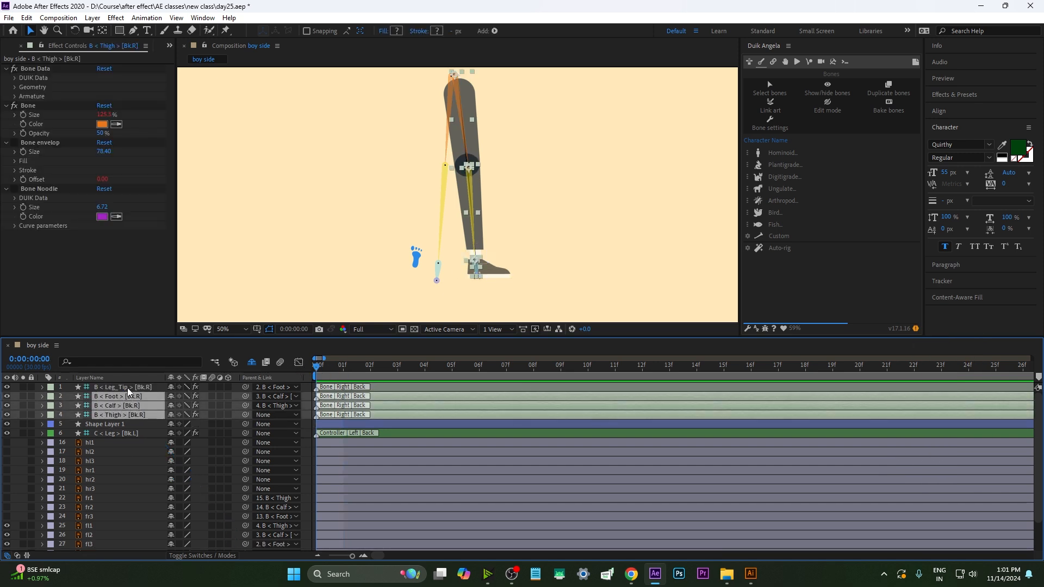
left_click(127, 387, "shift")
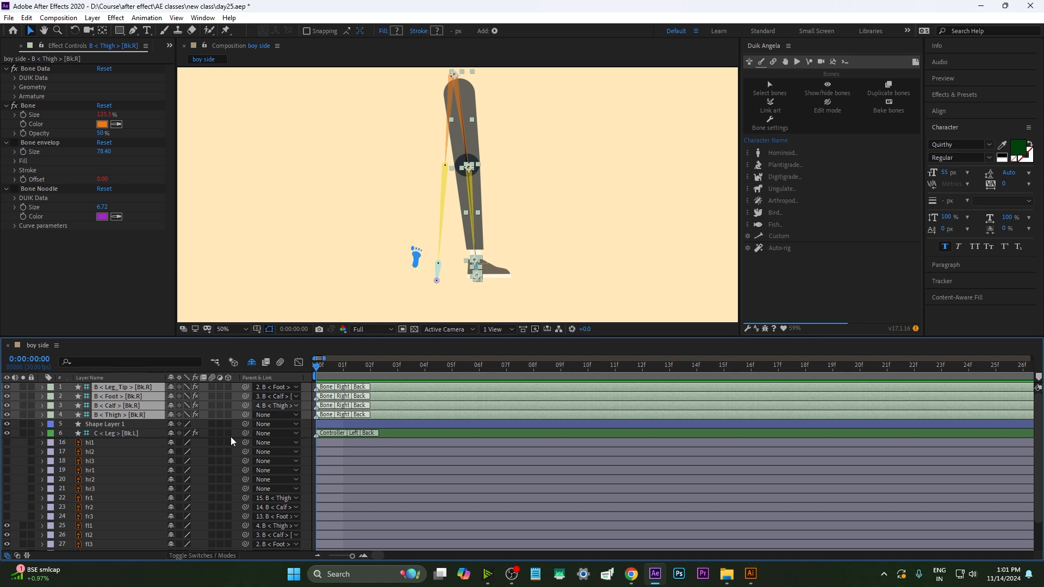
left_click(773, 249)
left_click(525, 325)
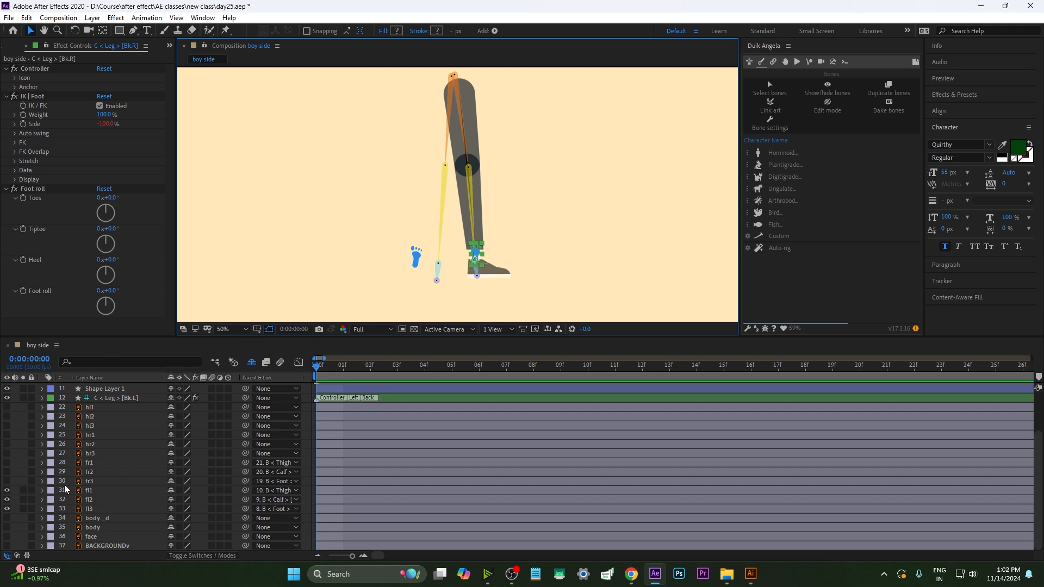
Select the new right leg controller and set its icon position to 79, 0 to move it off the foot
scroll(77, 482, "up", 3)
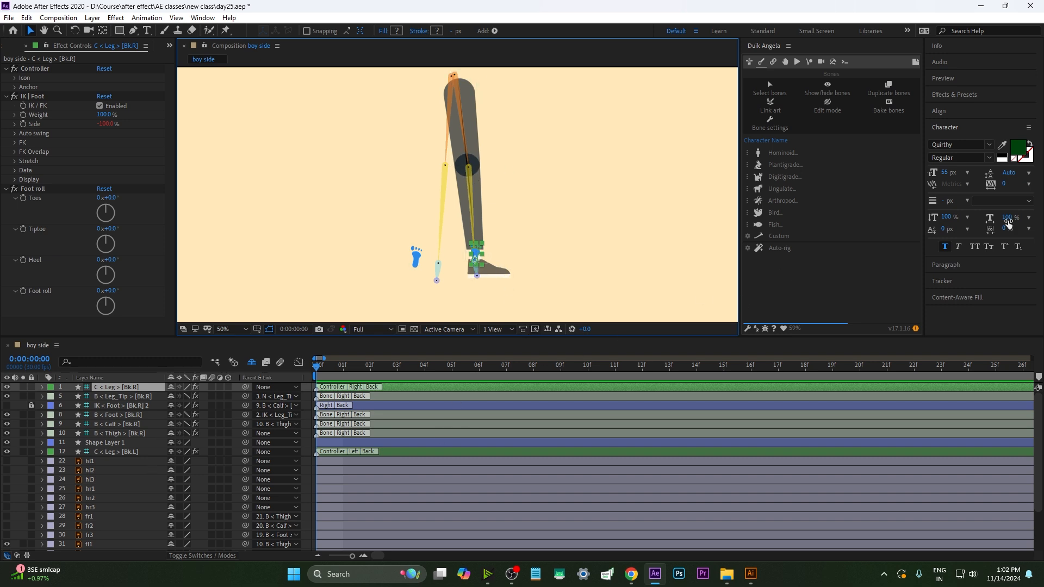
left_click(117, 461)
left_click(115, 386)
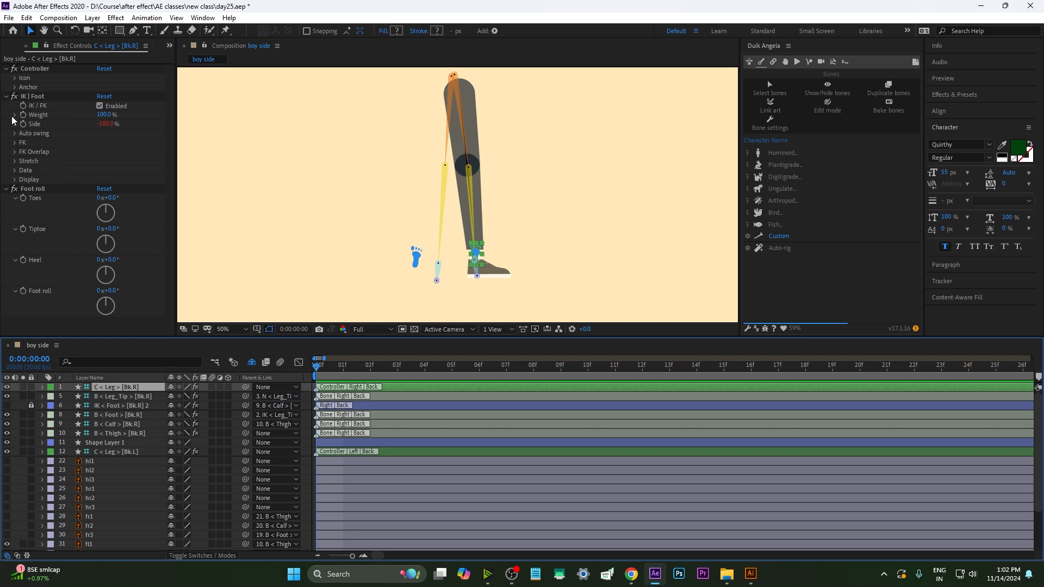
left_click(15, 78)
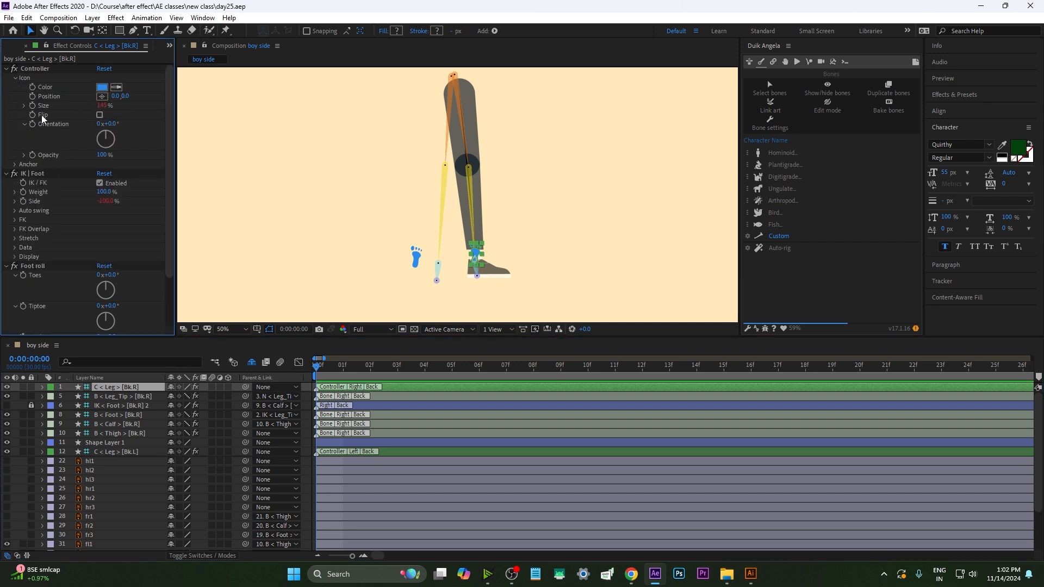
left_click_drag(114, 96, 163, 96)
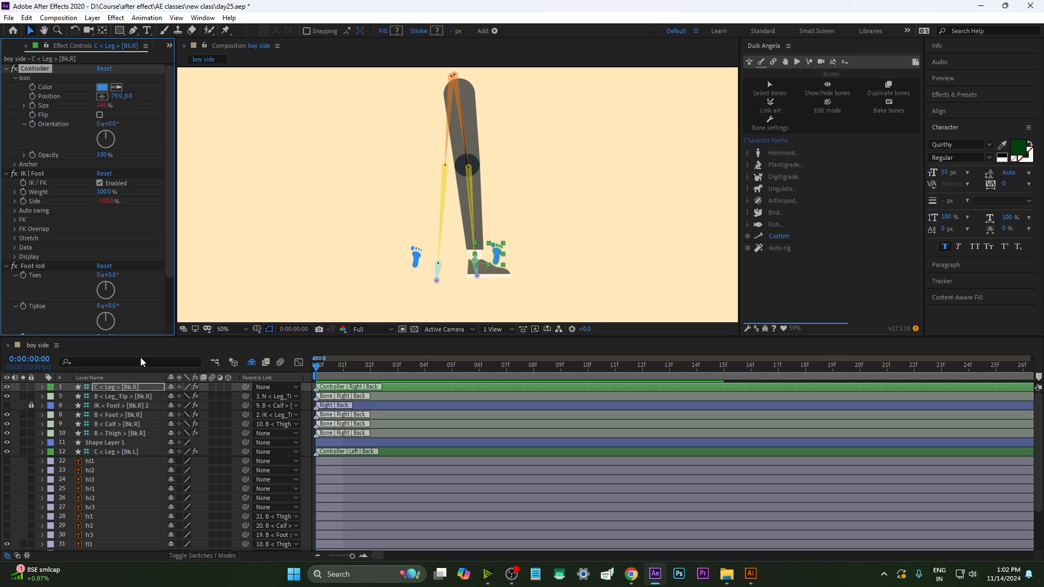
Raise the opacity of the leg art layers to 100%
scroll(90, 484, "down", 2)
left_click(90, 481)
left_click(90, 488)
left_click(94, 508, "shift")
key("t")
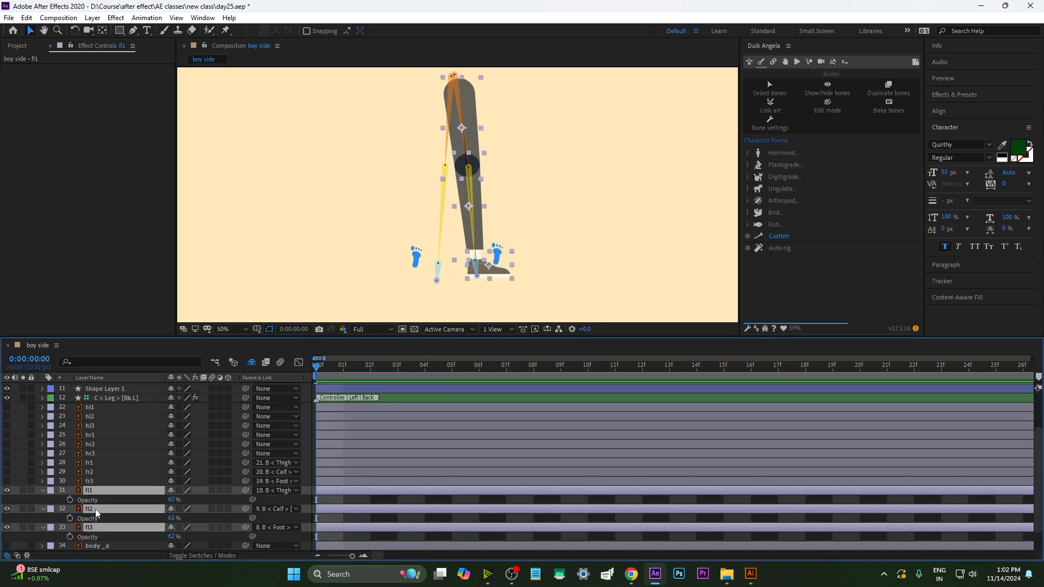
left_click_drag(191, 493, 403, 497)
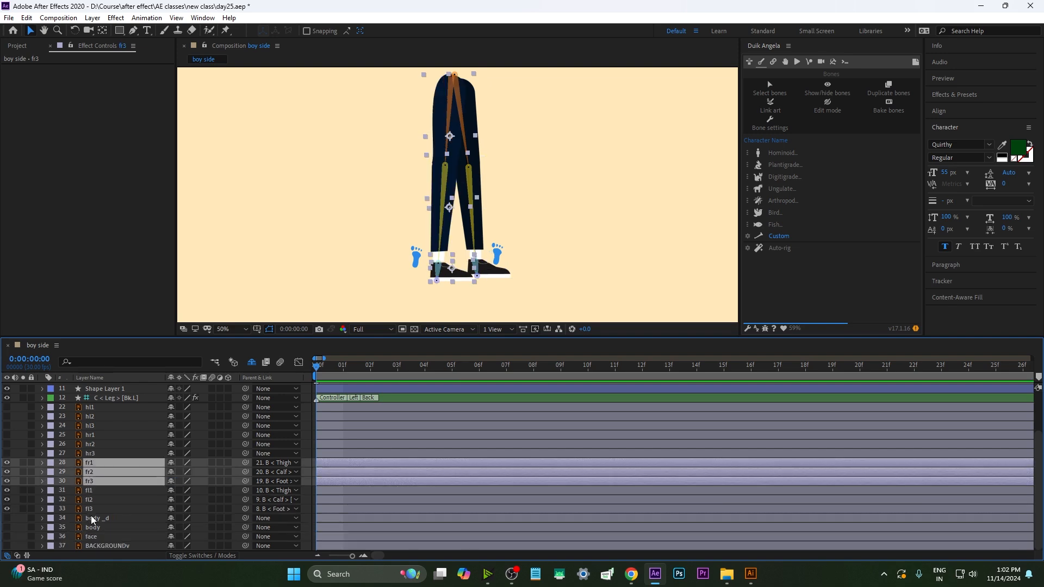
left_click(89, 510)
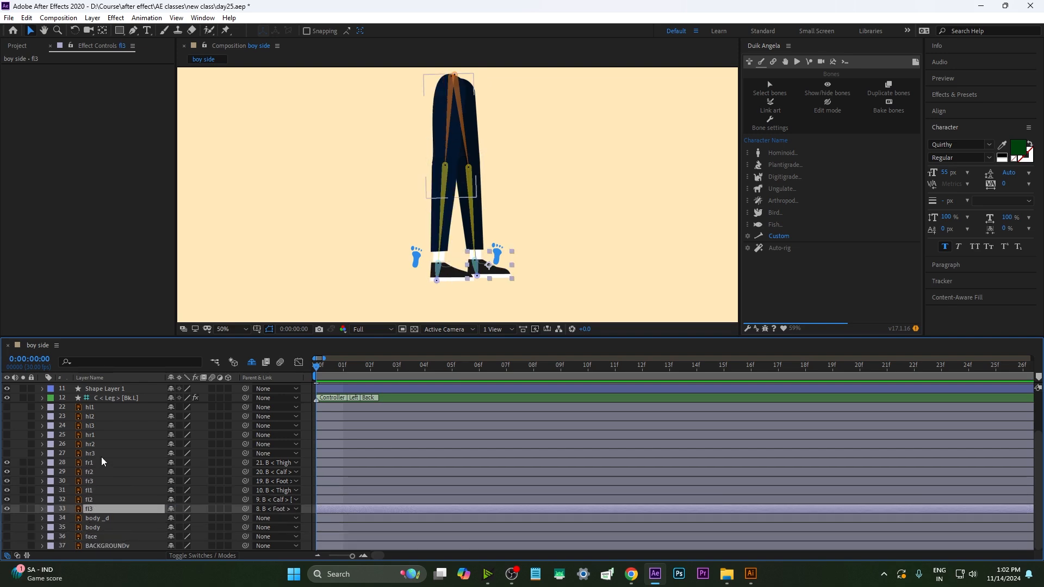
Mark the right-leg bone and IK layers as shy and hide them from the timeline, then select the right leg controller
scroll(121, 438, "up", 2)
left_click(122, 398)
left_click(109, 386)
left_click_drag(110, 393, 133, 435)
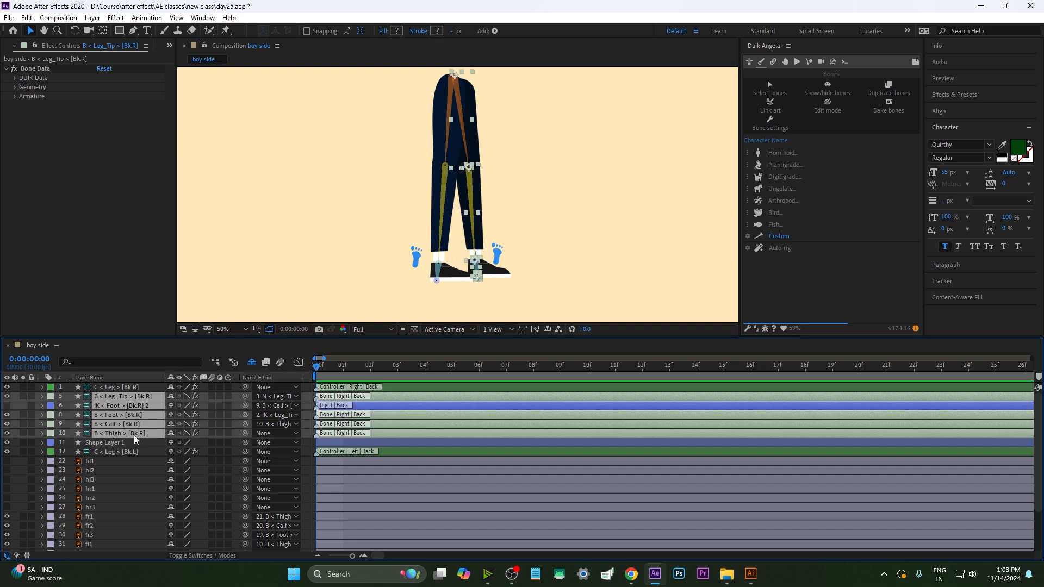
left_click(168, 397)
left_click(121, 406)
left_click(122, 389)
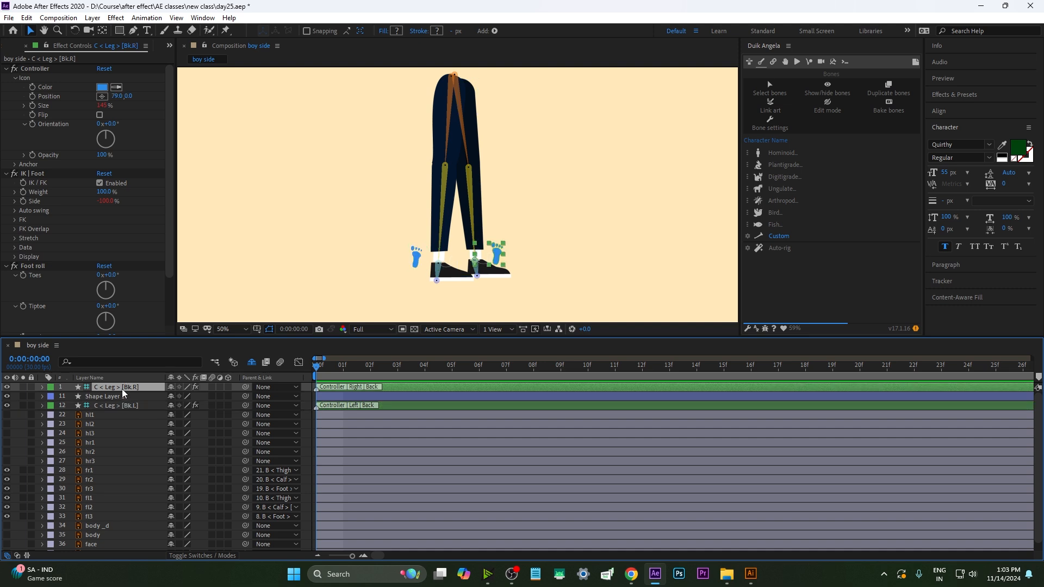
Move the right leg controller up to bend the leg, and hide the Pen path shape layer and mark it shy
left_click(326, 276)
left_click_drag(417, 265, 498, 223)
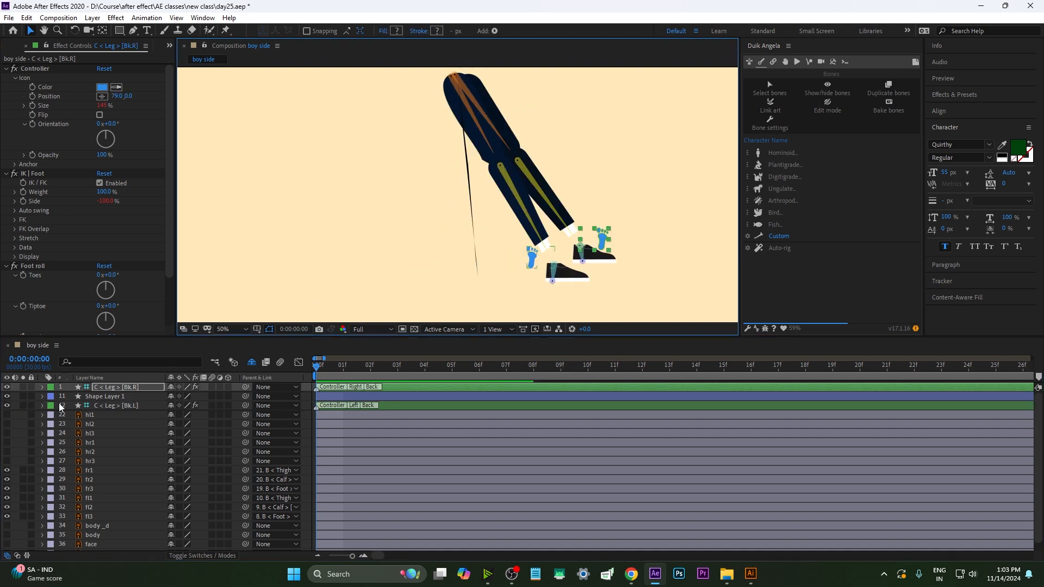
left_click(7, 396)
left_click(172, 397)
Reposition both foot controllers in the composition to pose the legs in a stride
left_click_drag(532, 261, 411, 252)
left_click_drag(599, 249, 519, 254)
mouse_move(411, 261)
left_mouse_down()
mouse_move(409, 245)
mouse_move(432, 254)
mouse_move(430, 265)
left_mouse_up()
left_click_drag(522, 251, 531, 238)
left_click(517, 152)
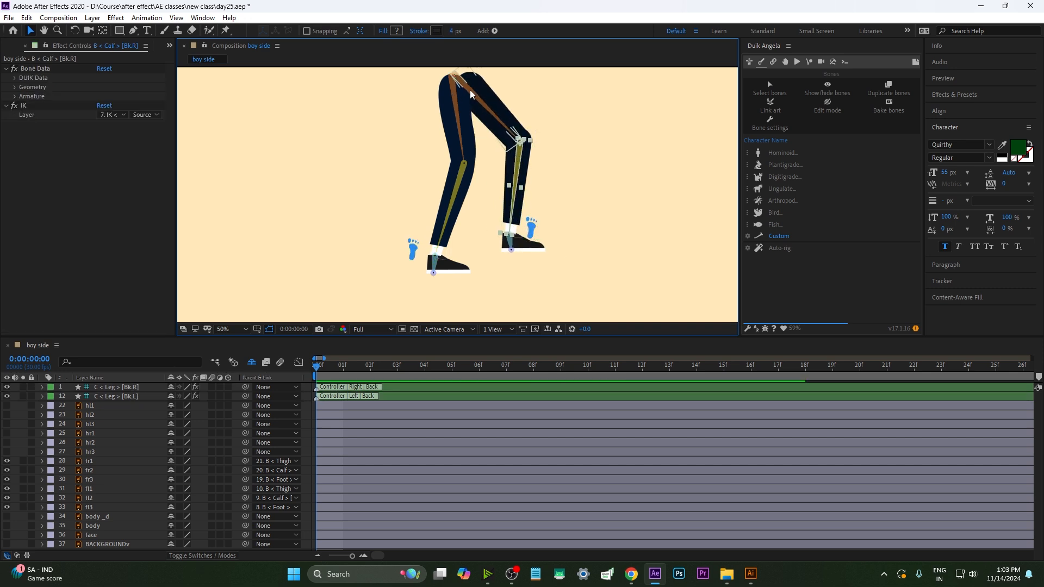
mouse_move(530, 227)
left_mouse_down()
mouse_move(528, 250)
mouse_move(542, 227)
left_mouse_up()
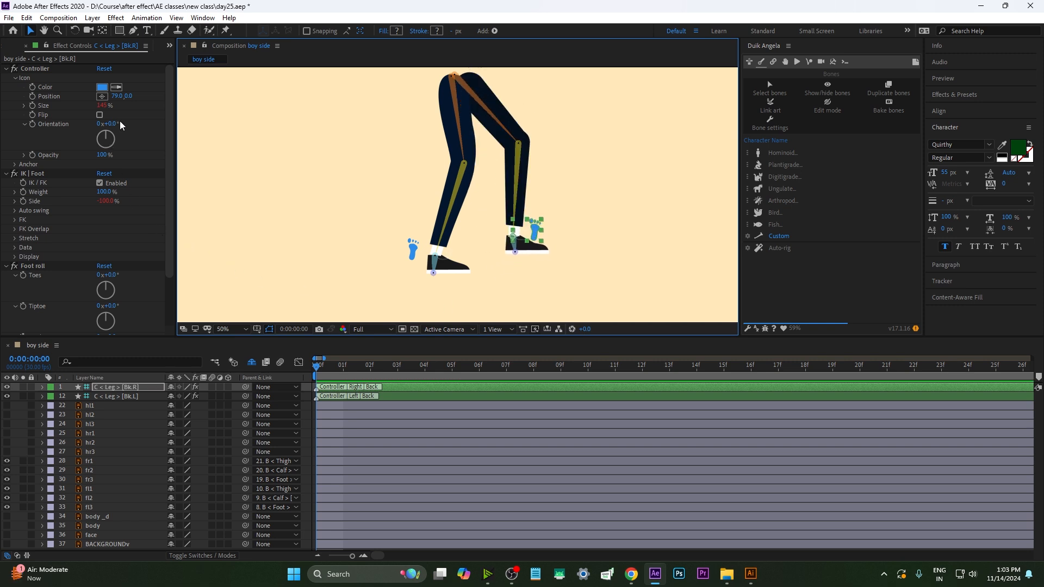
Set the right leg controller icon's orientation to 75°
left_click_drag(113, 124, 168, 147)
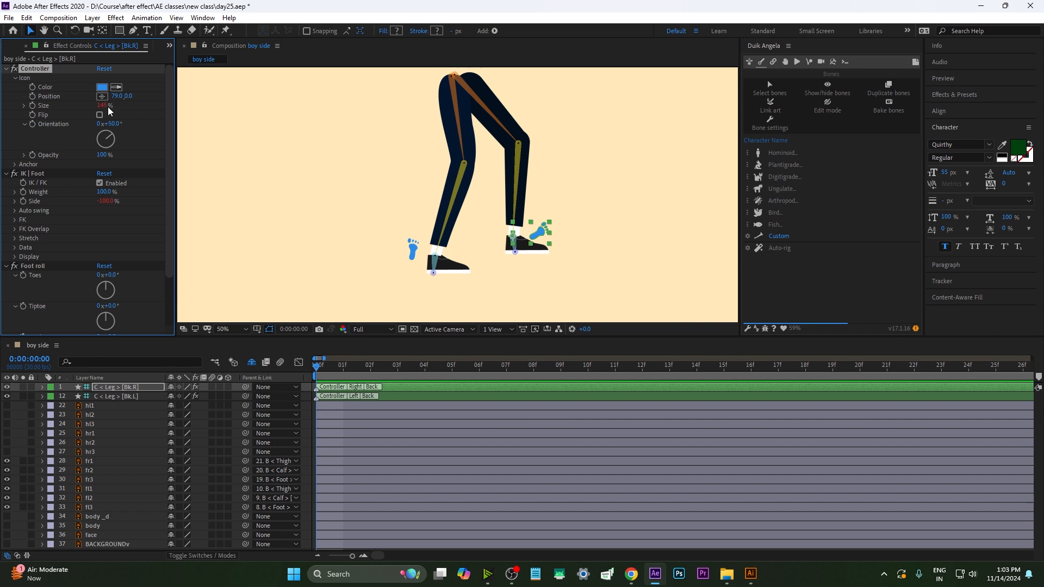
key("ctrl+z")
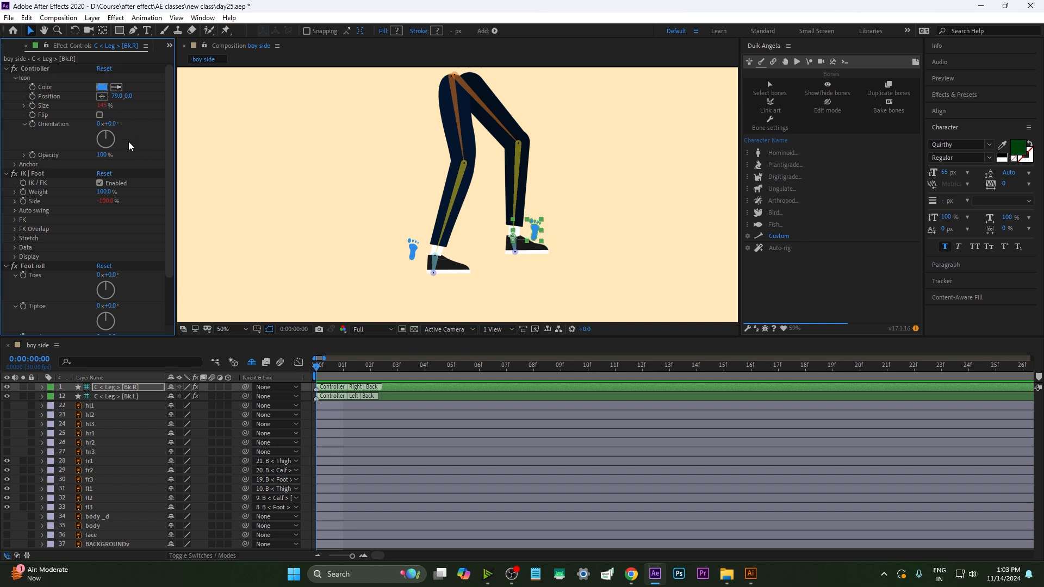
left_click_drag(116, 124, 169, 137)
Select the left leg controller and set its icon position to 12, 103 beneath the left foot
key("ctrl+Down")
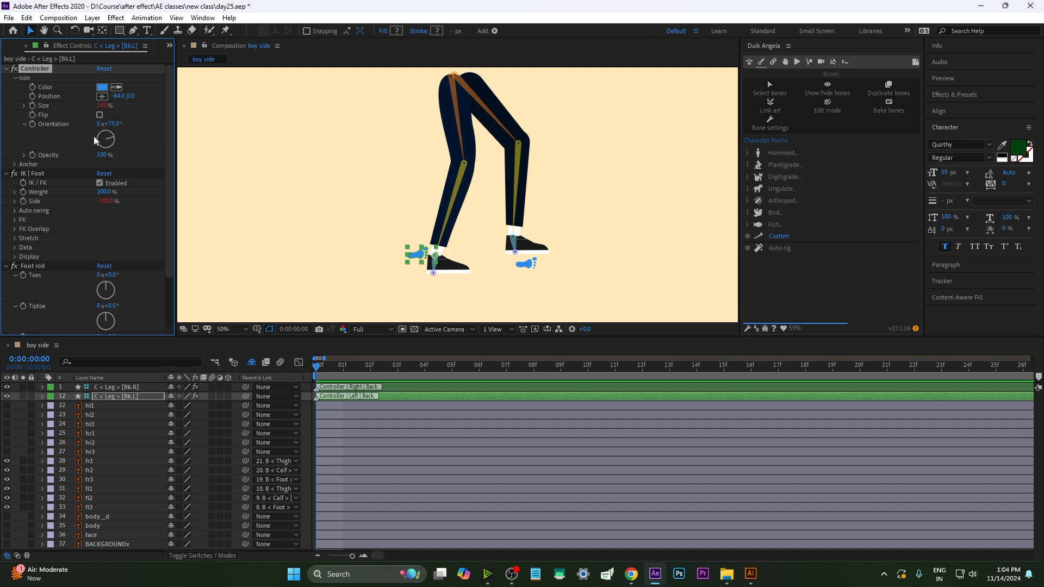
left_click_drag(134, 105, 184, 101)
left_click(315, 372)
left_click(439, 285)
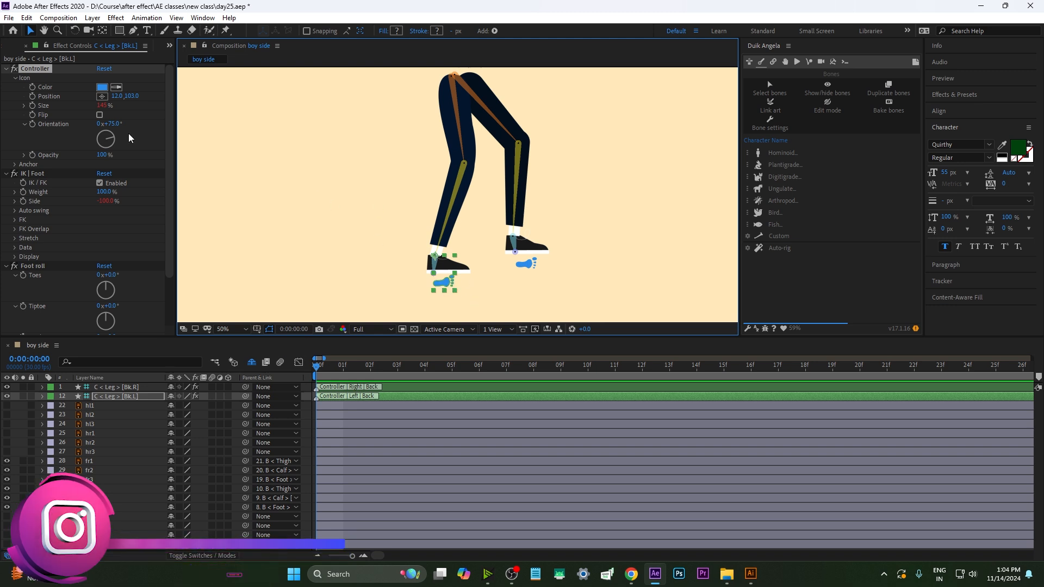
left_click_drag(527, 268, 434, 286)
scroll(434, 287, "down", 2)
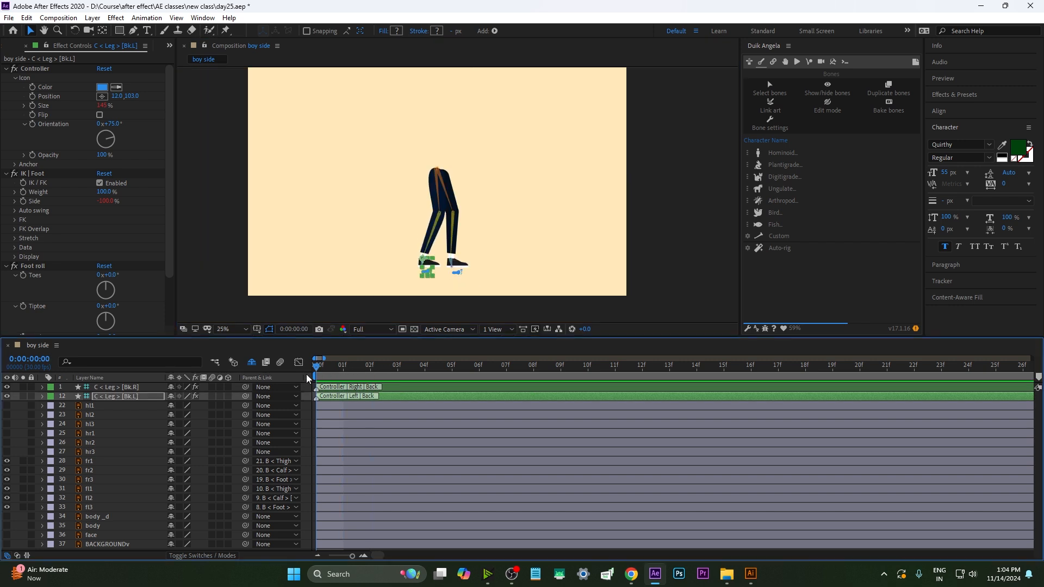
left_click(6, 405)
left_click(7, 414)
left_click(7, 415)
left_click(7, 405)
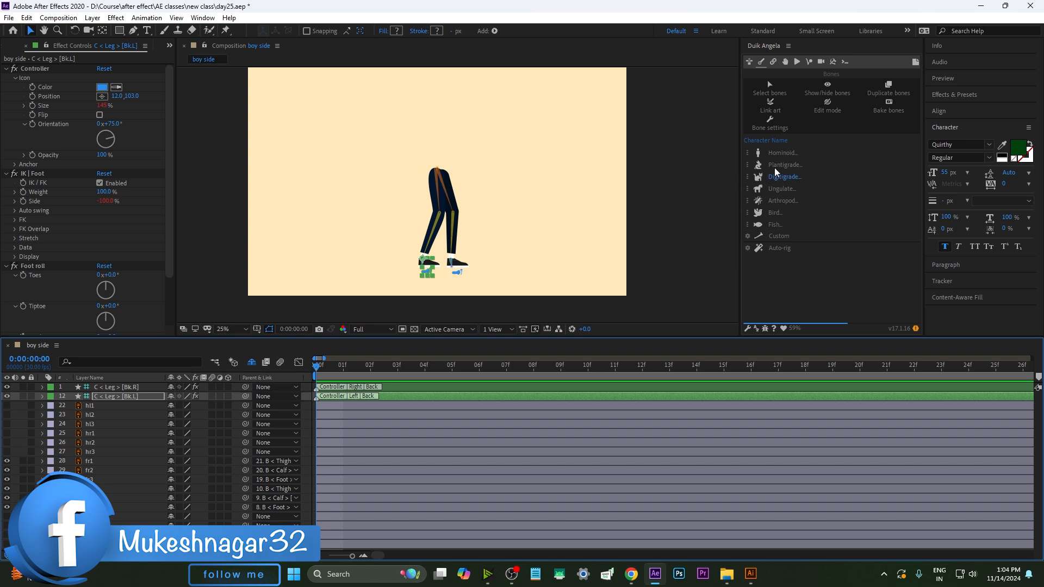
left_click(781, 155)
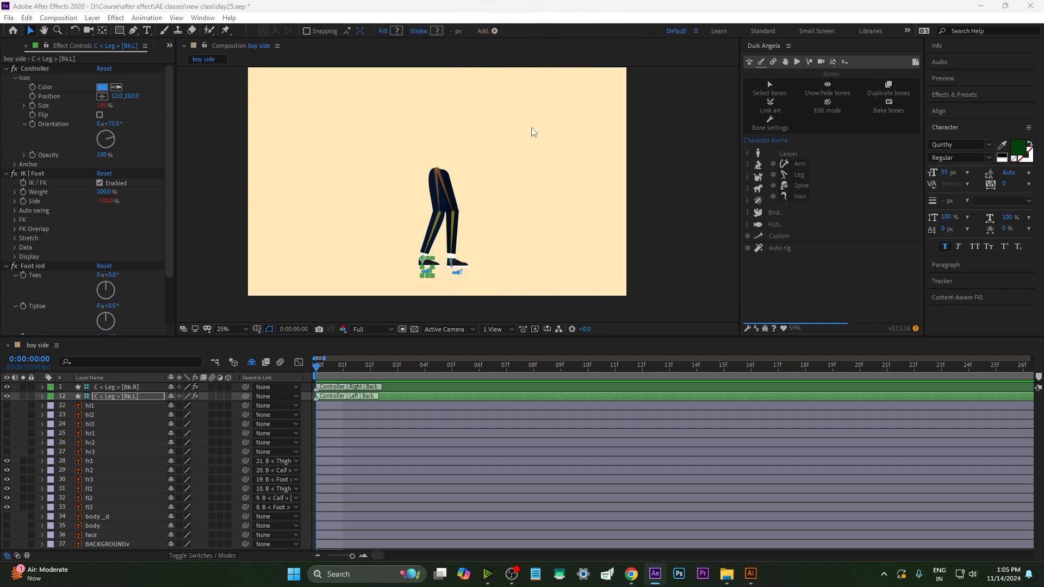
left_click_drag(332, 366, 318, 380)
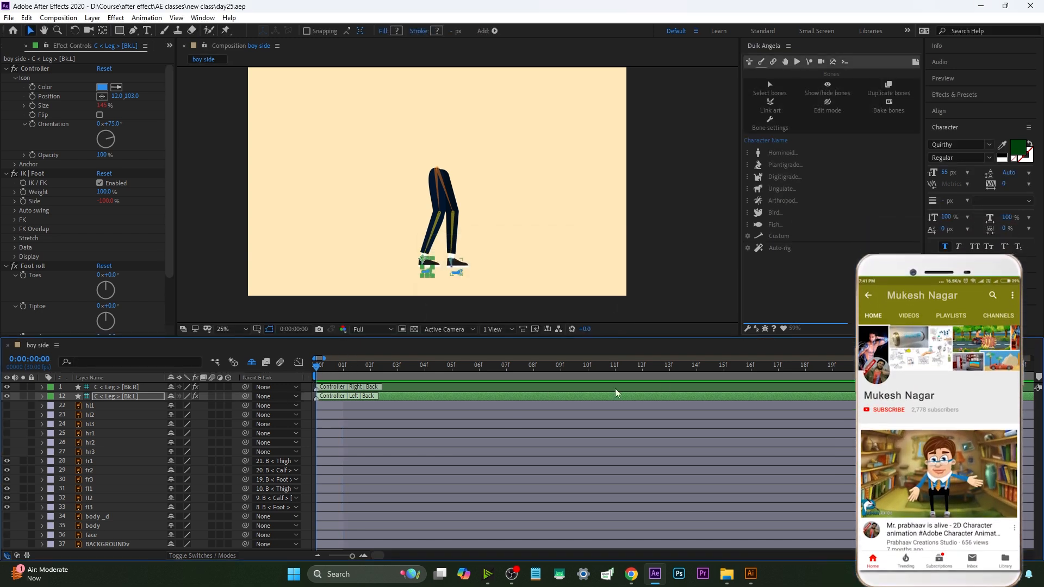
left_click(510, 191)
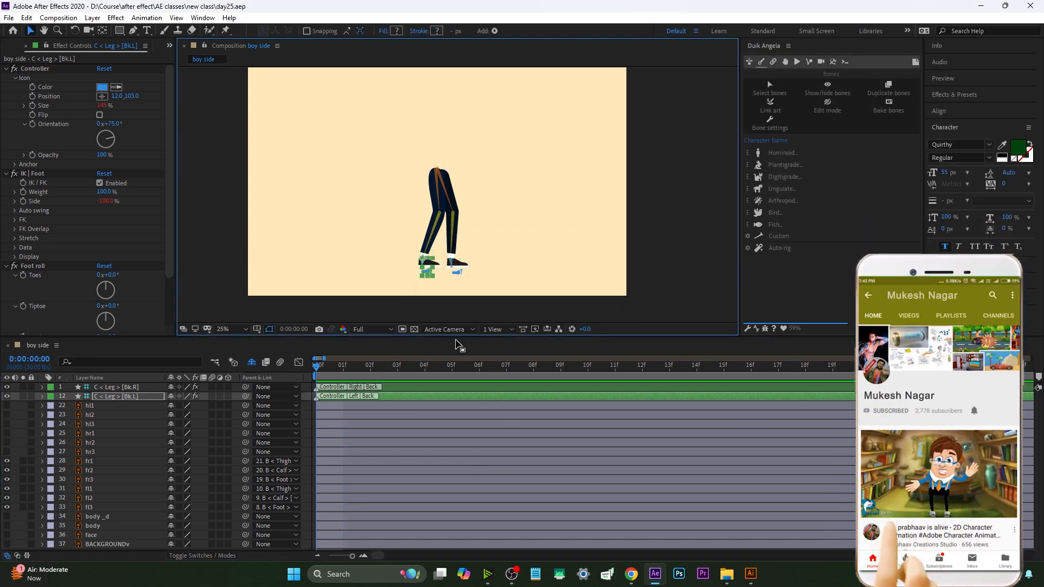
mouse_move(322, 368)
left_mouse_down()
mouse_move(330, 370)
mouse_move(312, 374)
left_mouse_up()
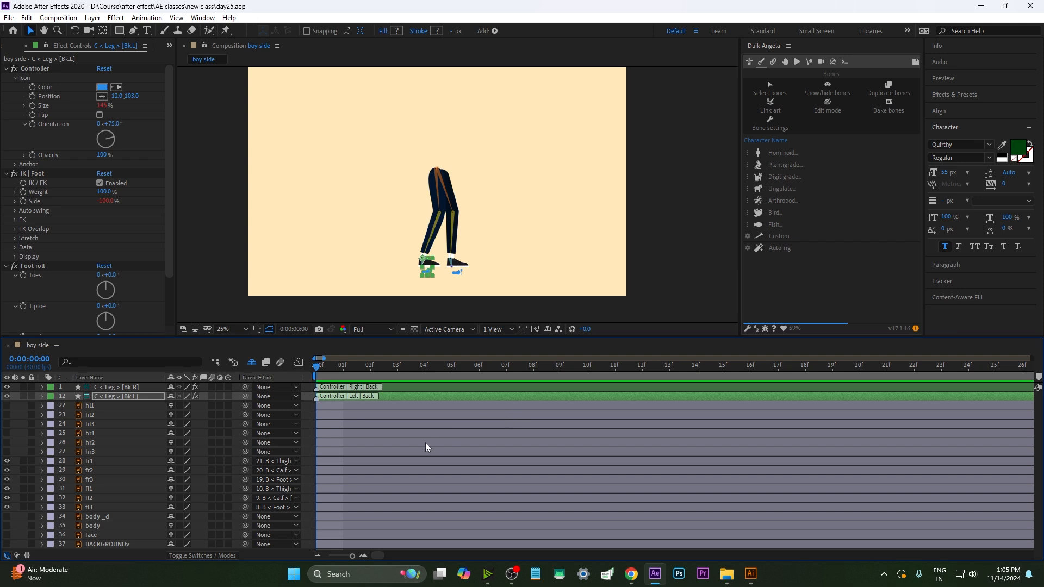
left_click(774, 153)
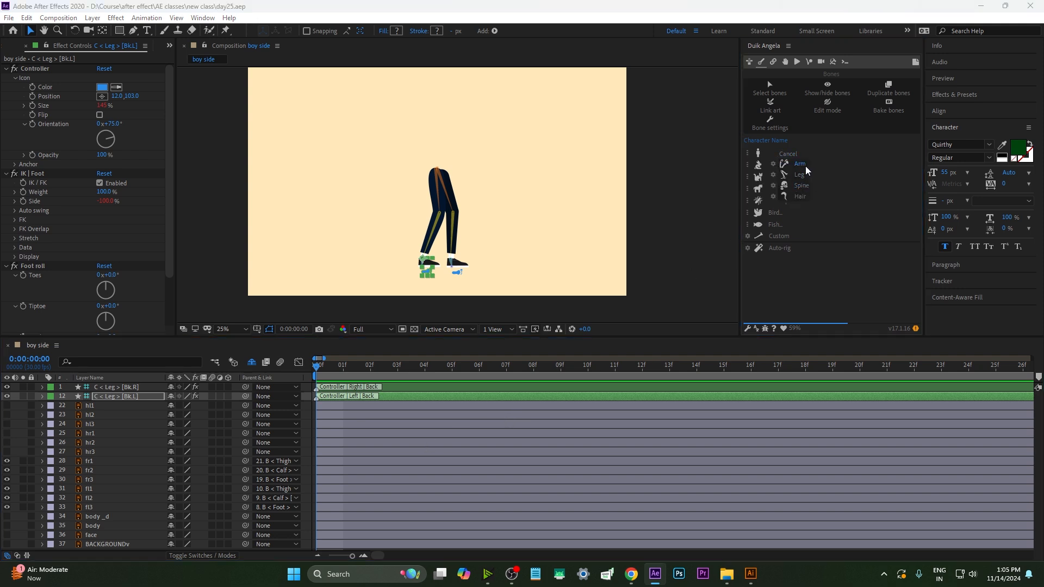
left_click(343, 376)
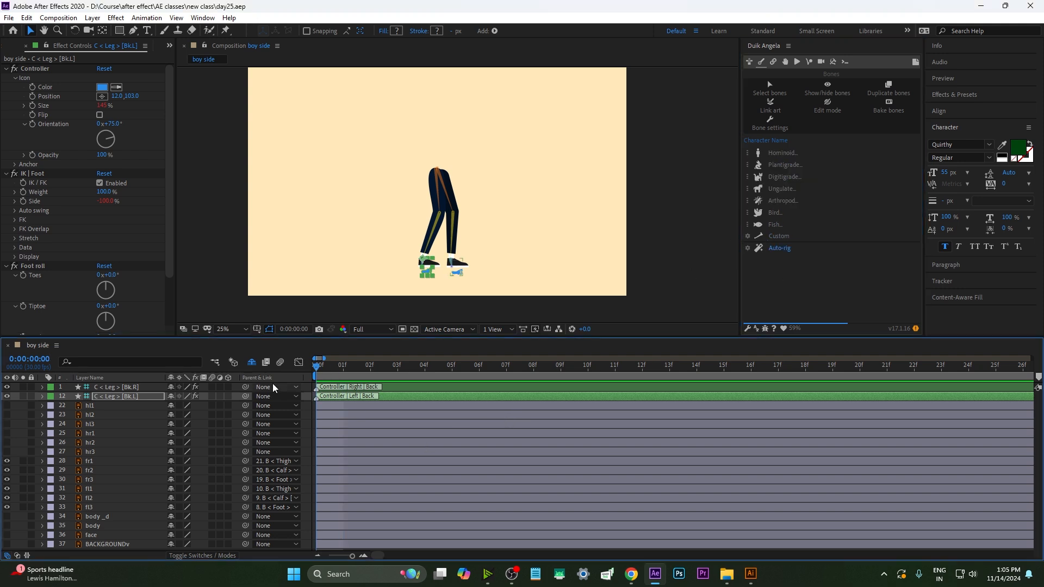